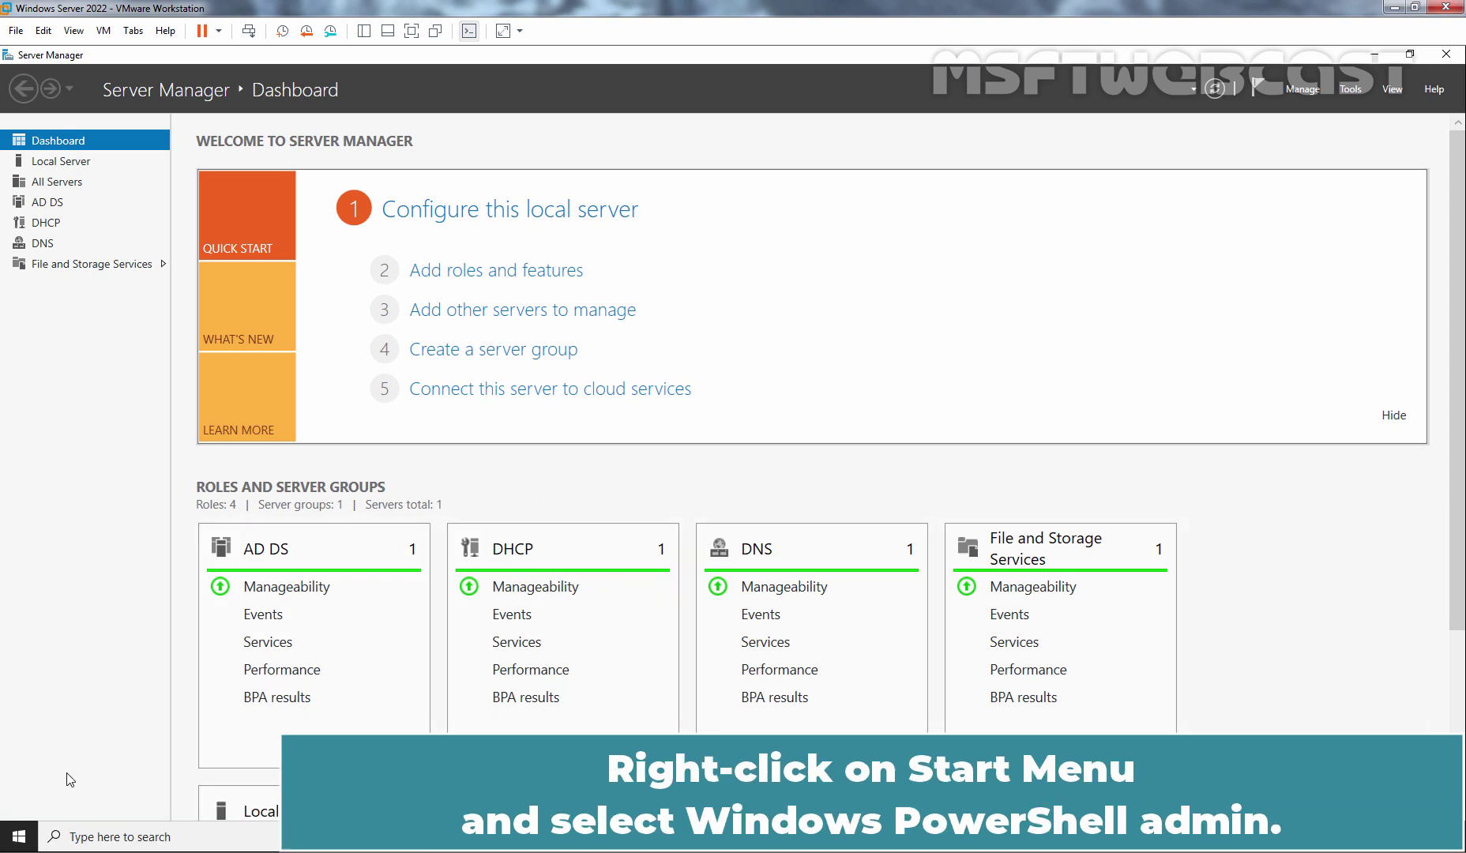
Run Install-WindowsFeature wds in an administrator PowerShell to install the WDS role.
{"action": "right_click", "coordinate": [27, 834]}
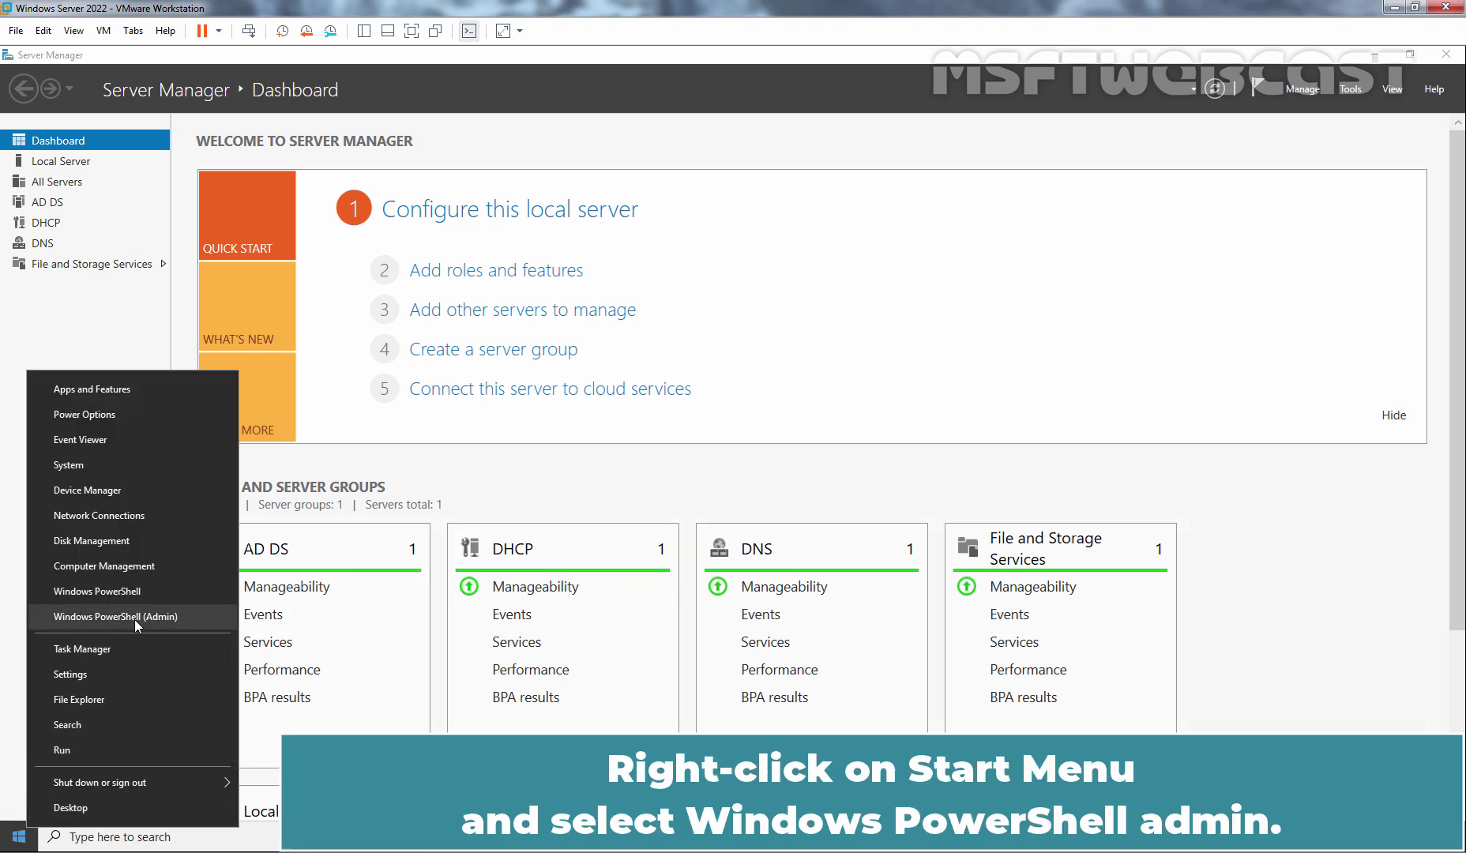
{"action": "left_click", "coordinate": [178, 624]}
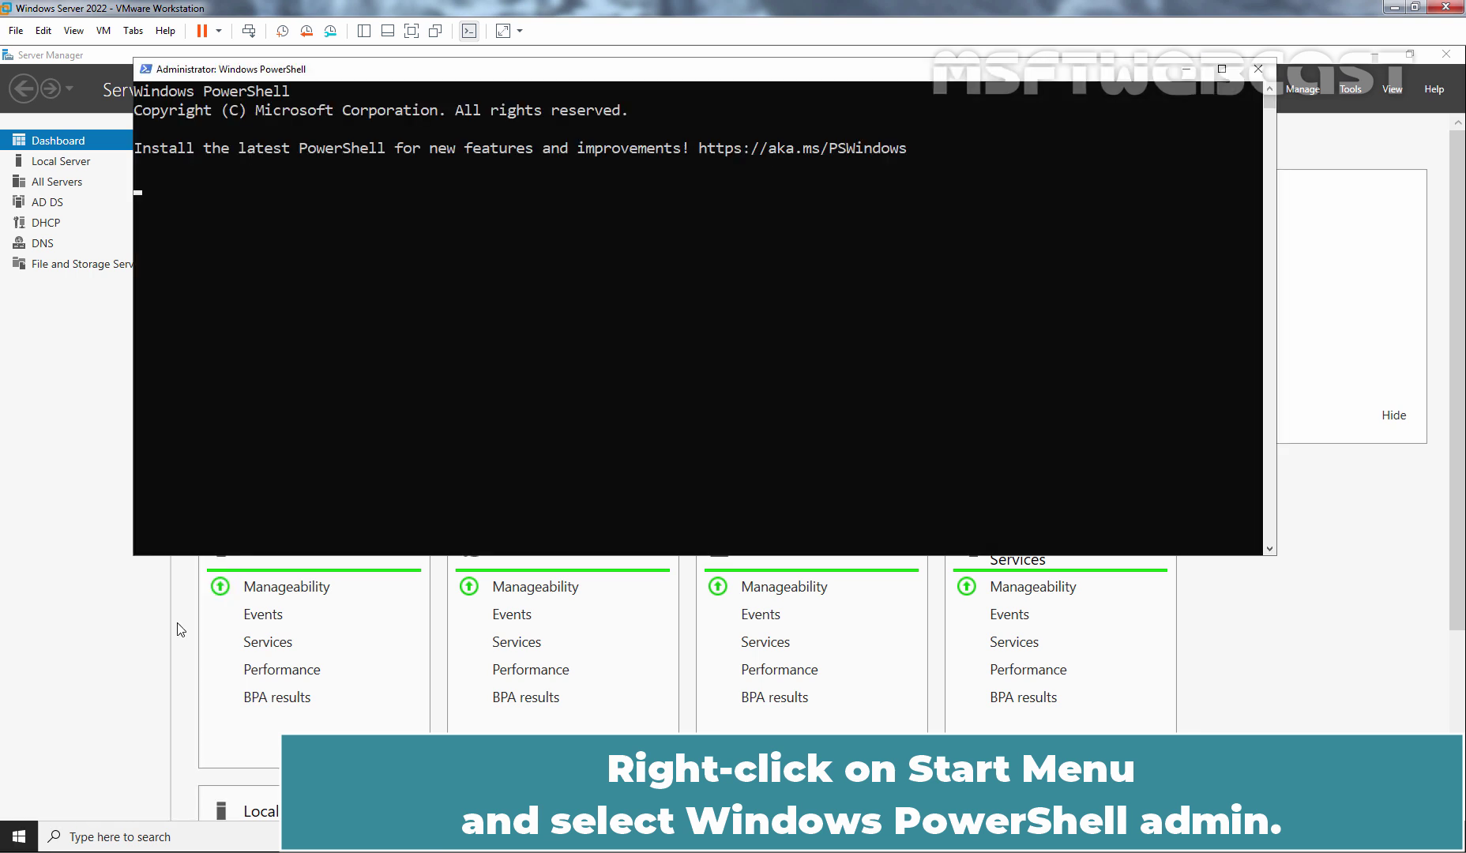
{"action": "type", "text": "instal"}
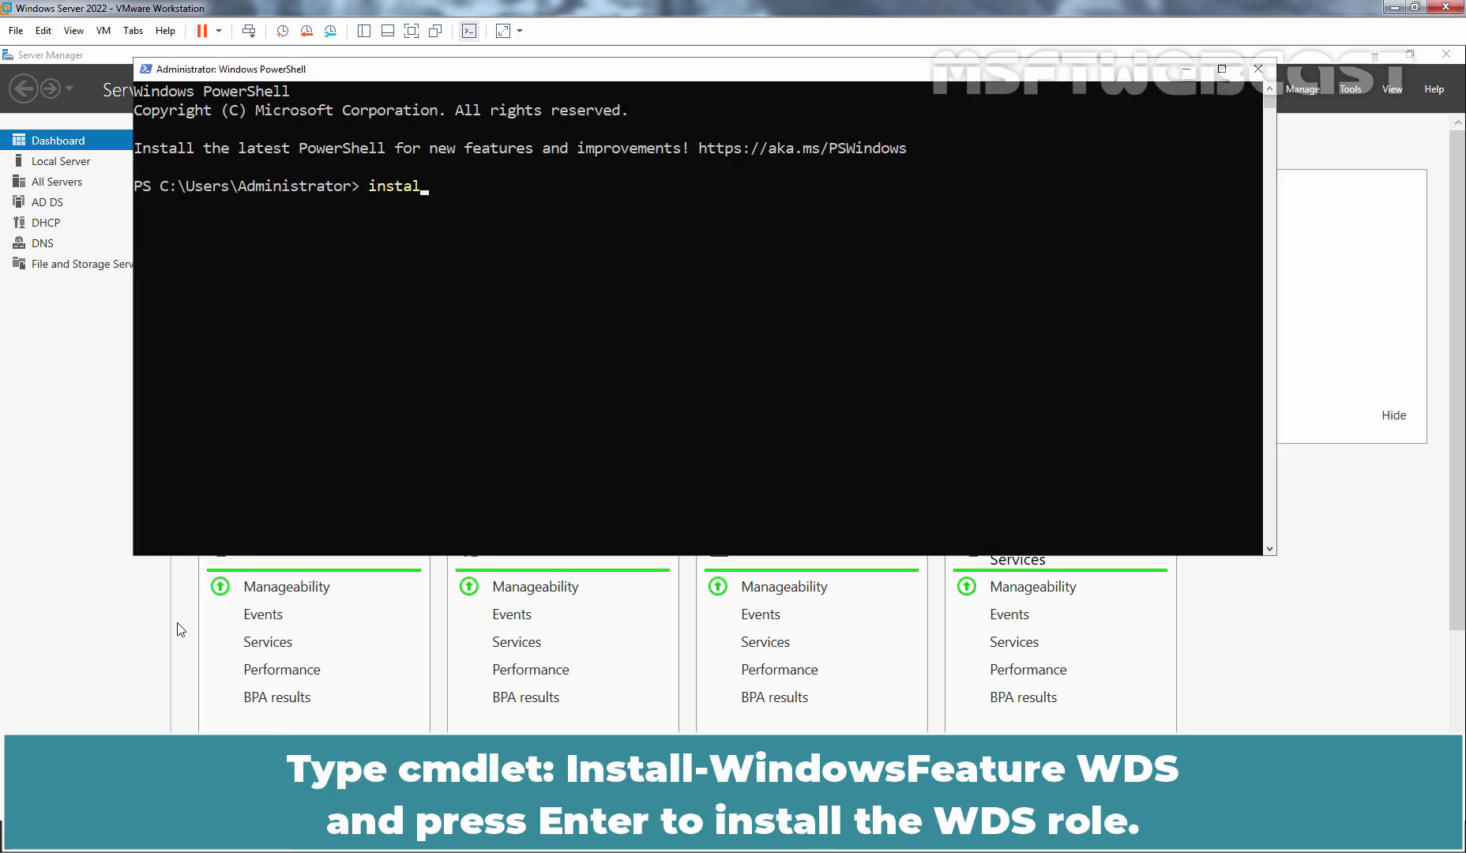
{"action": "type", "text": "l-windo"}
{"action": "key", "text": "Tab"}
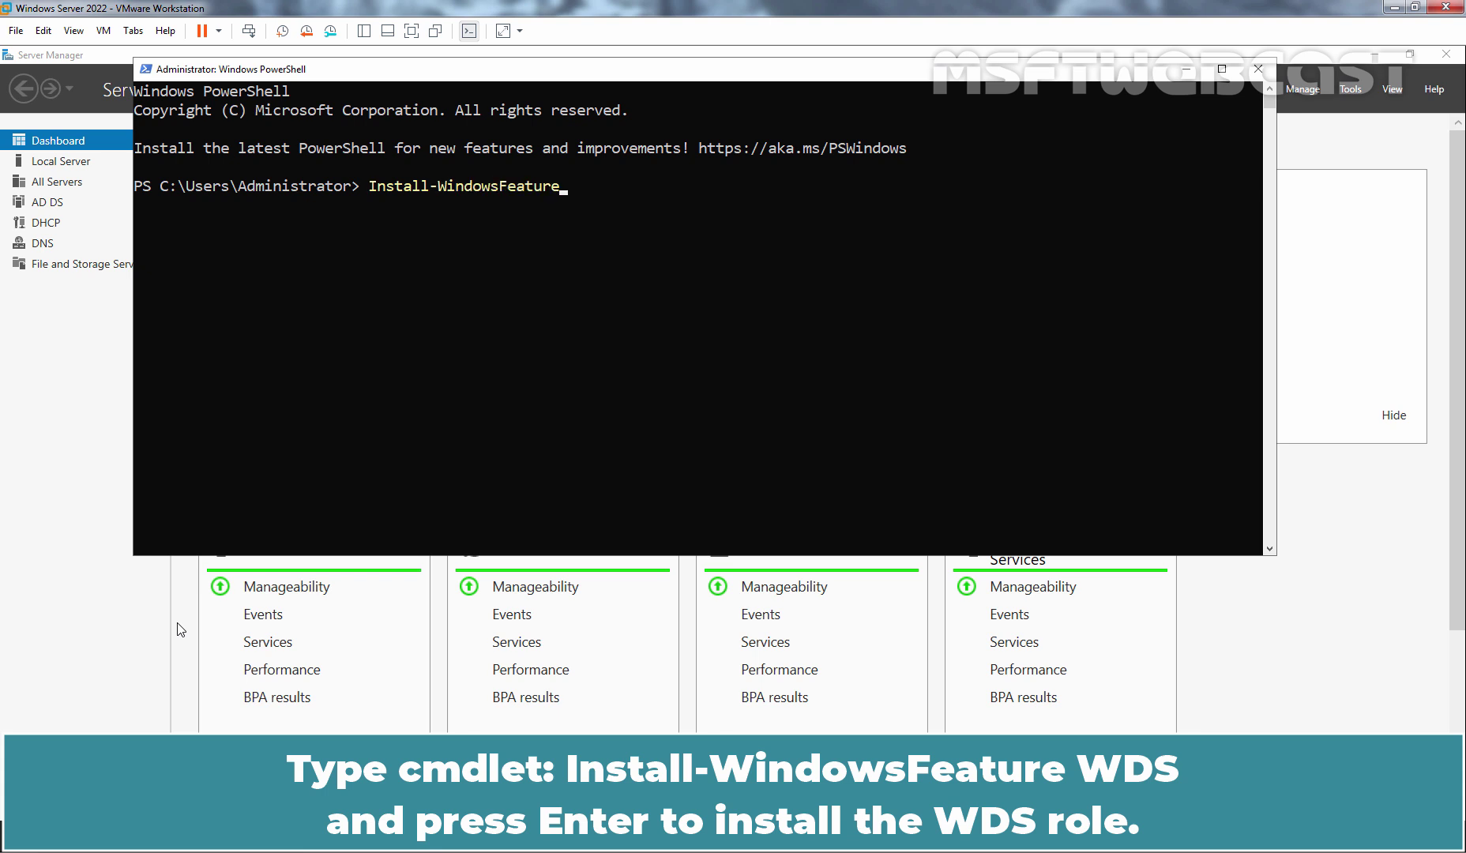
{"action": "type", "text": "wds"}
{"action": "key", "text": "Return"}
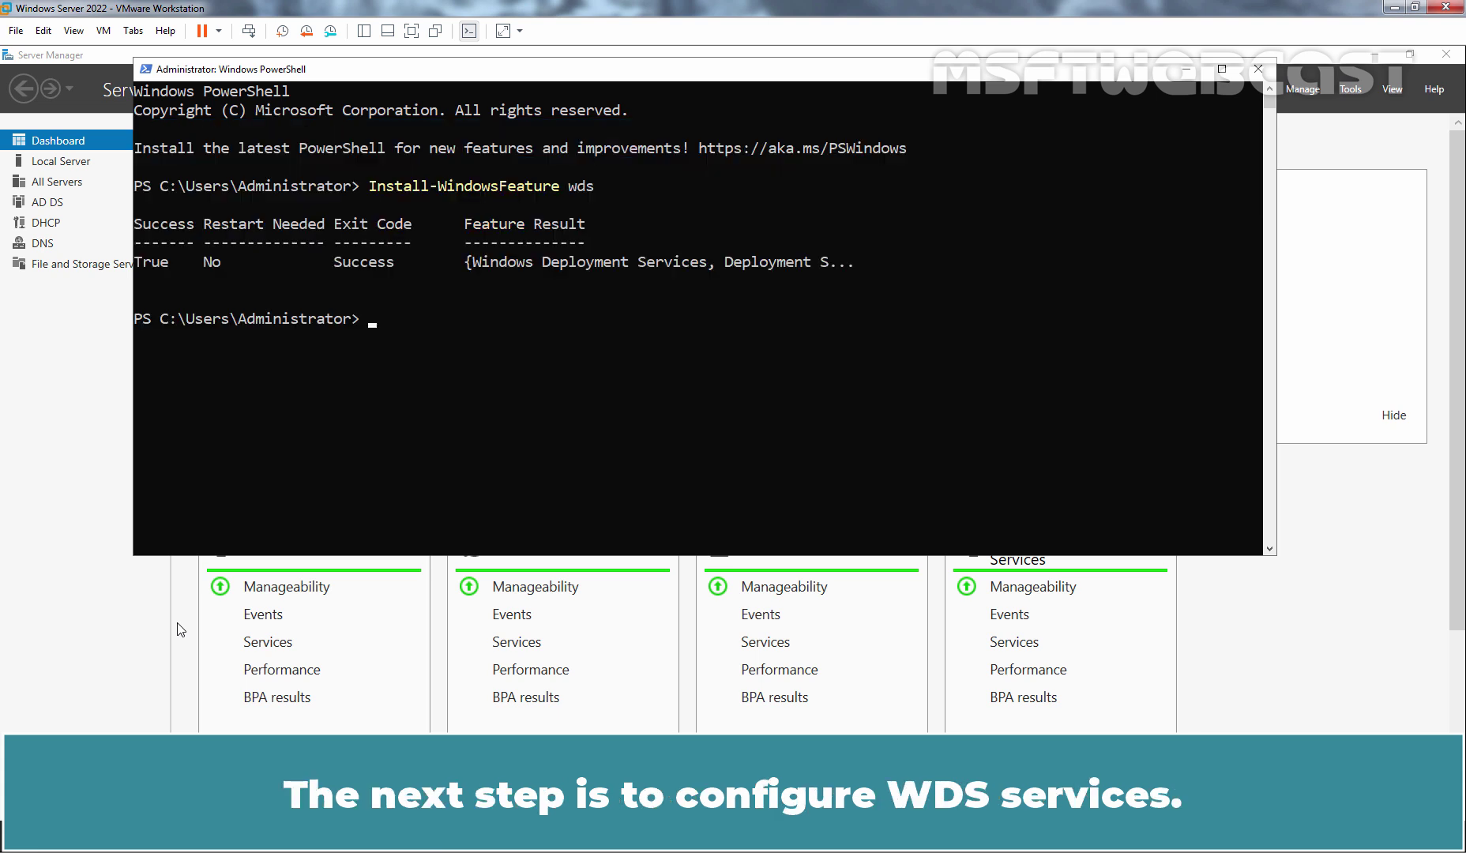
Launch the Windows Deployment Services console from Server Manager Tools, maximize it, and select the local server.
{"action": "left_click", "coordinate": [1354, 264]}
{"action": "left_click", "coordinate": [1350, 91]}
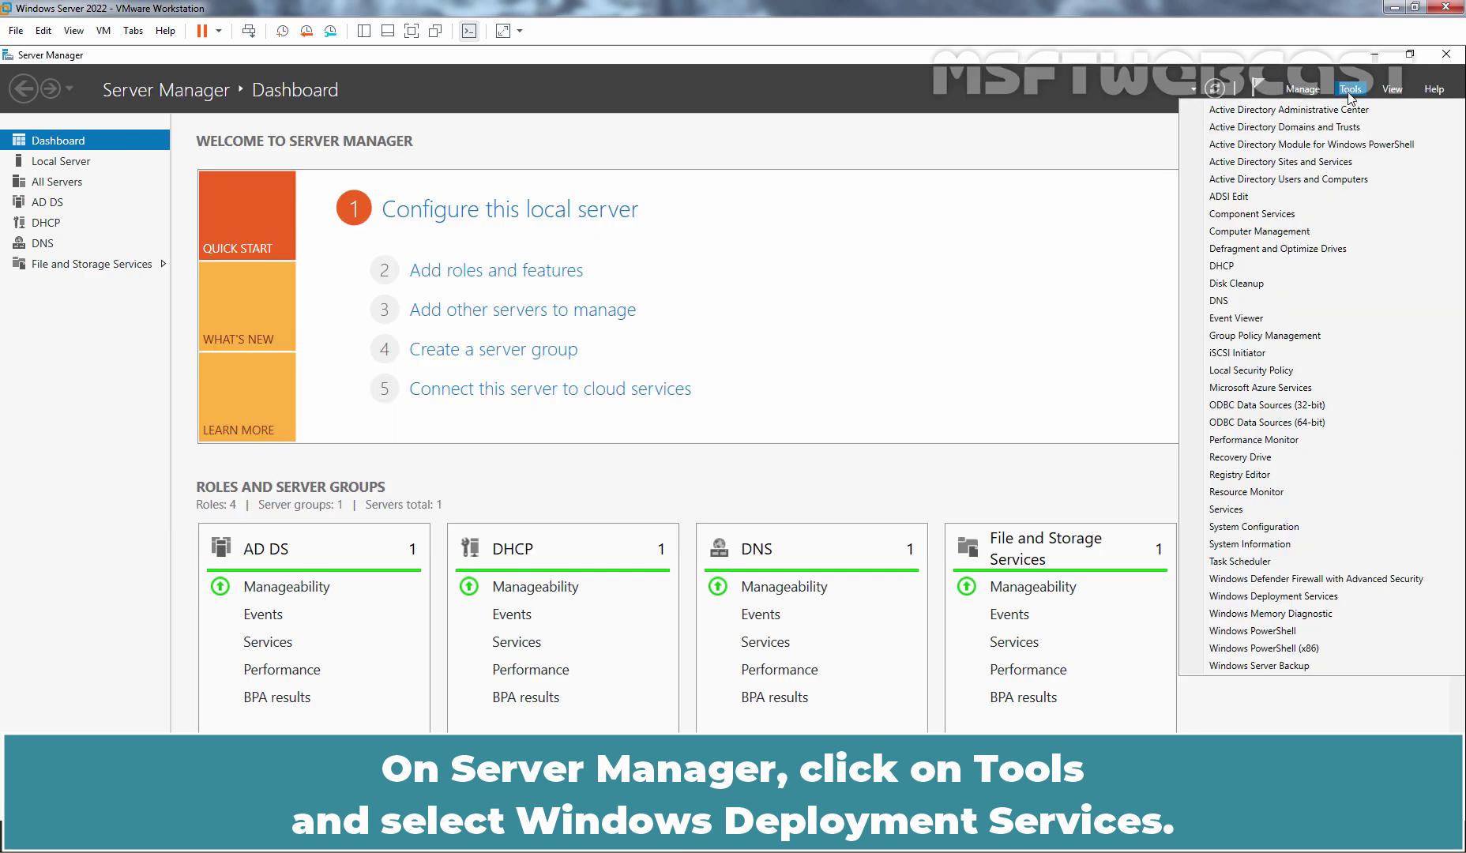
{"action": "left_click", "coordinate": [1240, 596]}
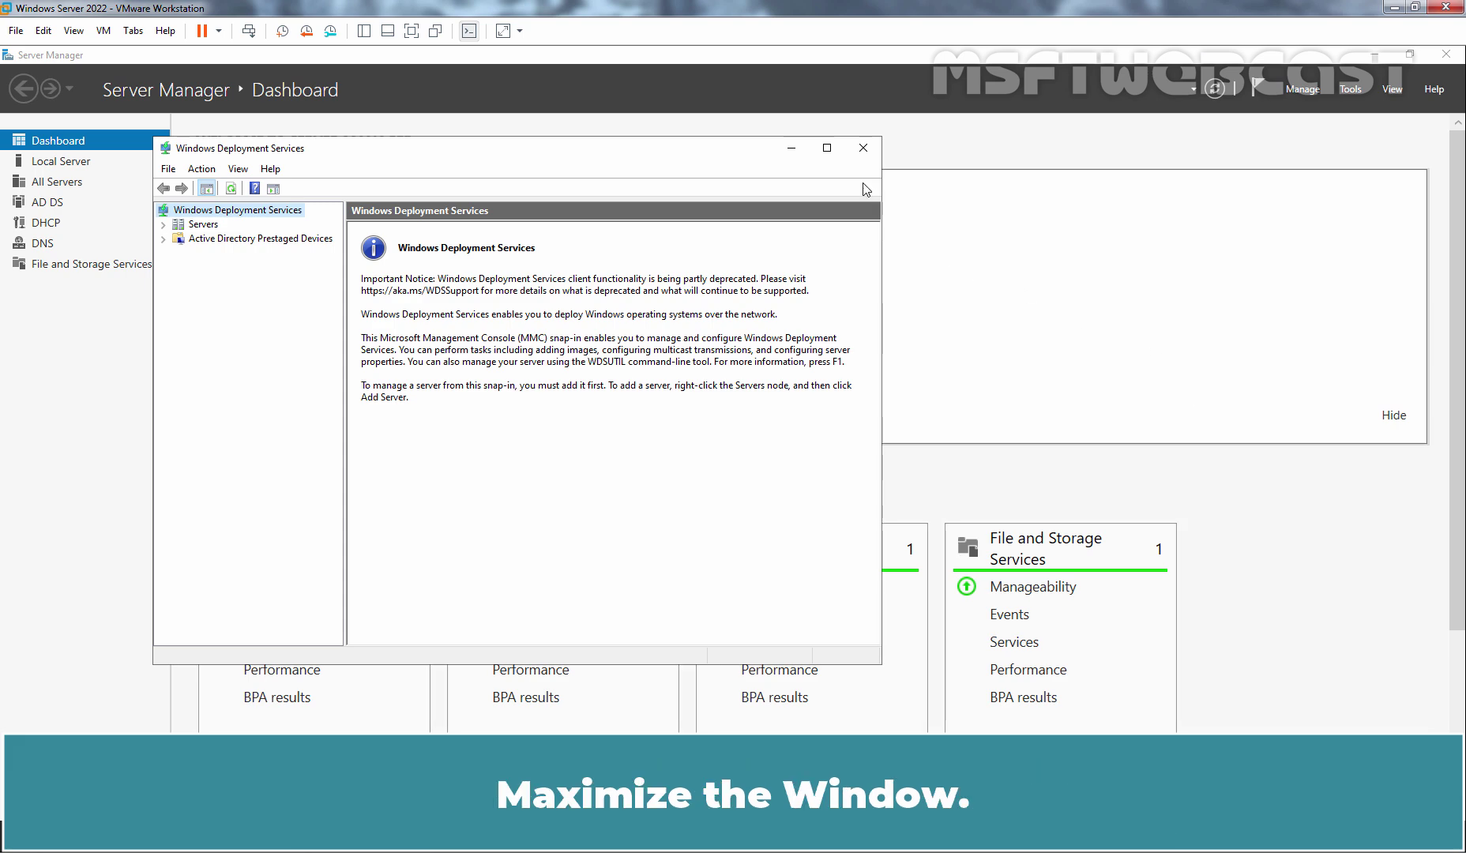
{"action": "left_click", "coordinate": [827, 149]}
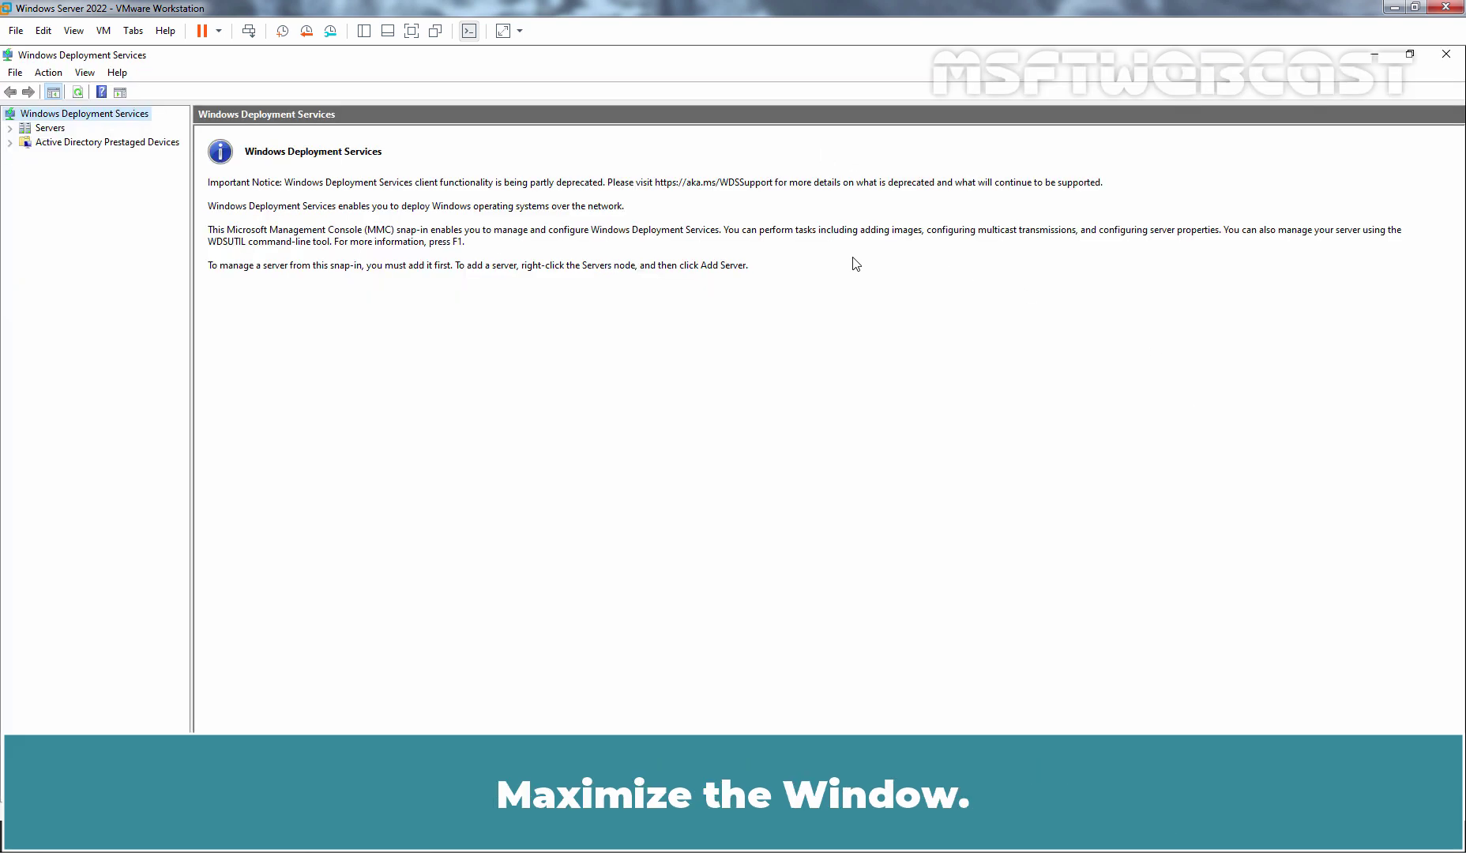
{"action": "double_click", "coordinate": [49, 128]}
{"action": "left_click", "coordinate": [91, 144]}
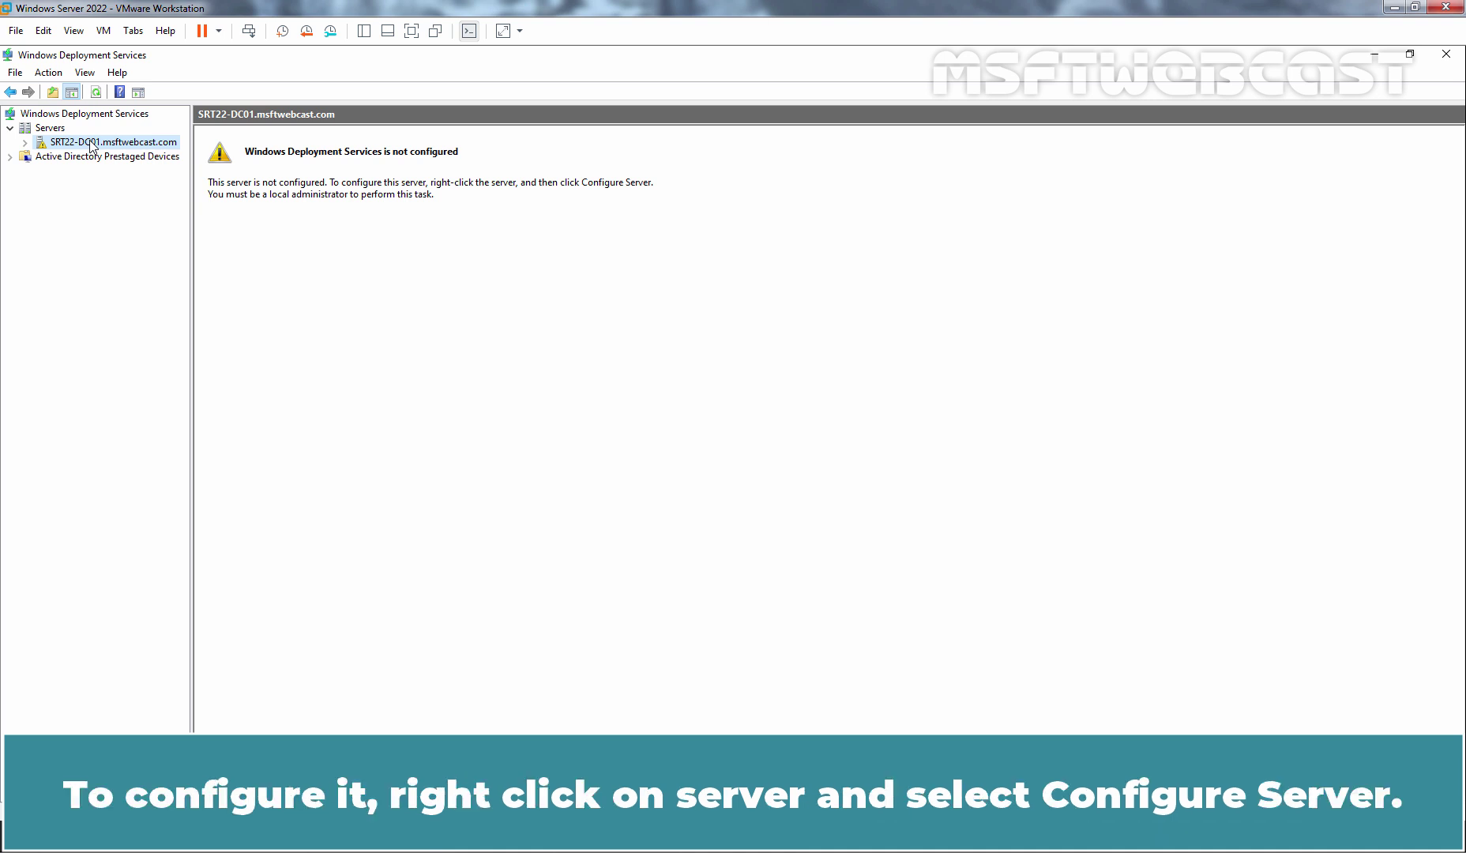
Start the server configuration wizard and keep the Integrated with Active Directory option.
{"action": "right_click", "coordinate": [91, 147]}
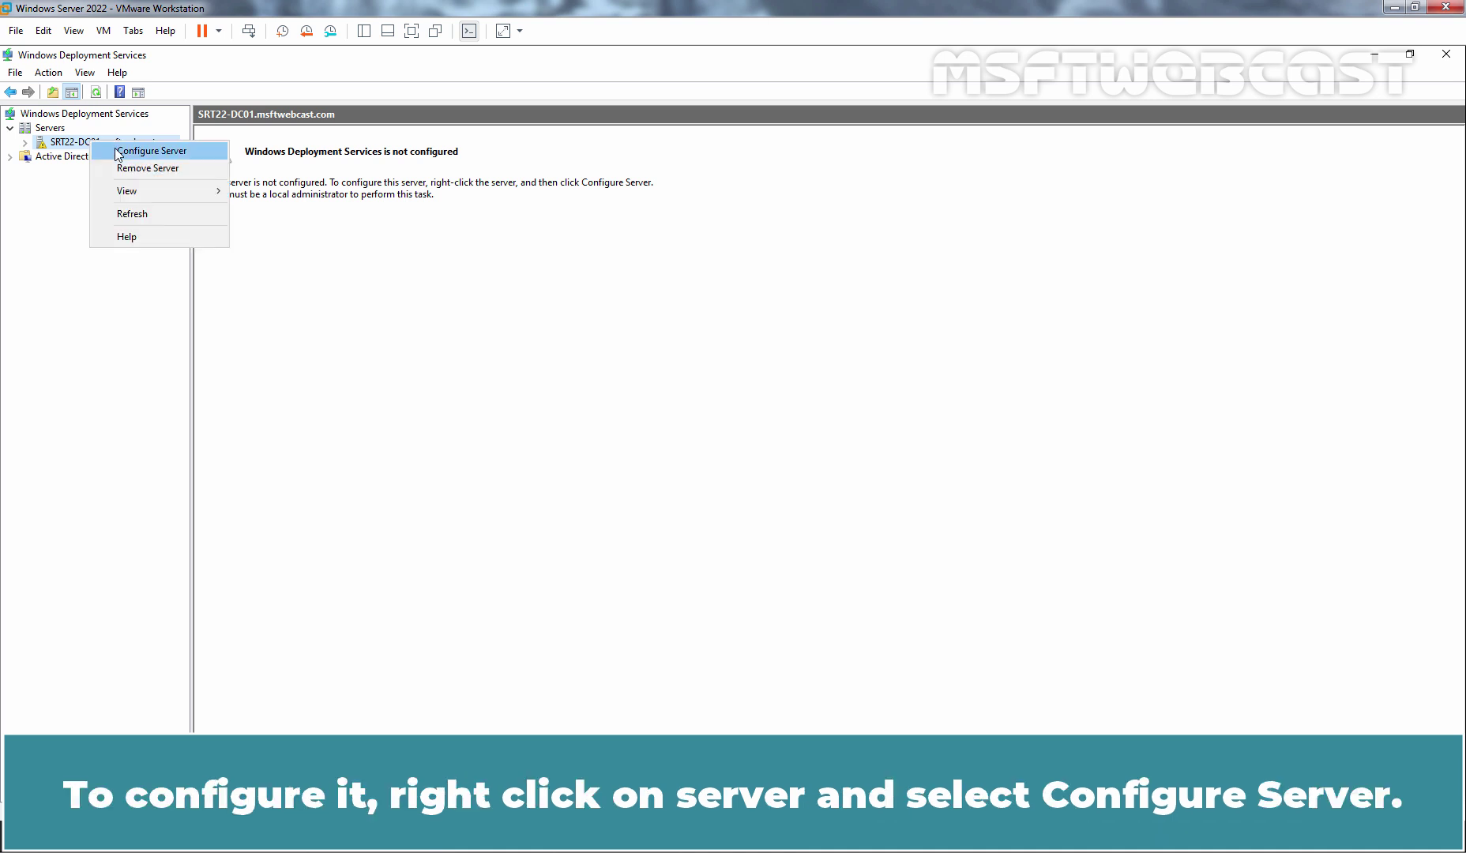
{"action": "left_click", "coordinate": [167, 152]}
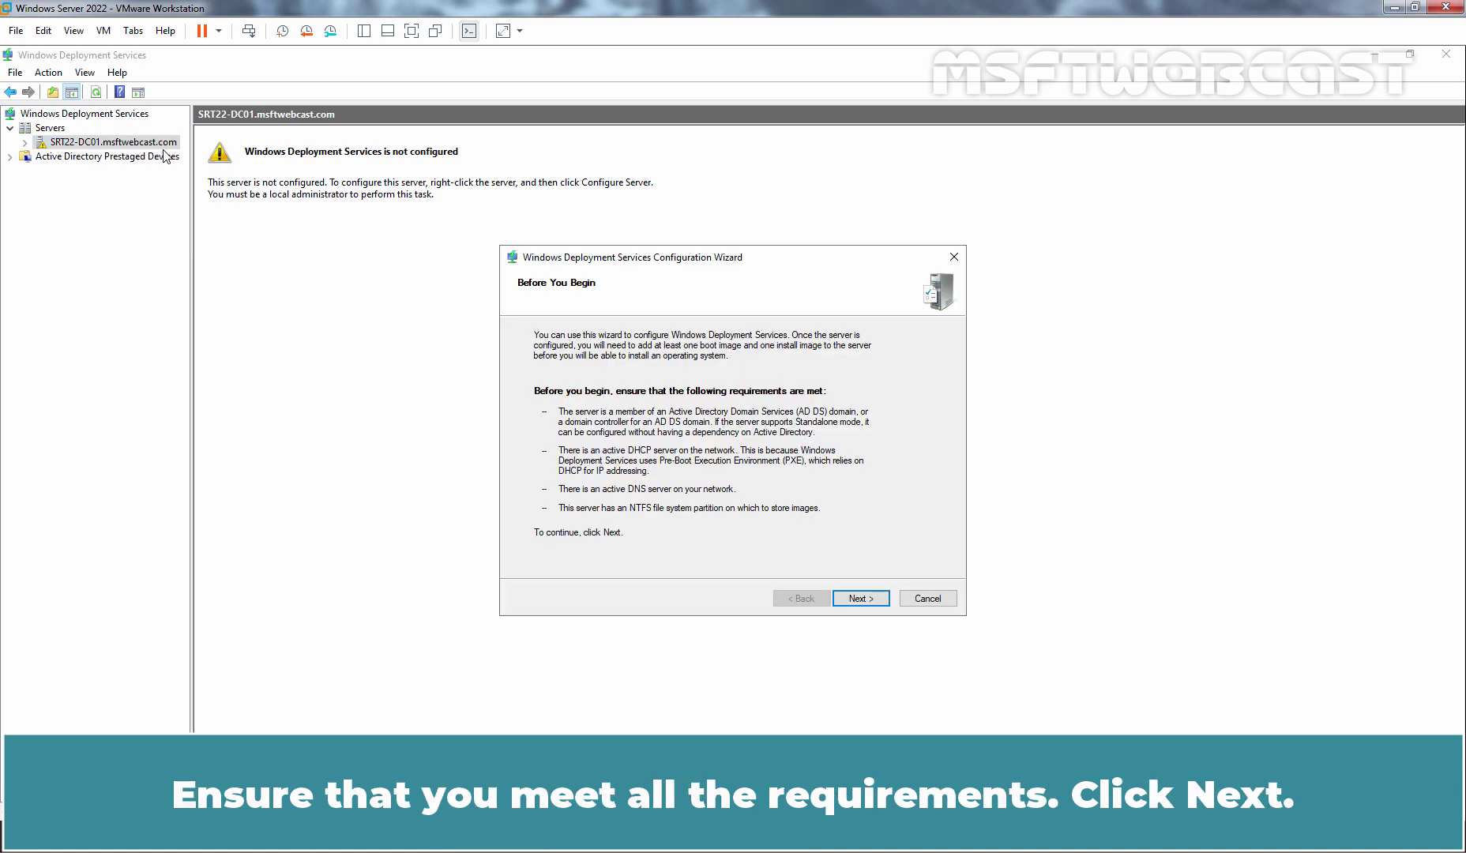
{"action": "left_click", "coordinate": [860, 598]}
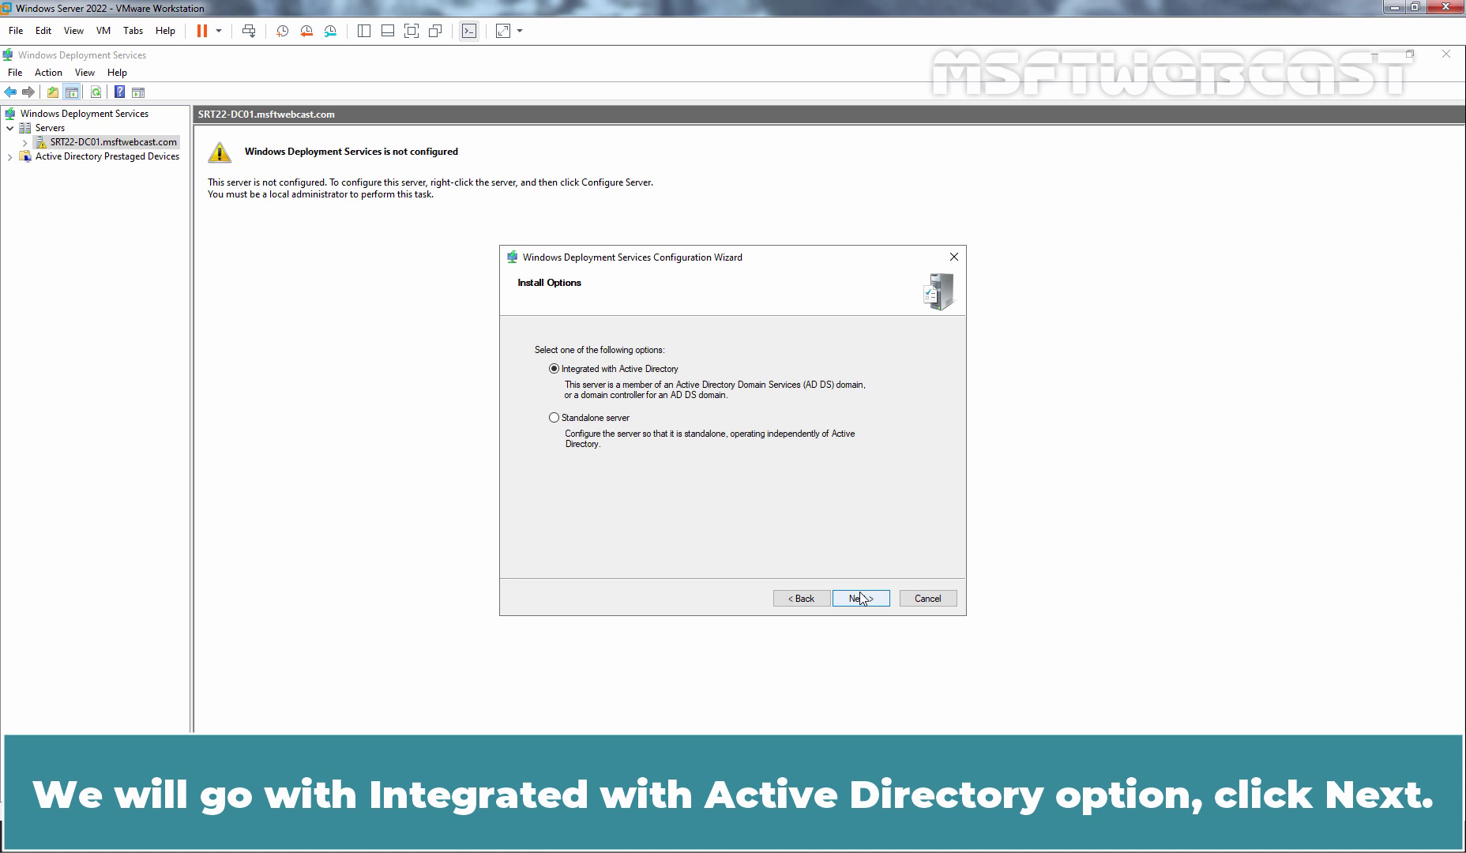
{"action": "left_click", "coordinate": [861, 598]}
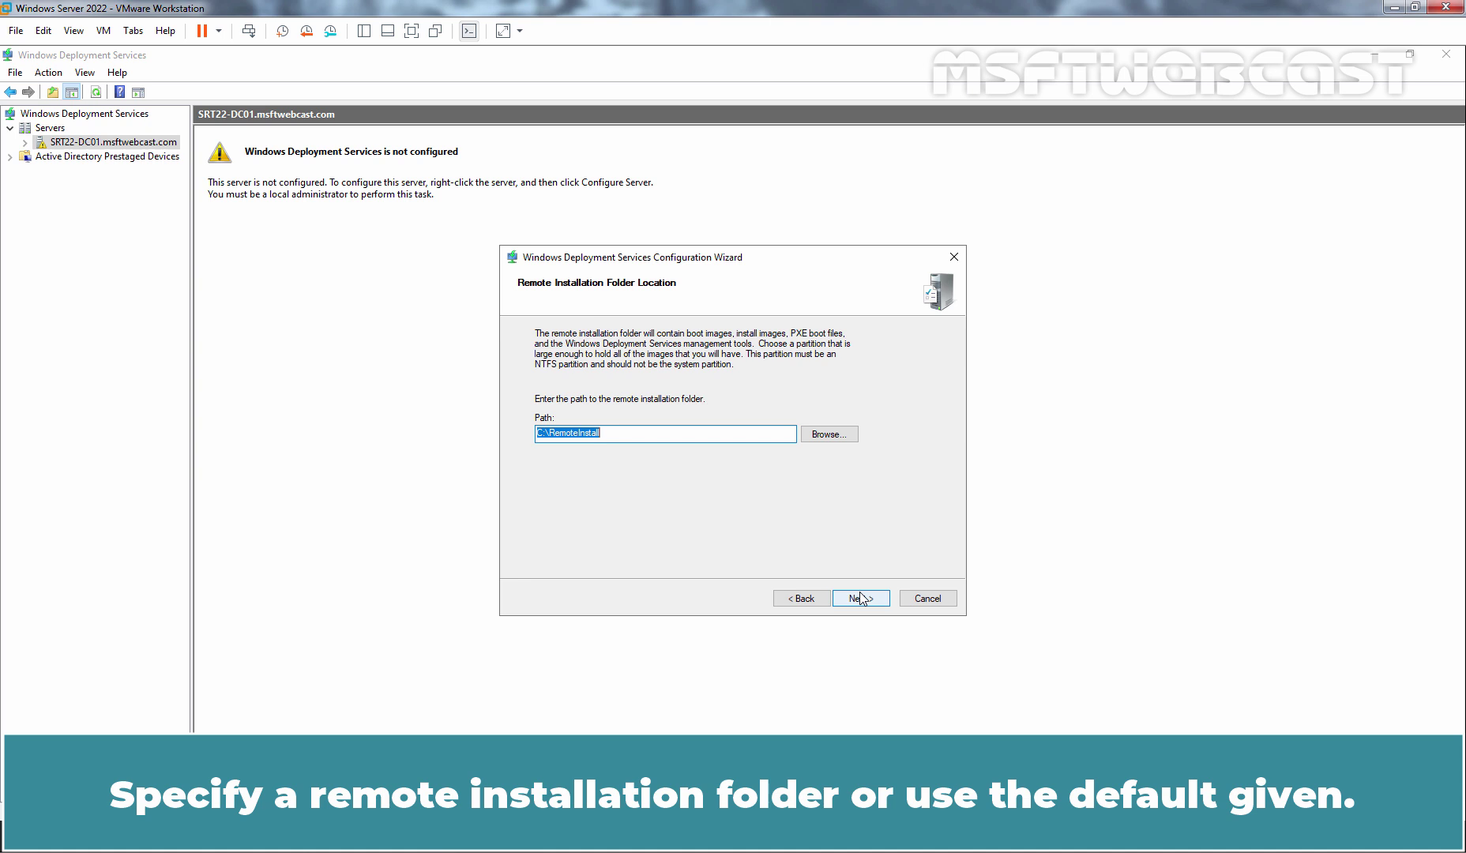
Store images in E:\RemoteInstall, respond to all client computers, and apply the configuration.
{"action": "key", "text": "Home"}
{"action": "key", "text": "Delete"}
{"action": "key", "text": "Delete"}
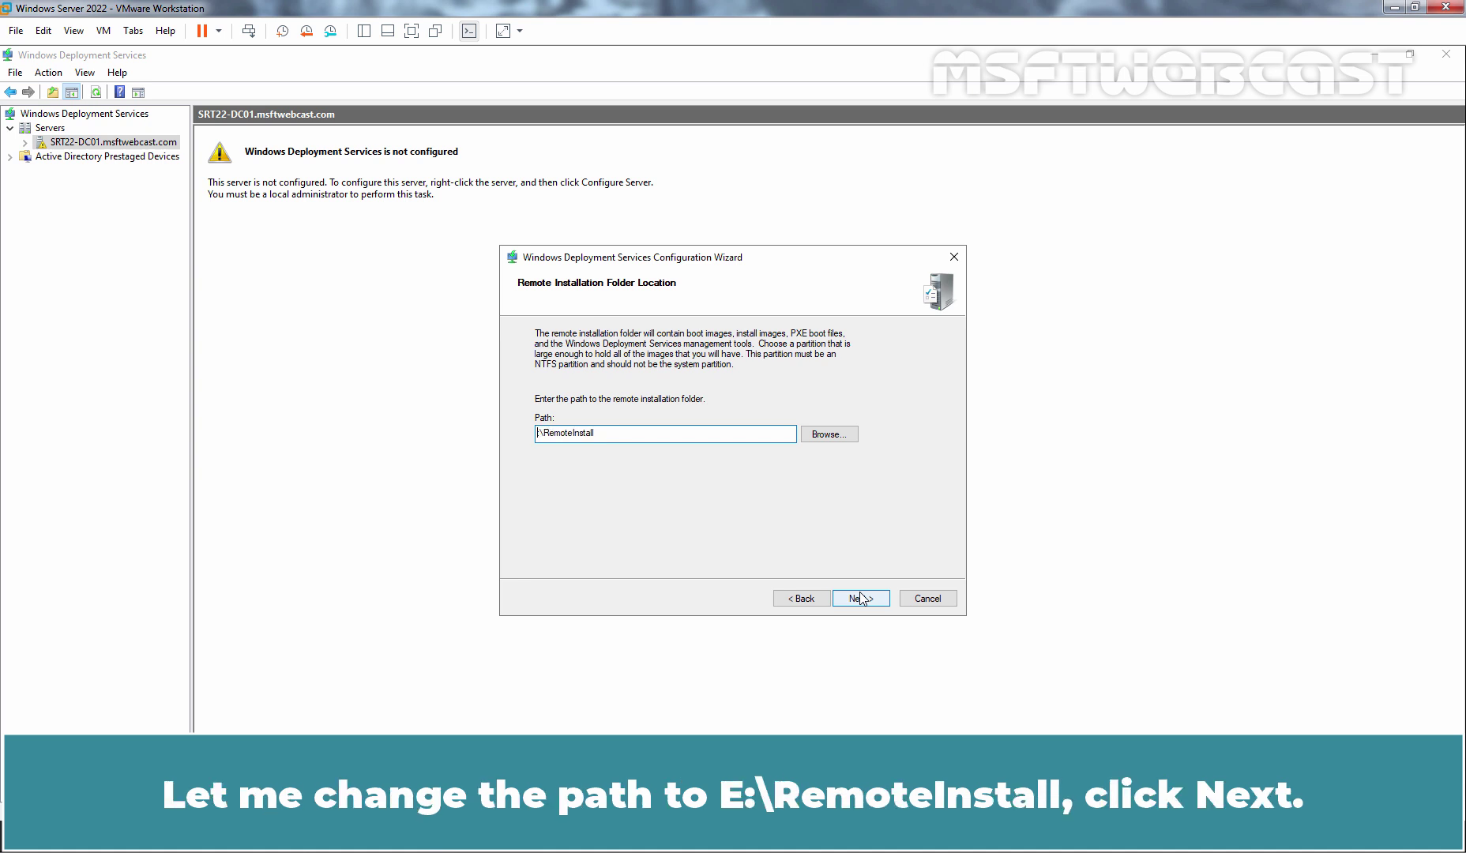
{"action": "type", "text": "E"}
{"action": "left_click", "coordinate": [862, 598]}
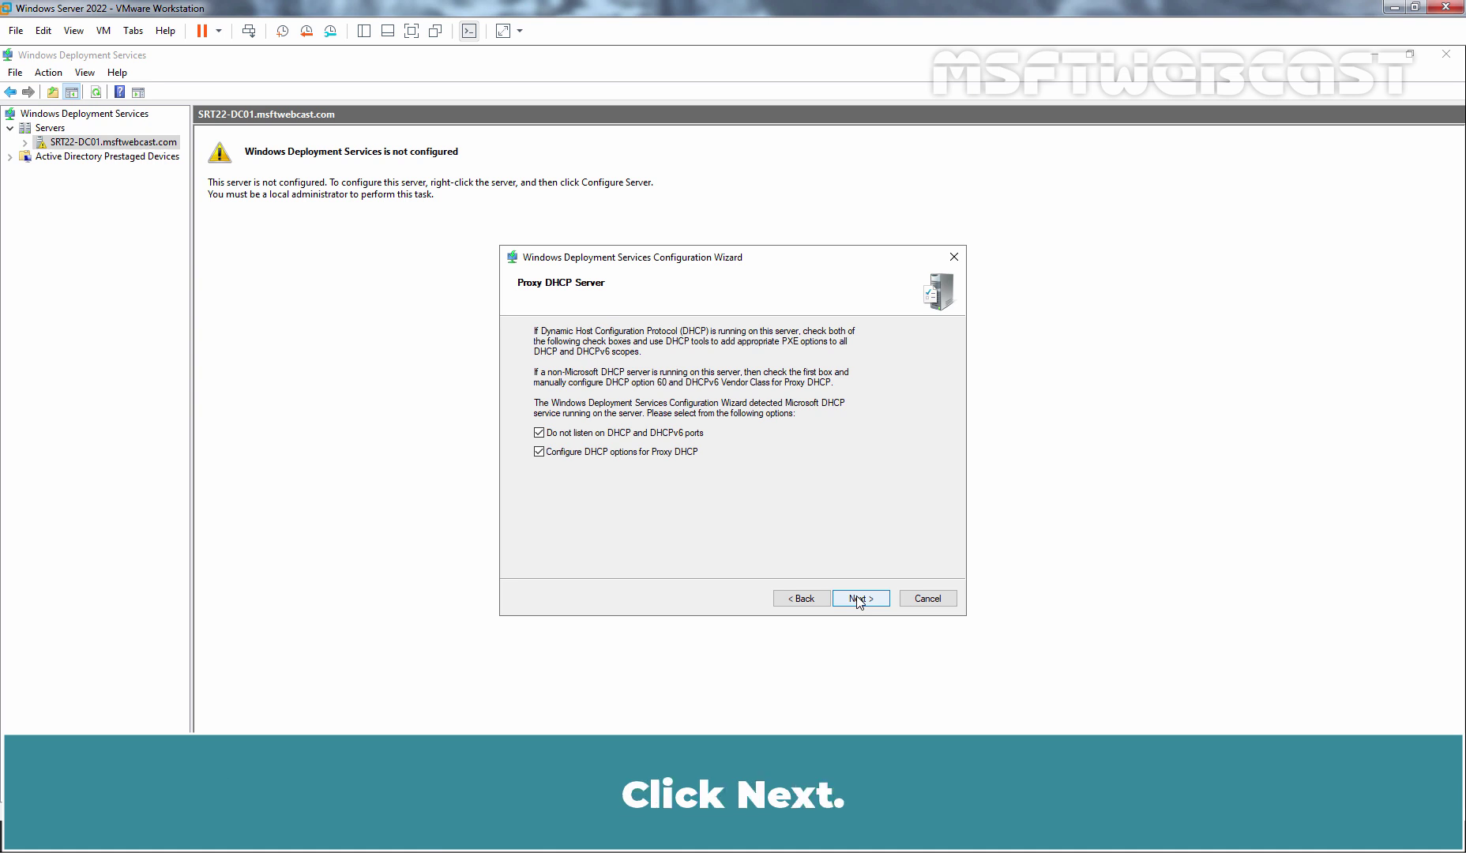
{"action": "left_click", "coordinate": [859, 600]}
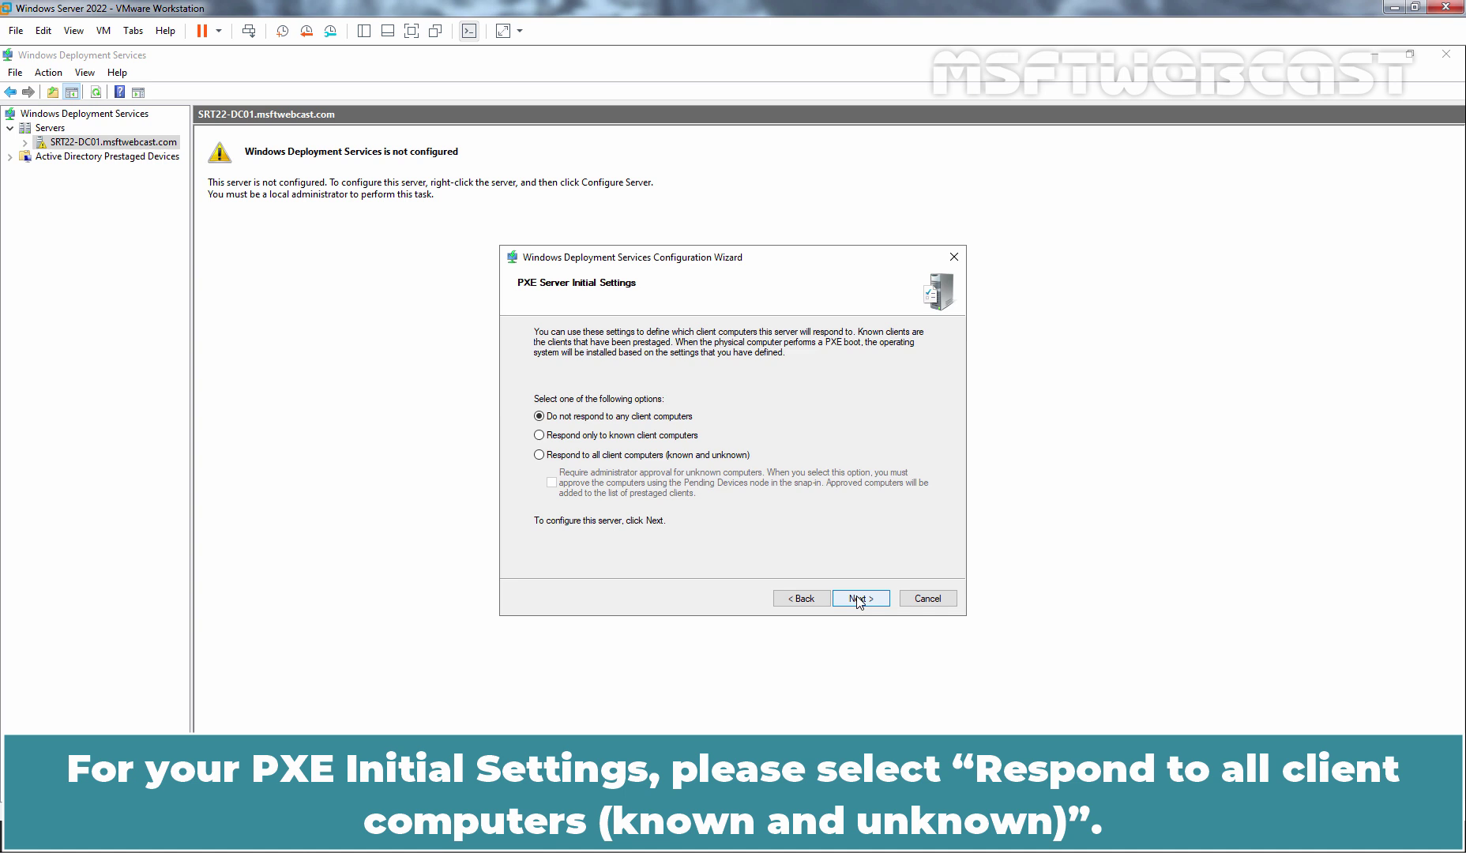
{"action": "left_click", "coordinate": [593, 455]}
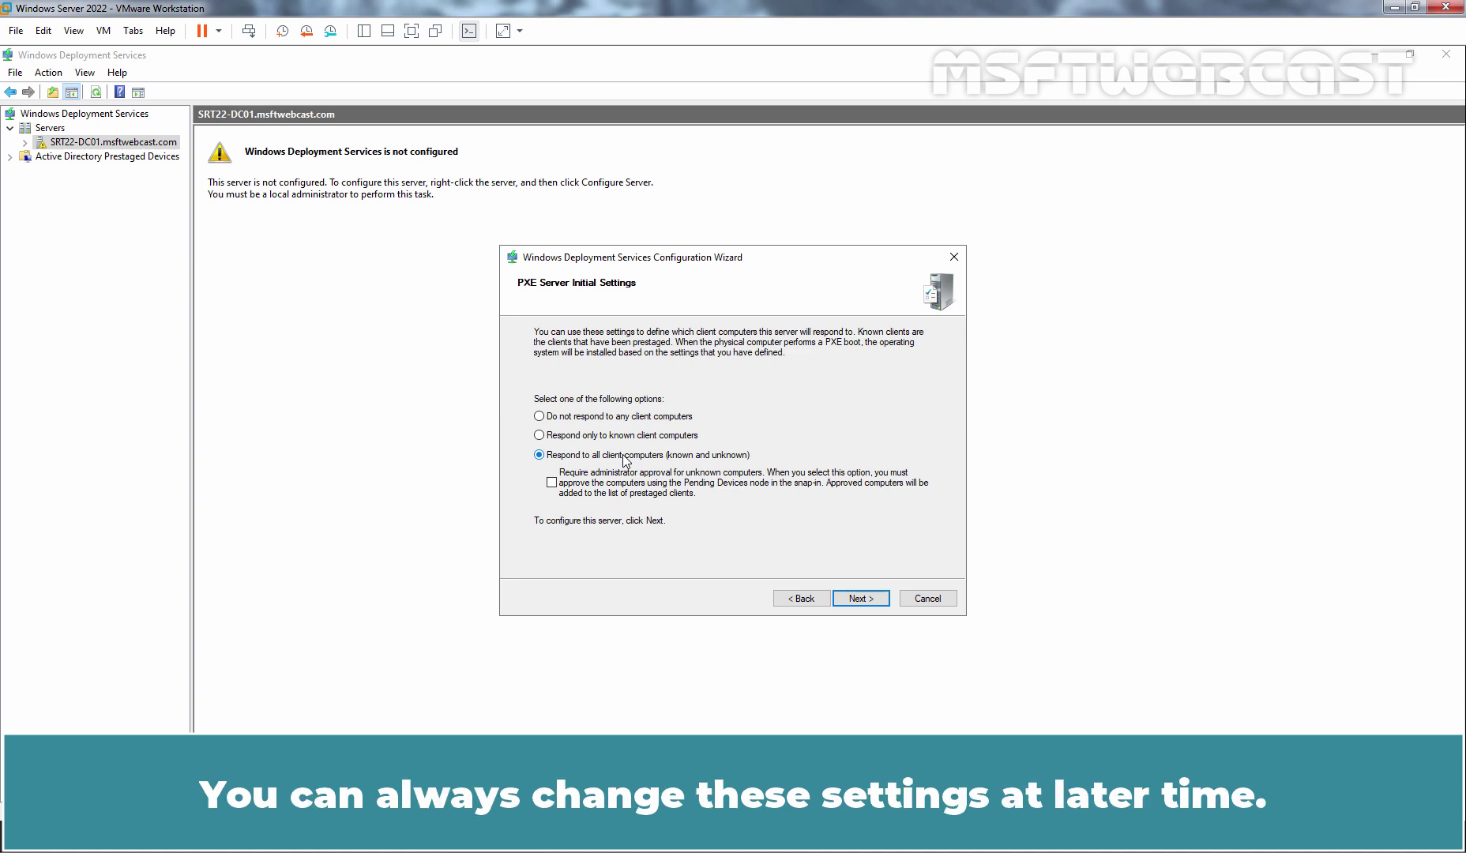
{"action": "left_click", "coordinate": [856, 600]}
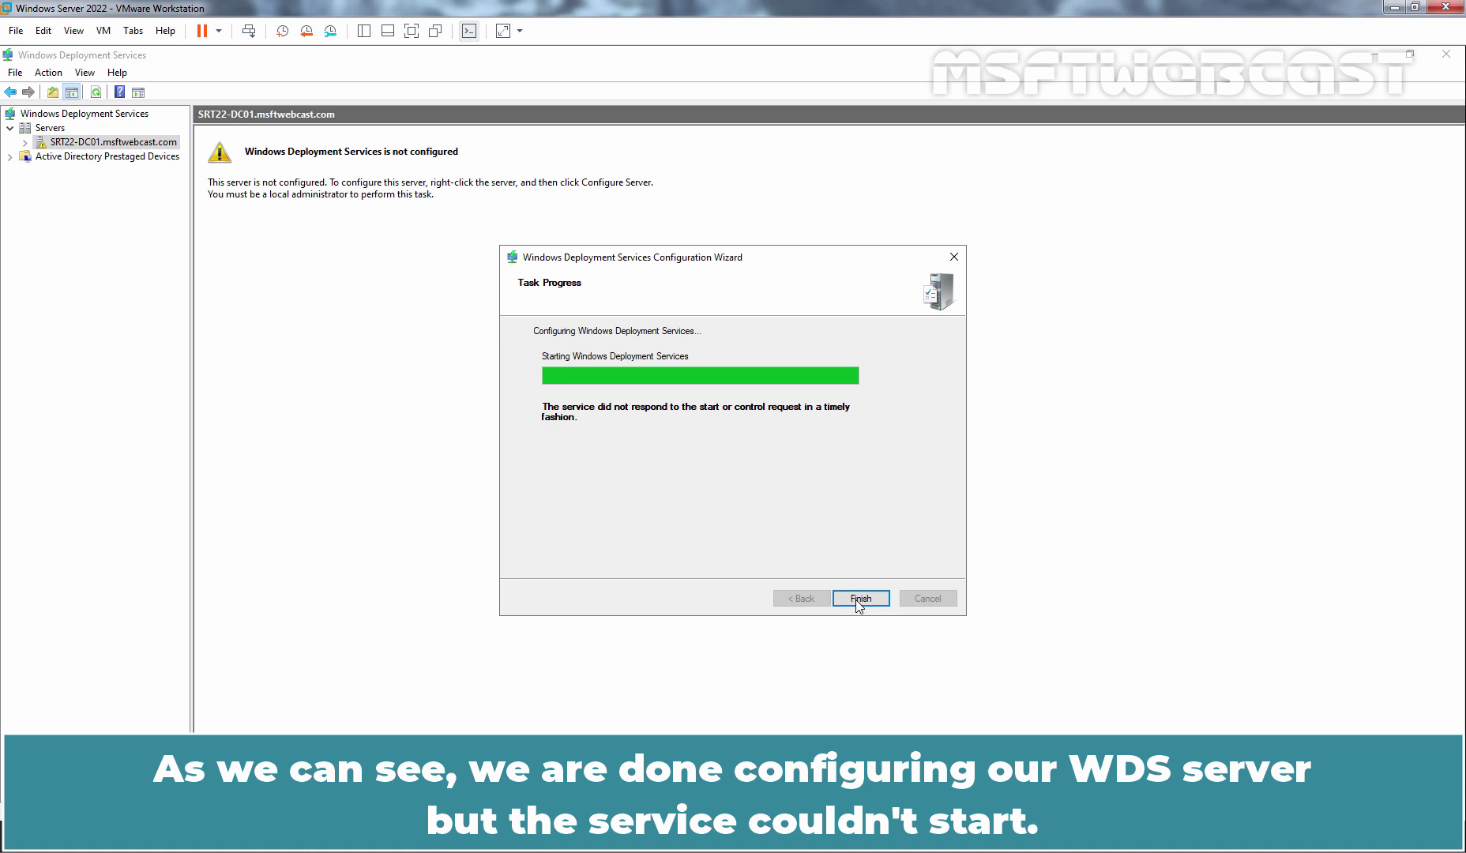
Close the wizard and start the WDS service via All Tasks > Start, acknowledging the success message.
{"action": "left_click", "coordinate": [860, 599]}
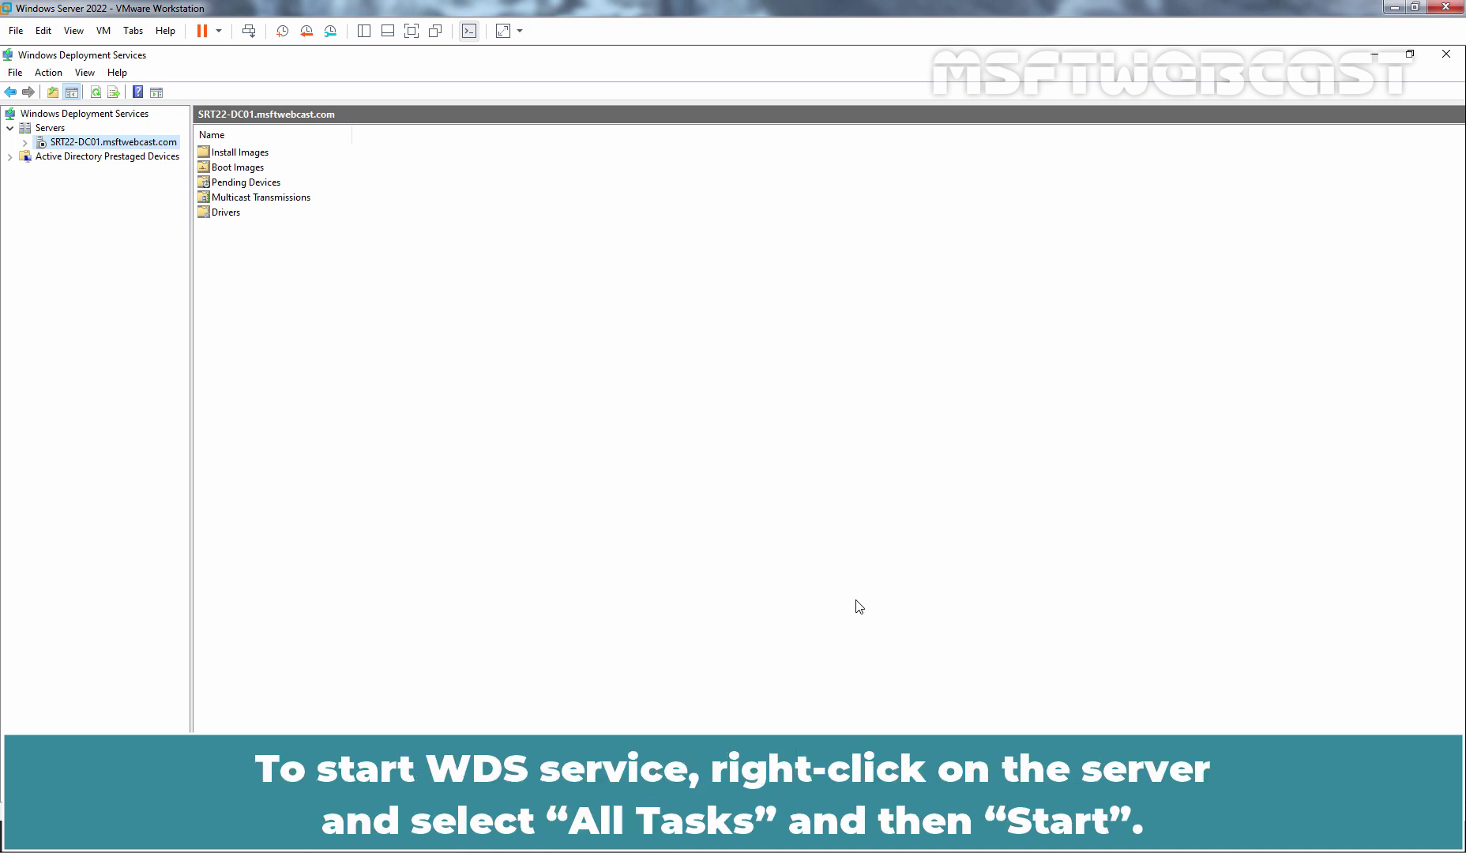
{"action": "right_click", "coordinate": [102, 142]}
{"action": "mouse_move", "coordinate": [180, 195]}
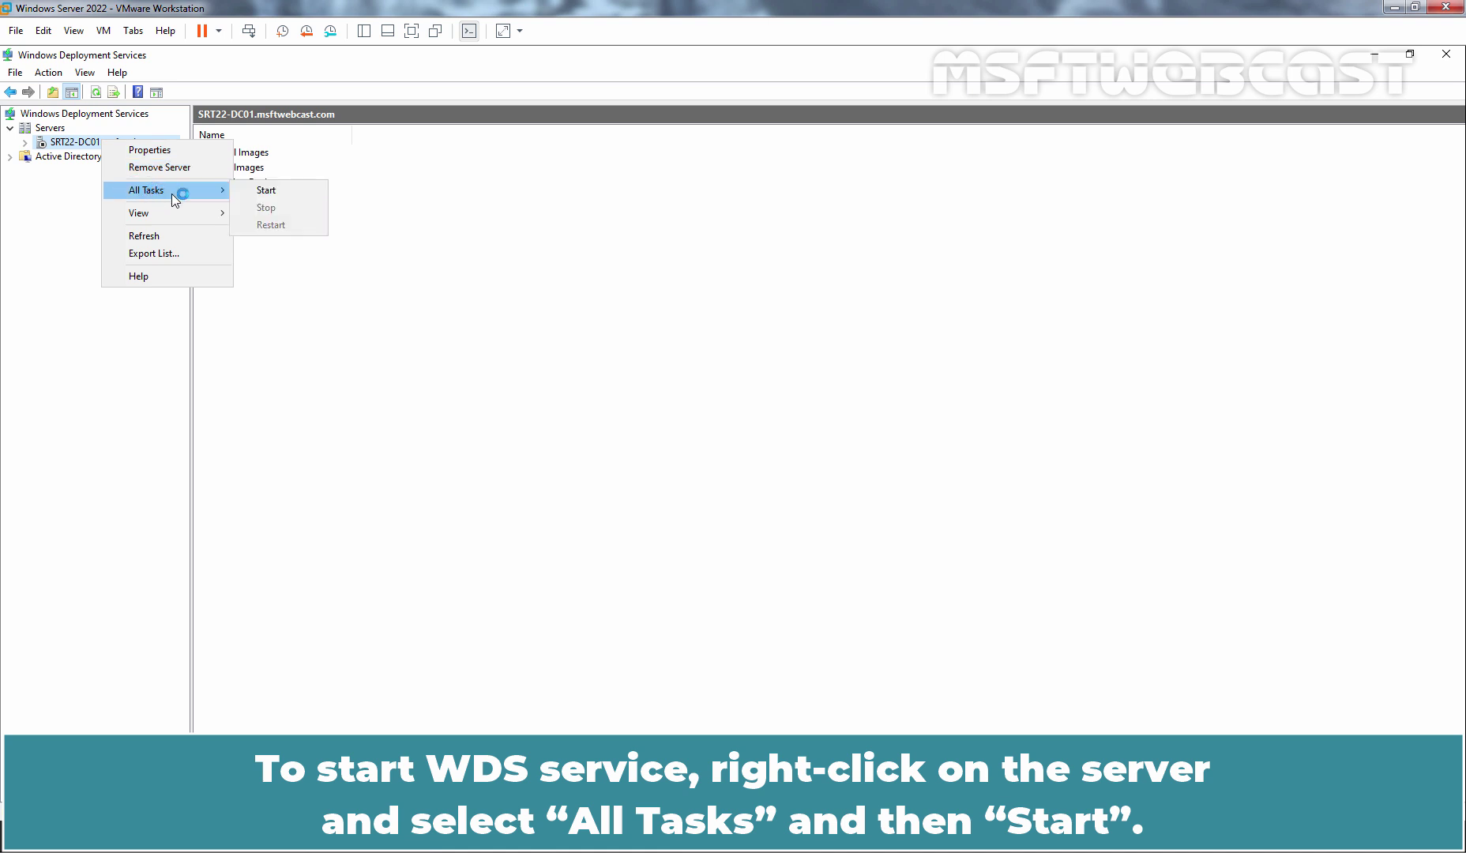
{"action": "left_click", "coordinate": [284, 194]}
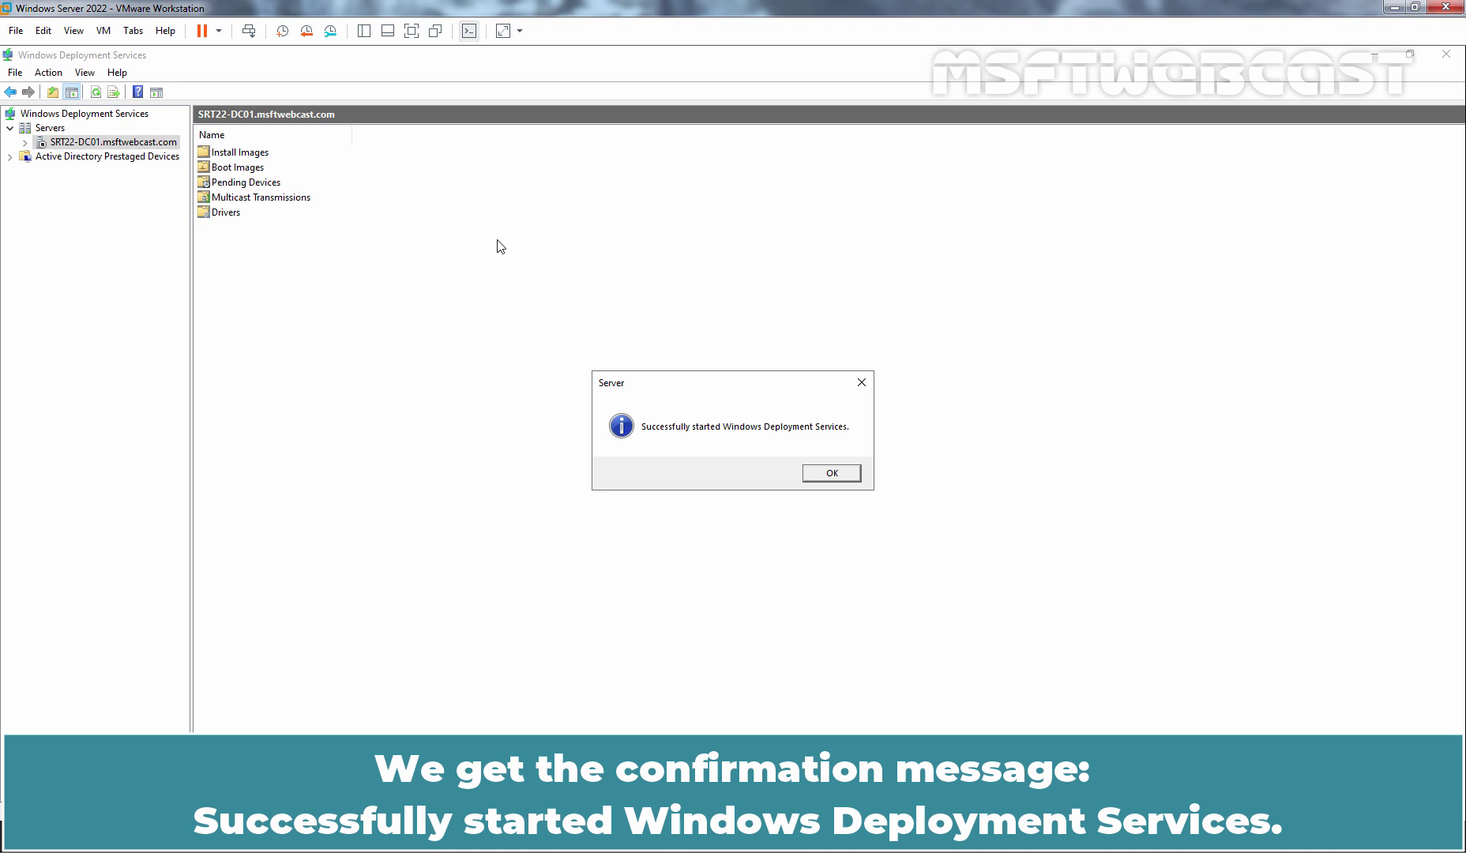
{"action": "left_click", "coordinate": [833, 473]}
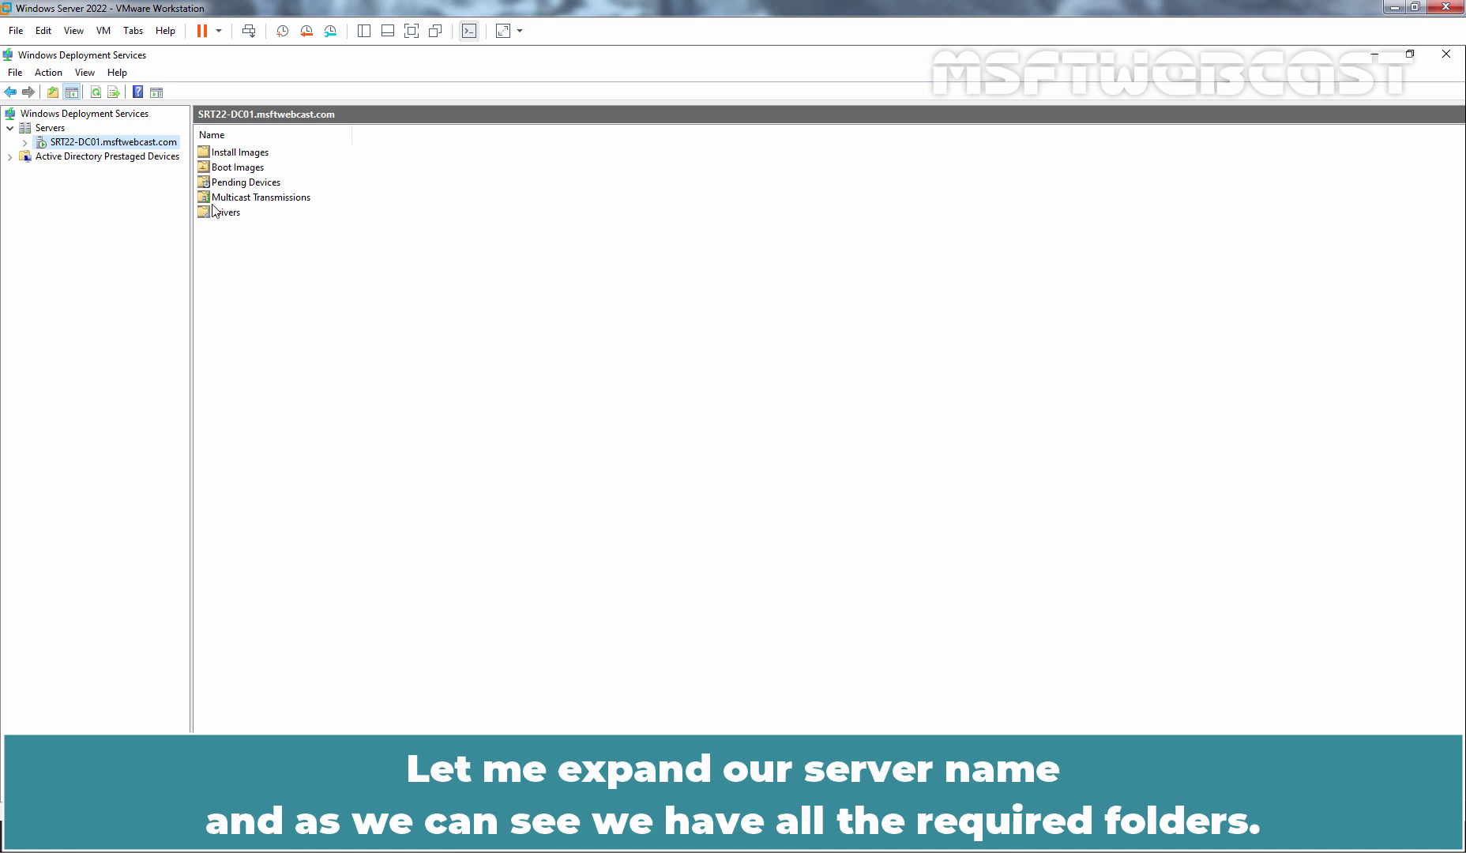
Load the Windows 11 22631 ISO into the server VM's CD/DVD (SATA) drive and save the settings.
{"action": "left_click", "coordinate": [24, 143]}
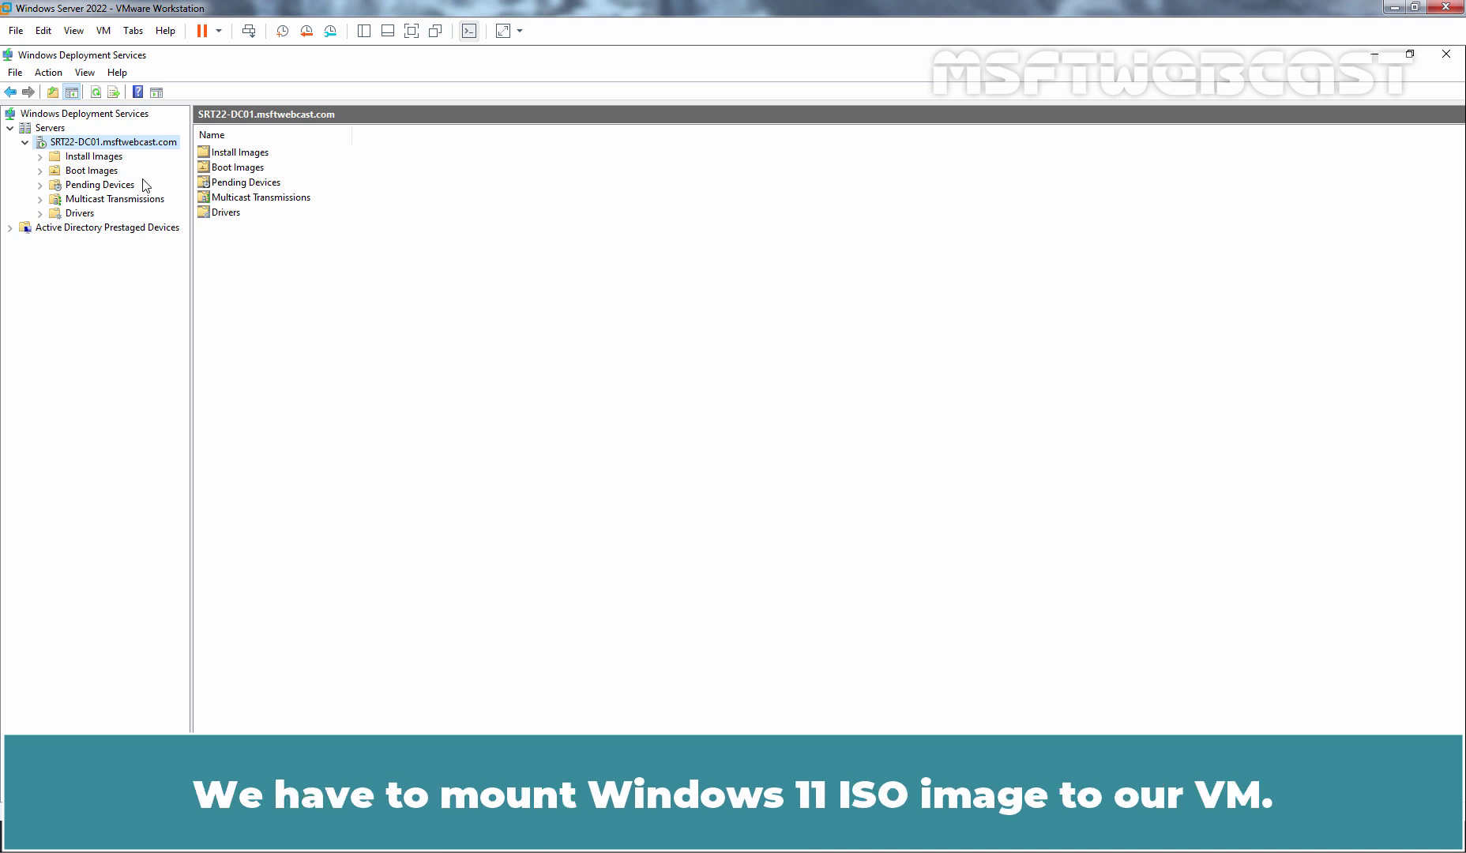
{"action": "left_click", "coordinate": [104, 30]}
{"action": "mouse_move", "coordinate": [197, 68]}
{"action": "mouse_move", "coordinate": [367, 66]}
{"action": "left_click", "coordinate": [550, 87]}
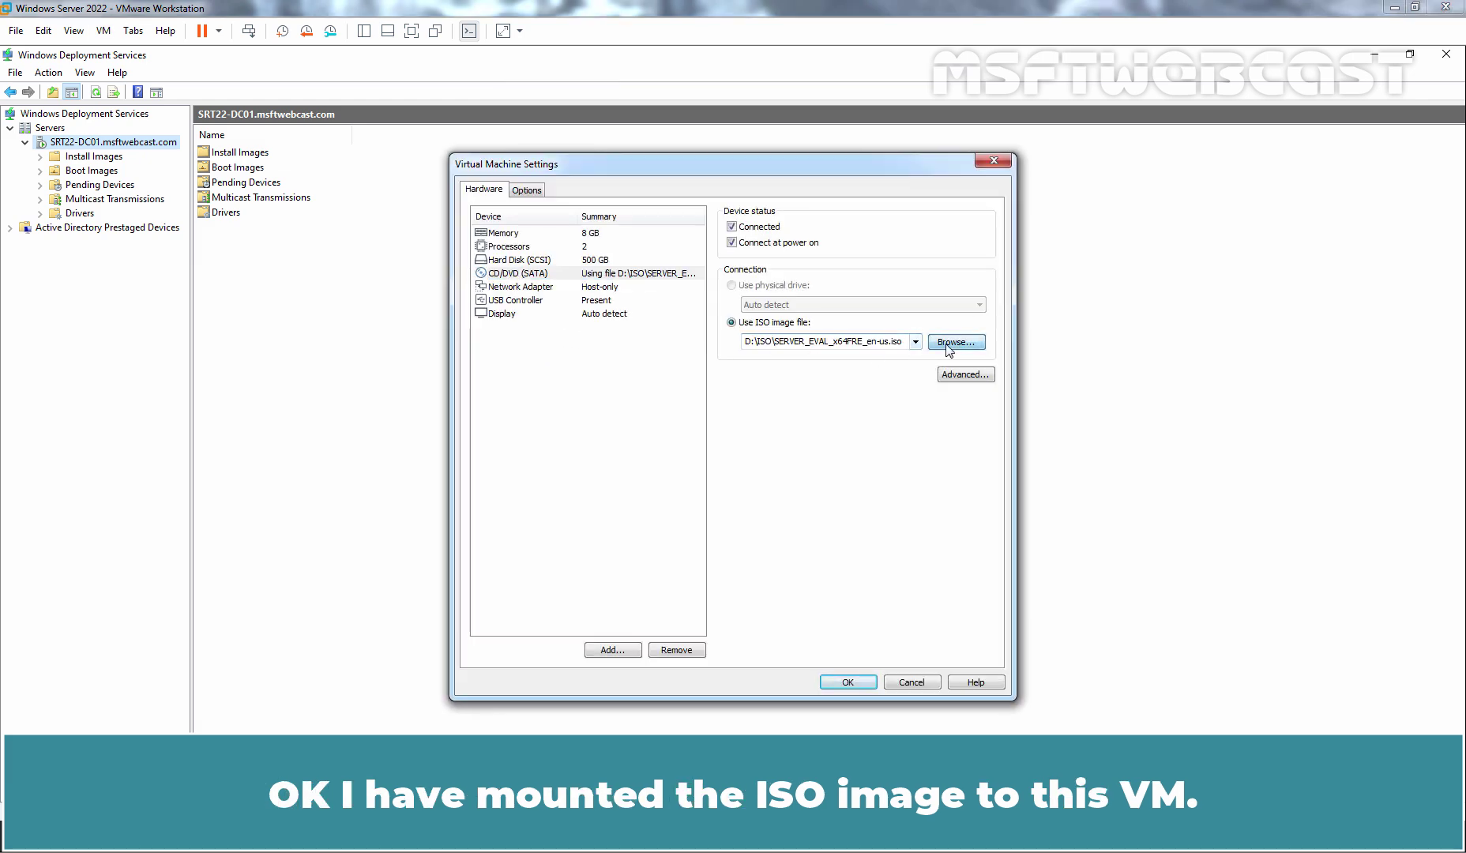
{"action": "left_click", "coordinate": [954, 347]}
{"action": "left_click", "coordinate": [928, 318]}
{"action": "left_click", "coordinate": [861, 581]}
{"action": "left_click", "coordinate": [848, 683]}
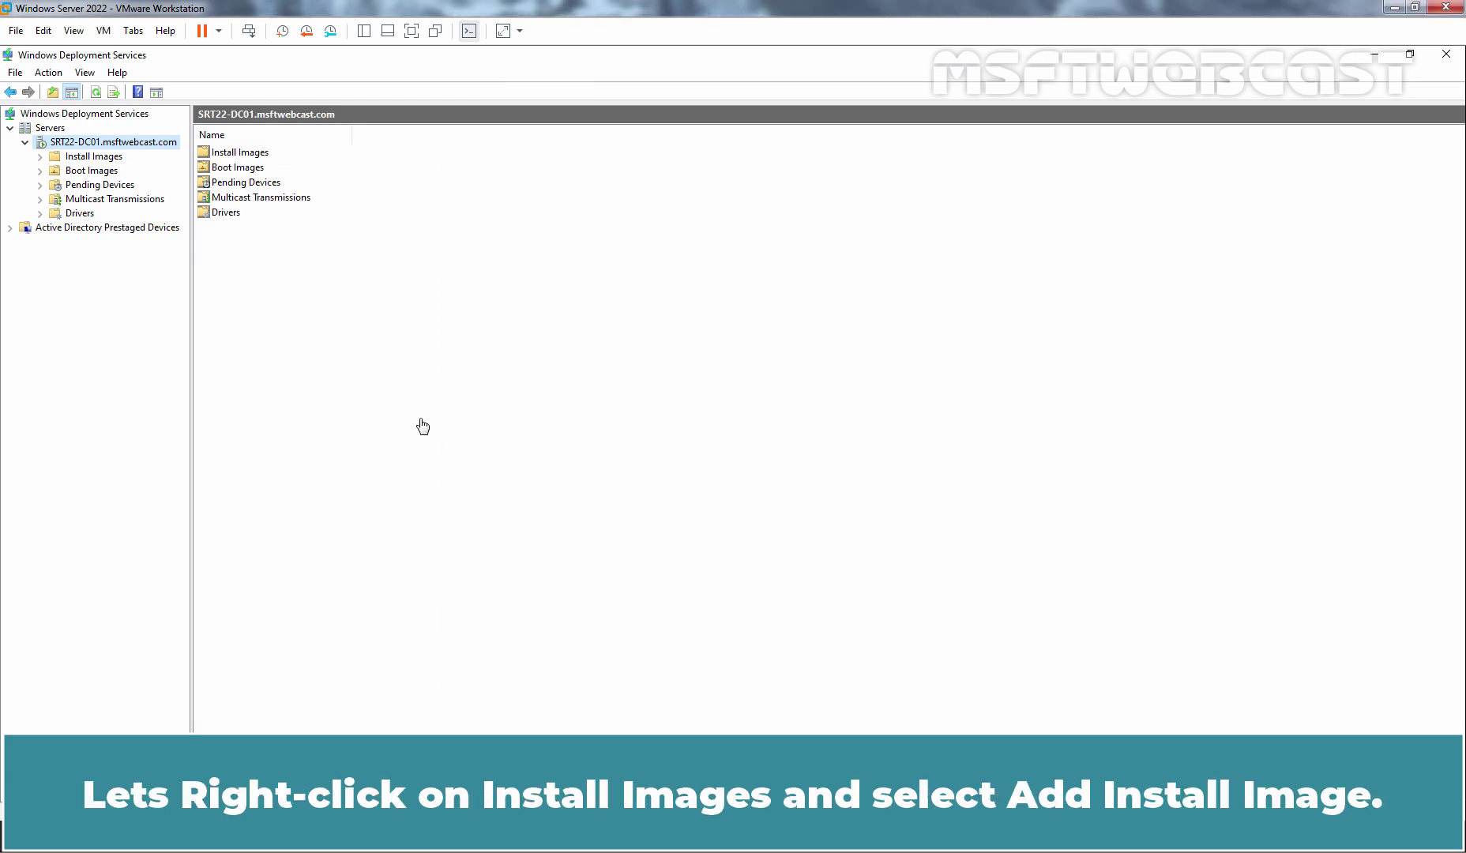
Start adding an install image into a new image group named Windows Client OS.
{"action": "right_click", "coordinate": [101, 158]}
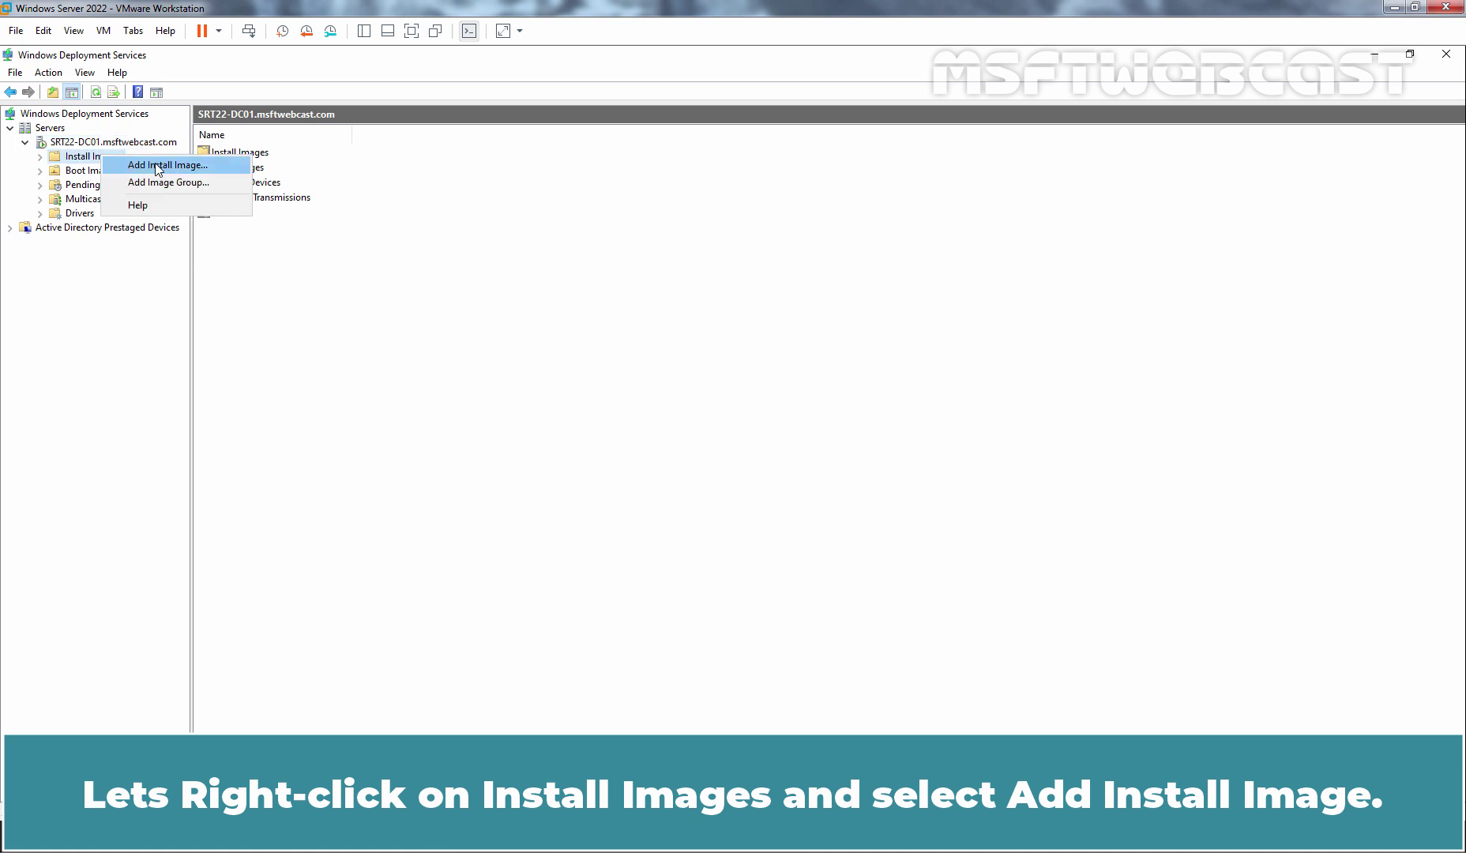
{"action": "left_click", "coordinate": [191, 167]}
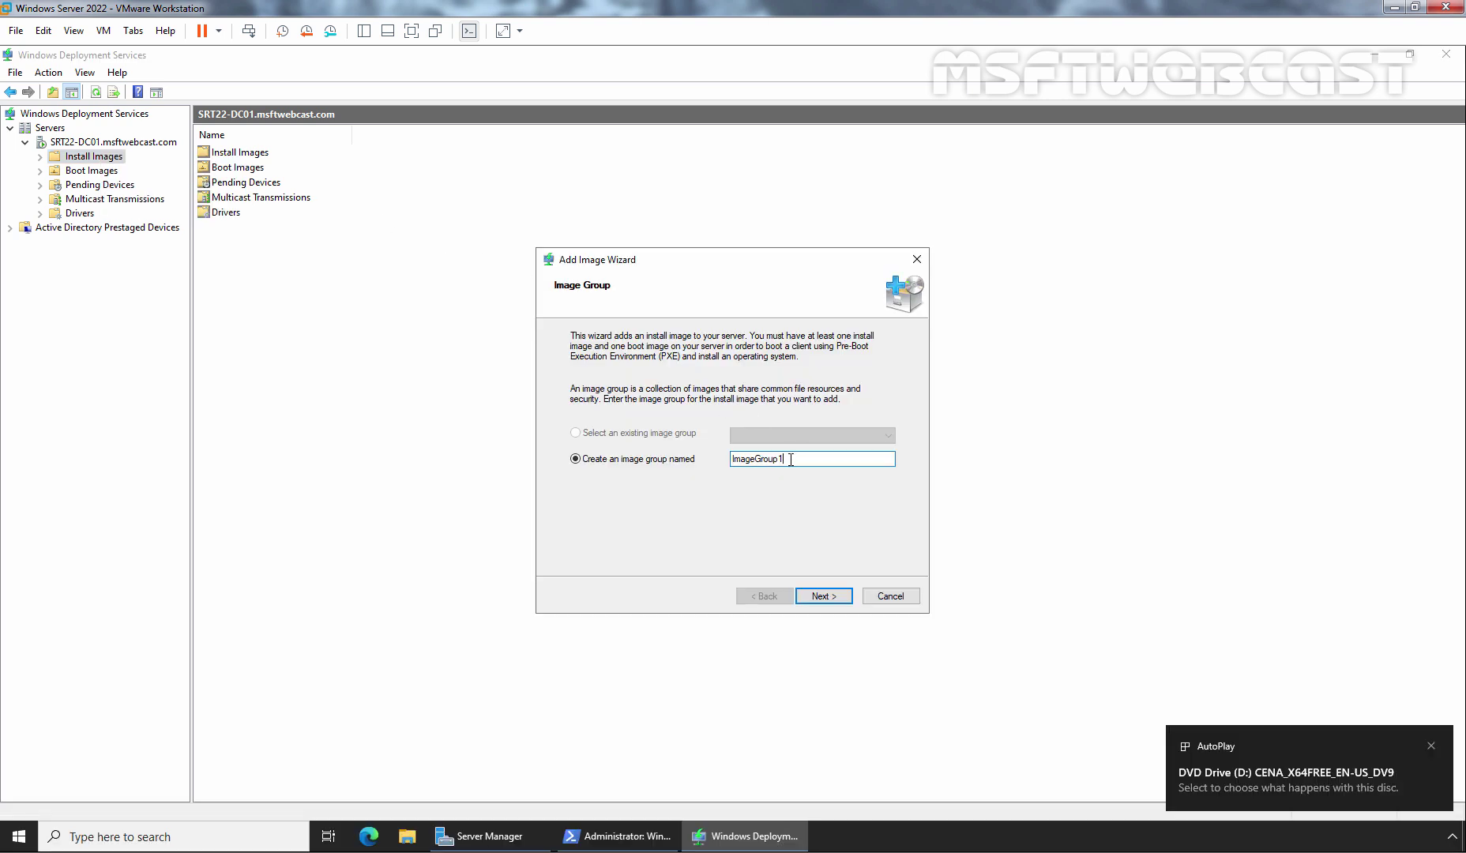
{"action": "left_click_drag", "start_coordinate": [790, 456], "coordinate": [653, 458]}
{"action": "type", "text": "Windows"}
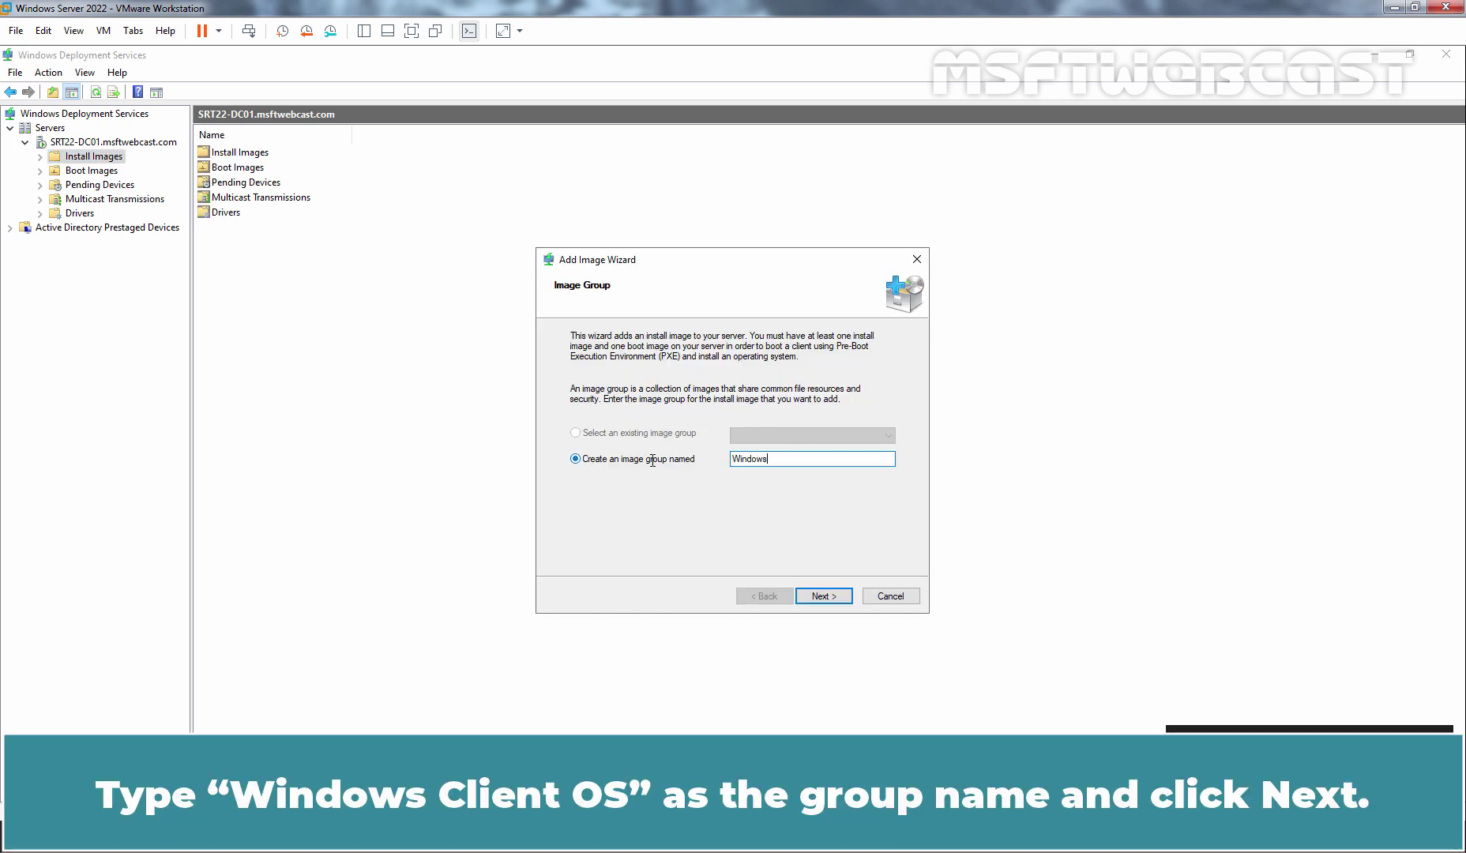
{"action": "type", "text": "Client OS"}
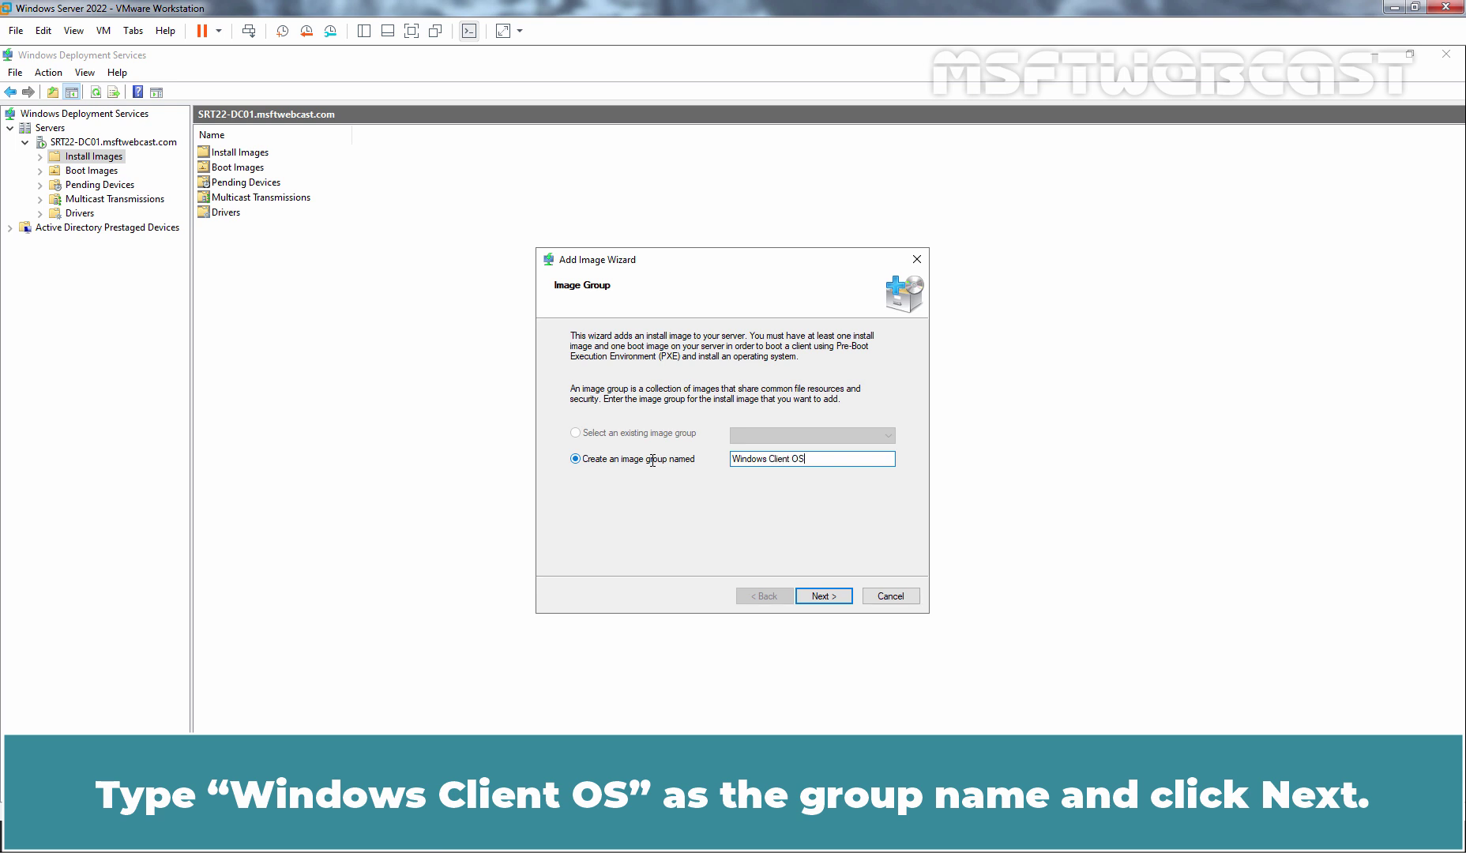
{"action": "left_click", "coordinate": [824, 596]}
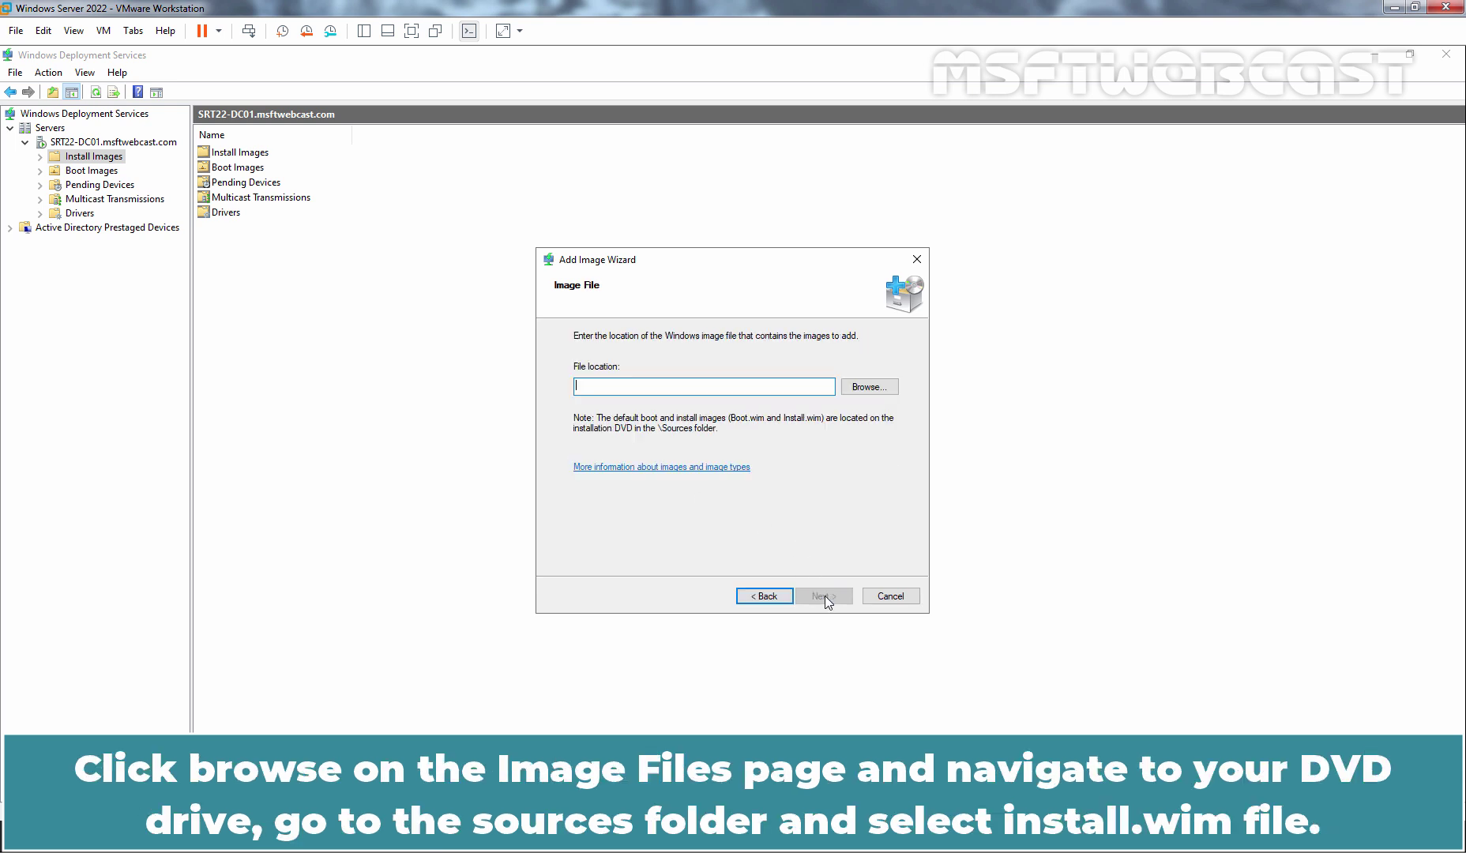
Choose D:\sources\install.wim from the DVD as the image file.
{"action": "left_click", "coordinate": [867, 387]}
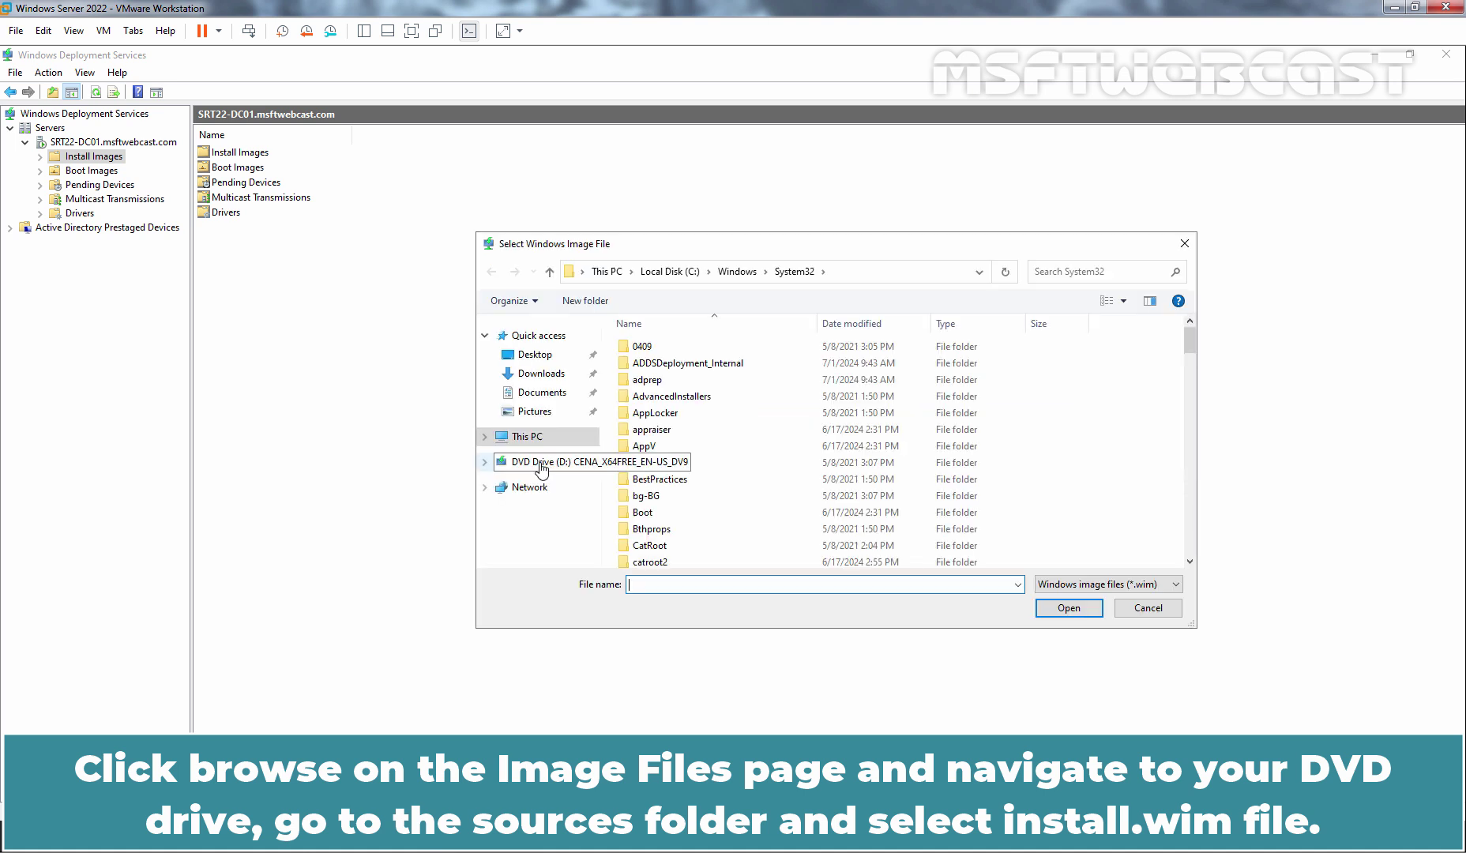
{"action": "left_click", "coordinate": [541, 468]}
{"action": "left_click", "coordinate": [653, 419]}
{"action": "double_click", "coordinate": [648, 402]}
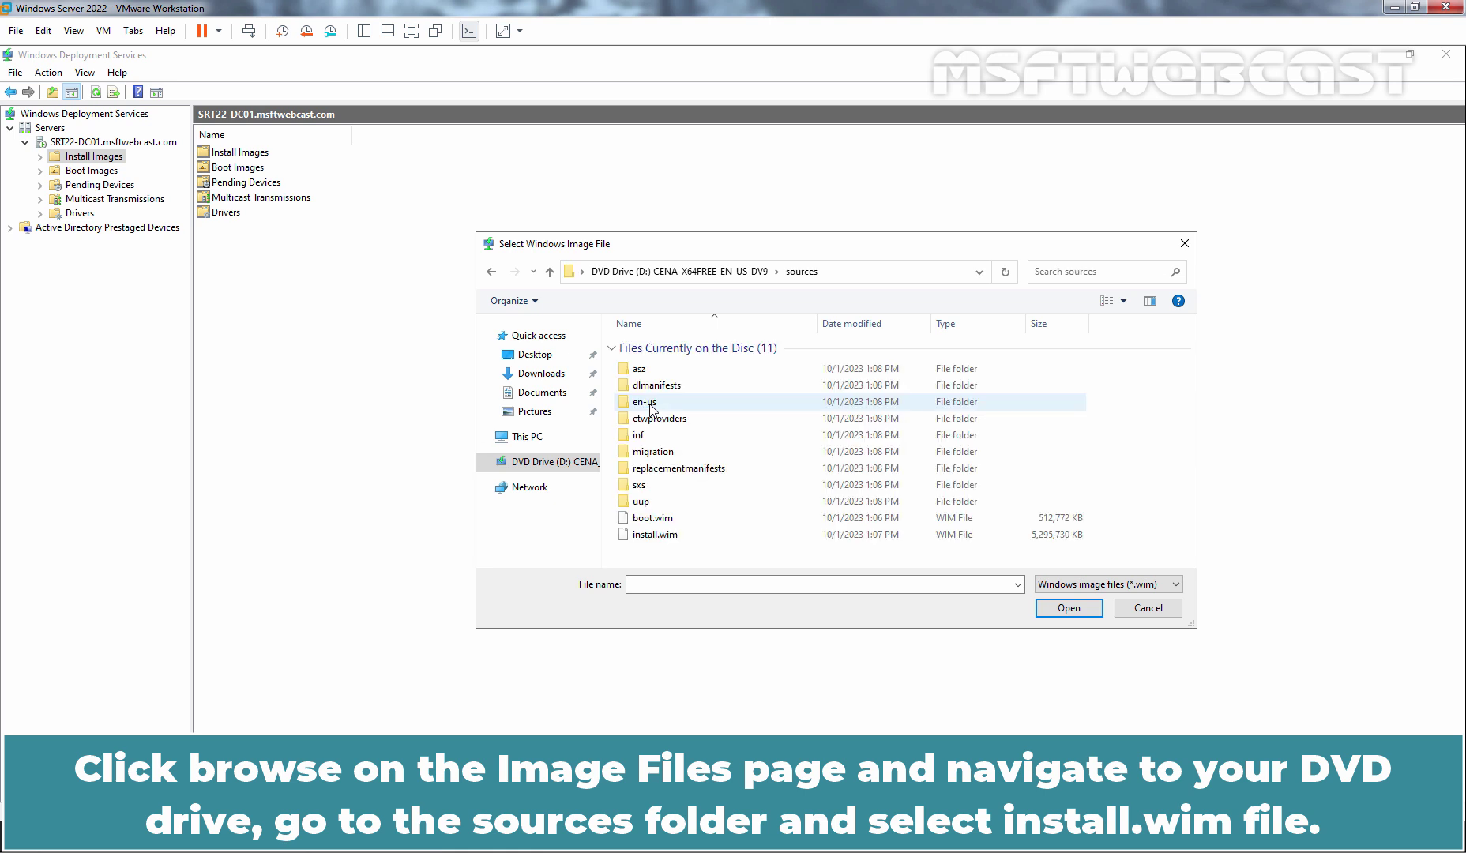
{"action": "double_click", "coordinate": [658, 535]}
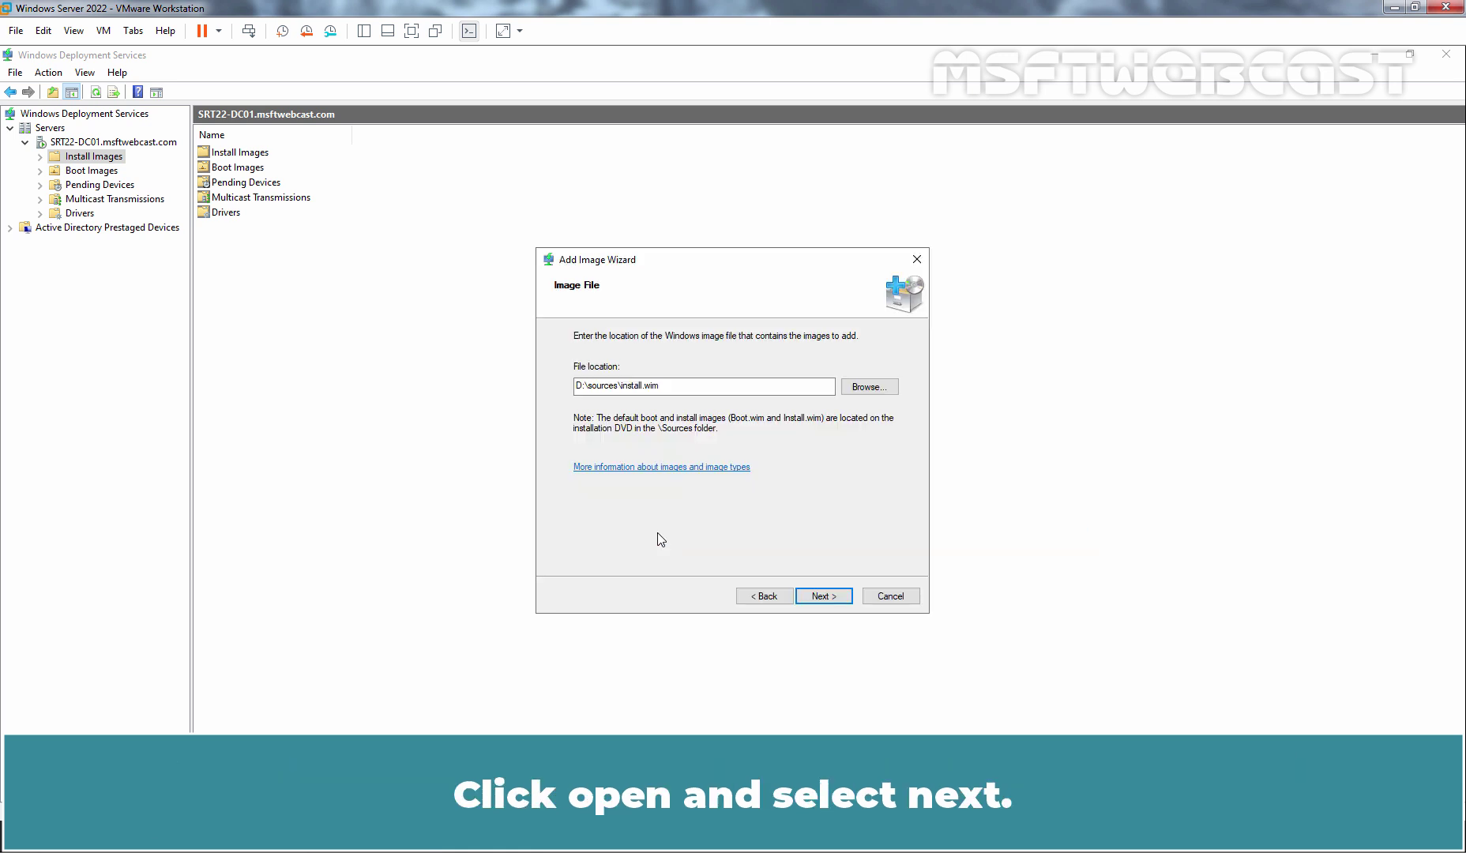
Add the Windows 11 Enterprise Evaluation image from install.wim and finish the wizard.
{"action": "left_click", "coordinate": [822, 596]}
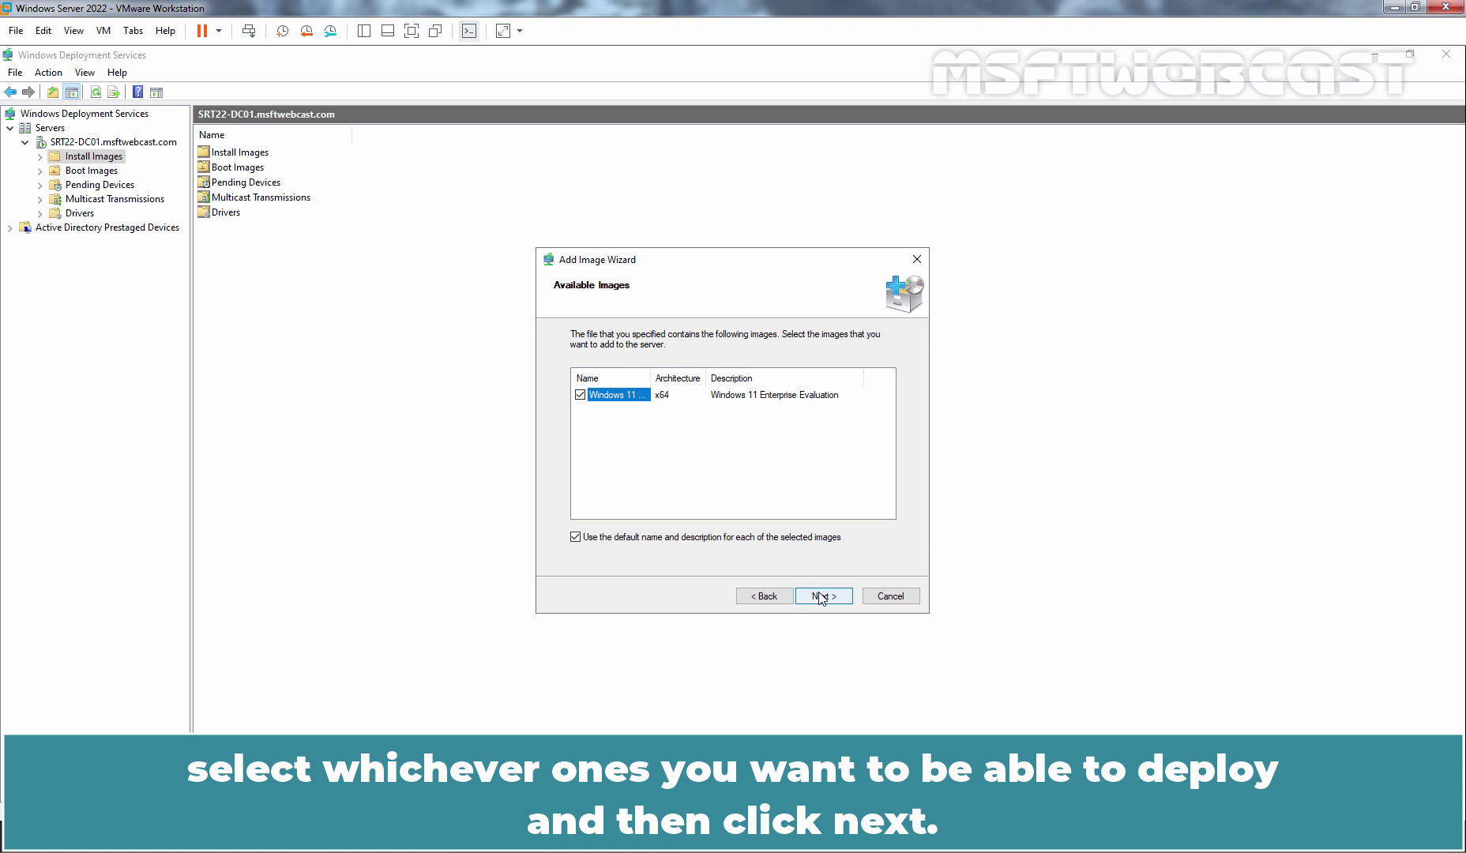
{"action": "left_click", "coordinate": [822, 598]}
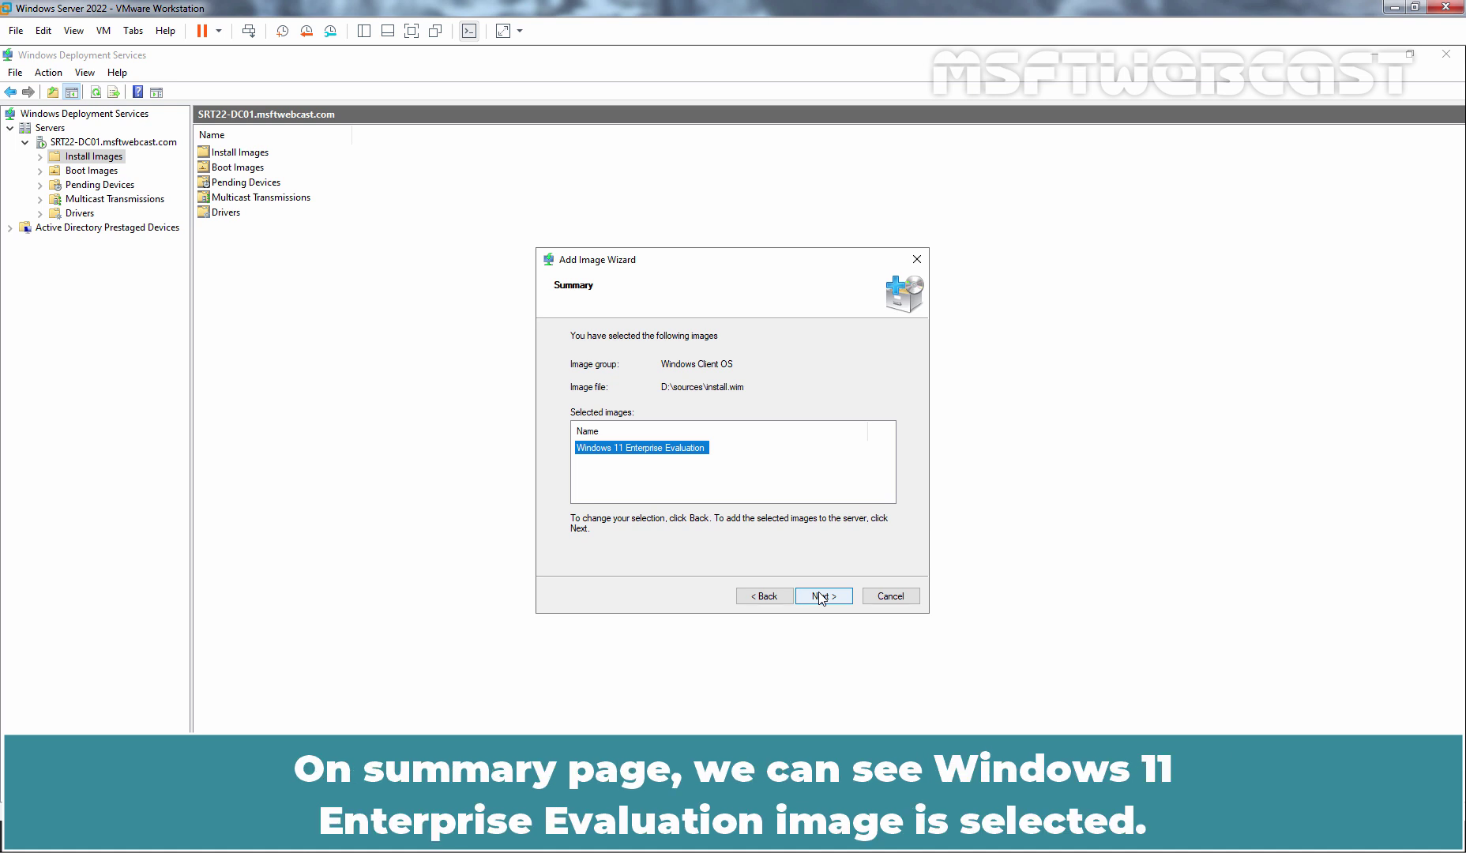
{"action": "left_click", "coordinate": [819, 597]}
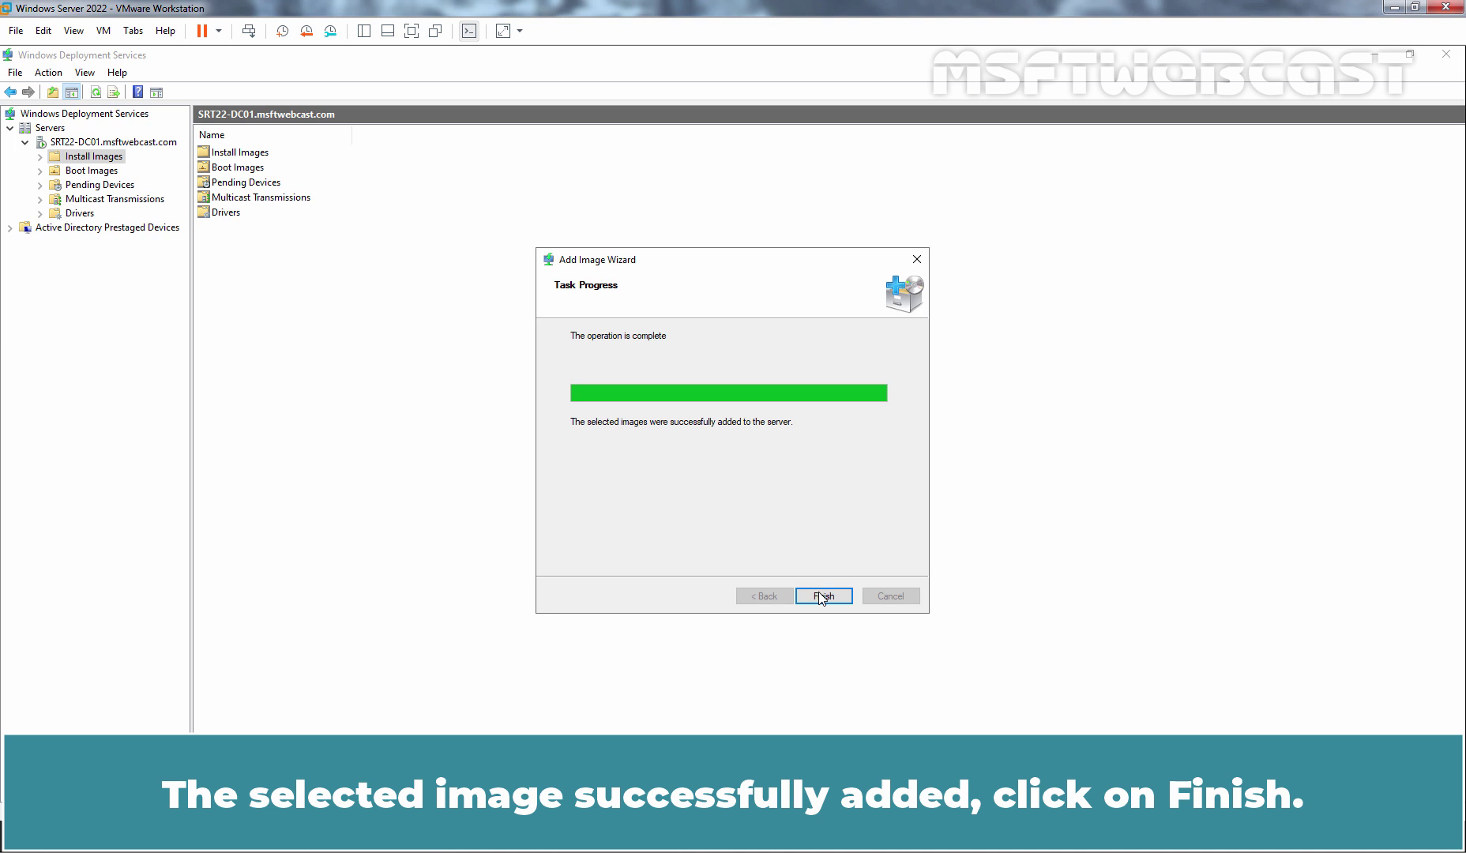
{"action": "left_click", "coordinate": [821, 597]}
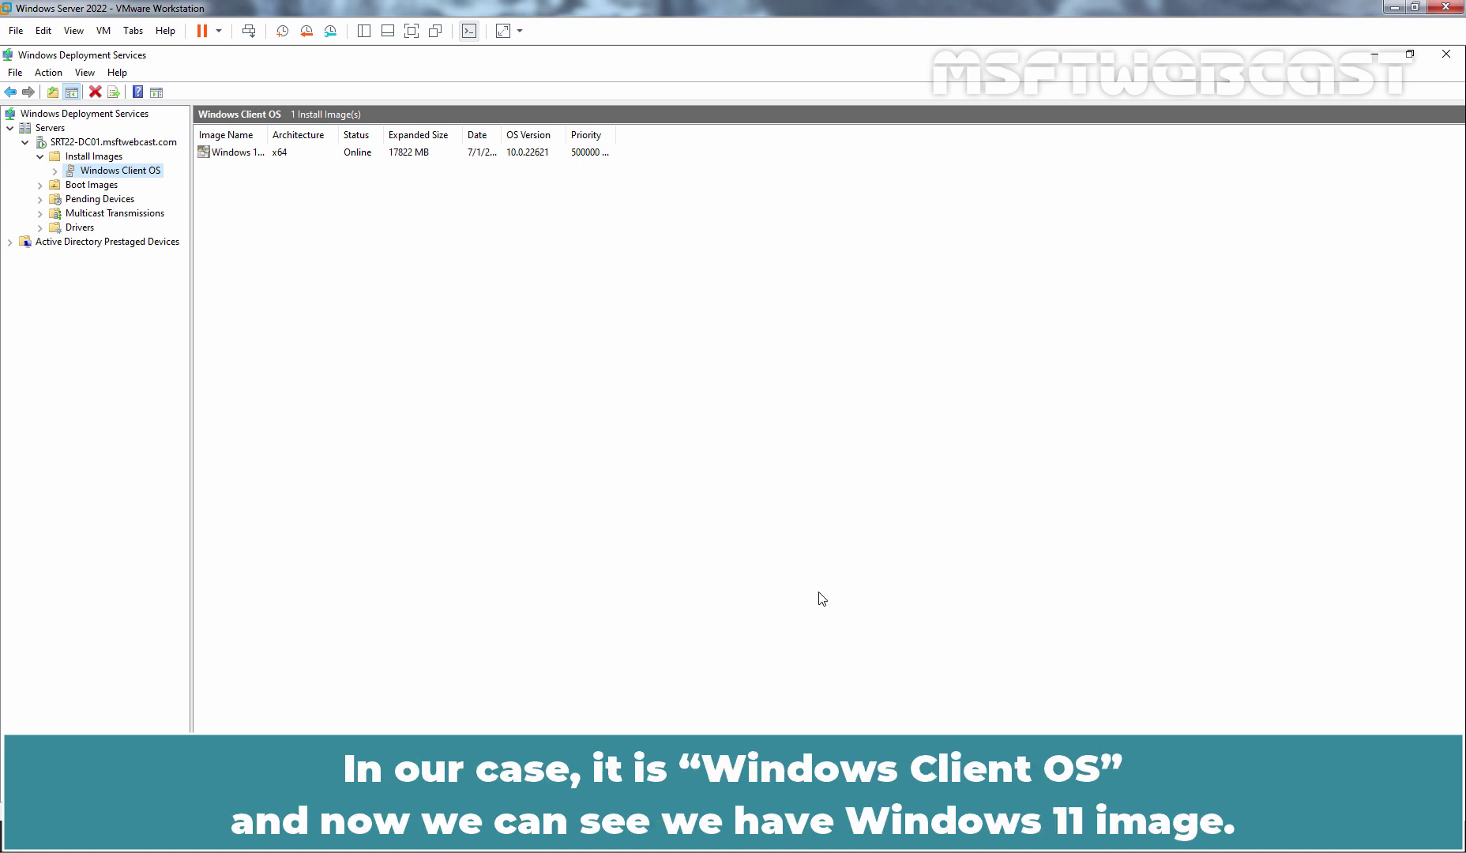
Autofit the Image Name column so 'Windows 11 Enterprise Evaluation x64' shows in full.
{"action": "double_click", "coordinate": [268, 136]}
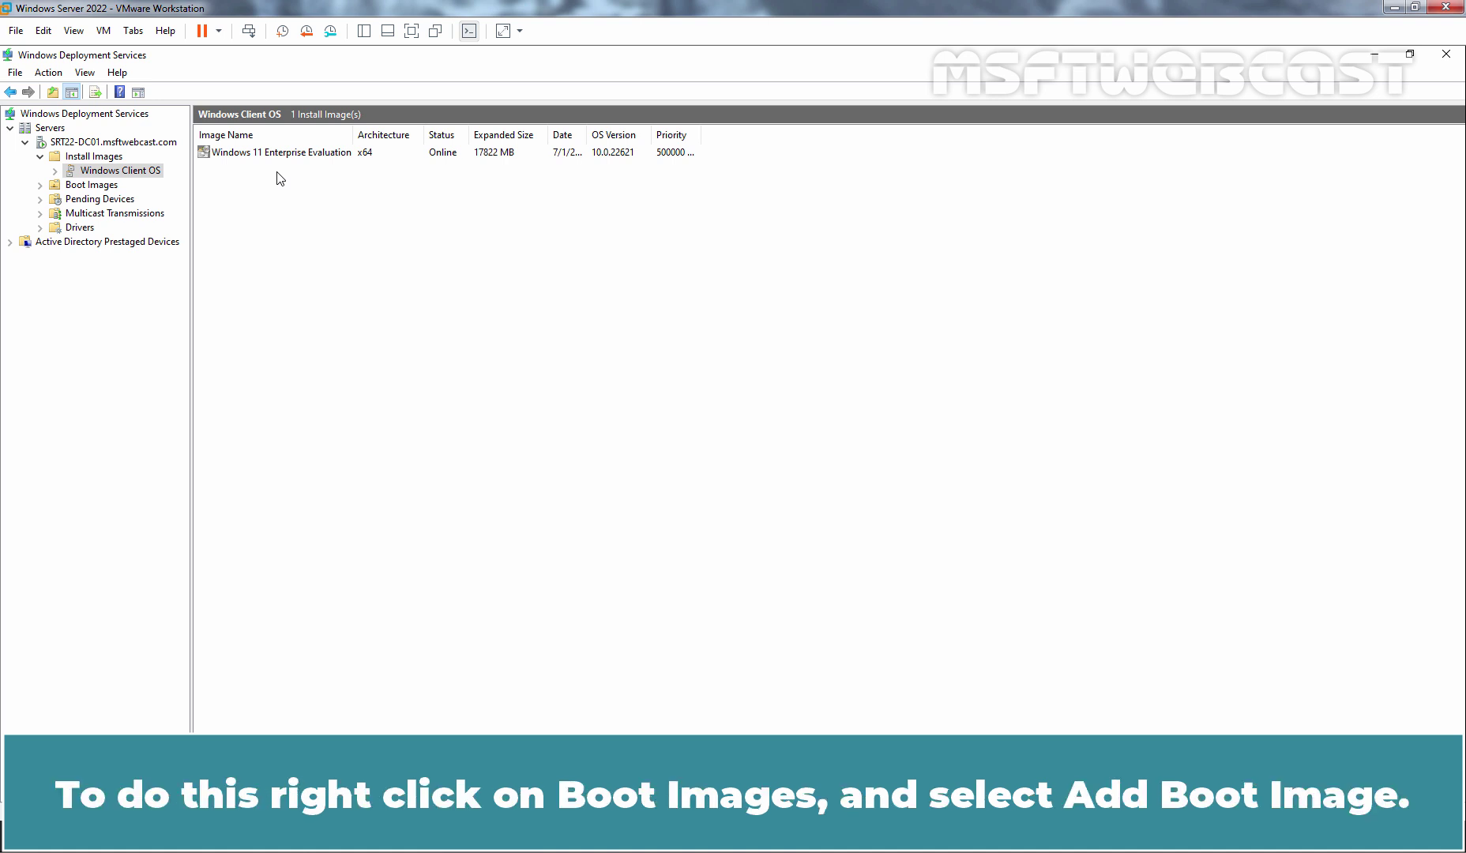
Start adding a boot image using boot.wim from the Windows 11 DVD.
{"action": "right_click", "coordinate": [113, 188]}
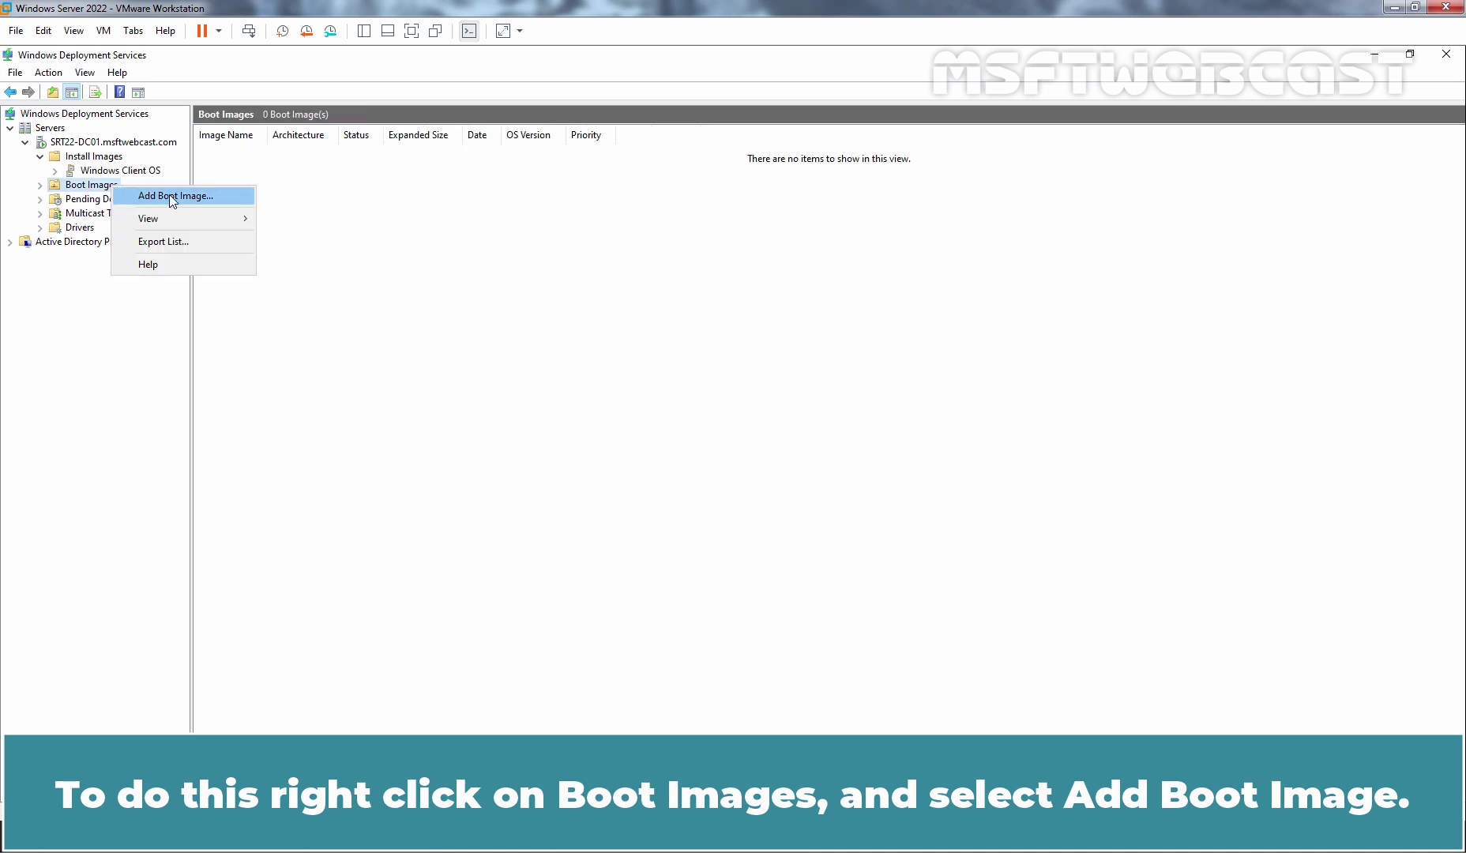
{"action": "left_click", "coordinate": [184, 197]}
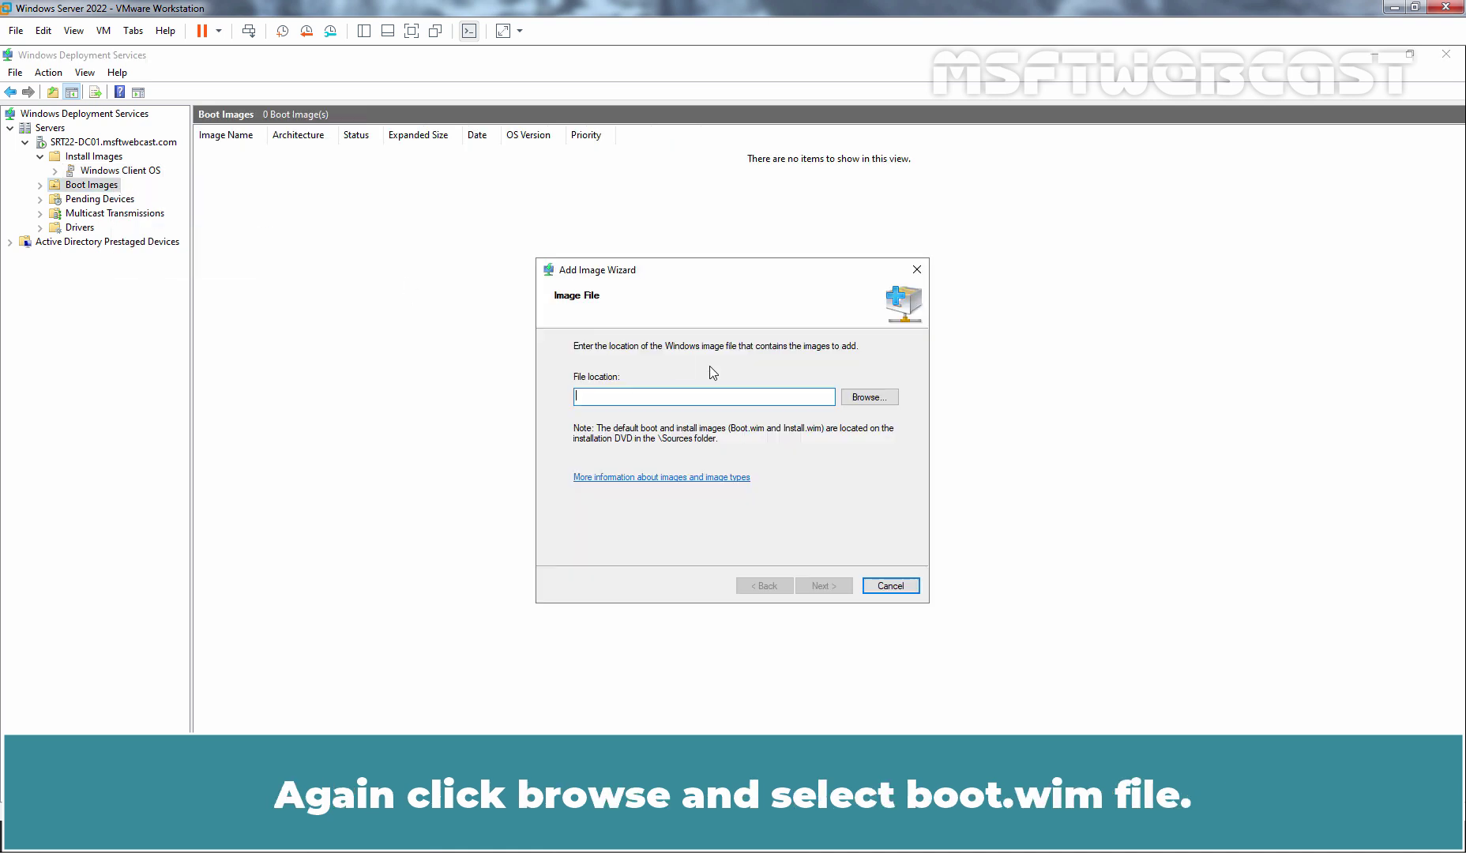
{"action": "left_click", "coordinate": [864, 401]}
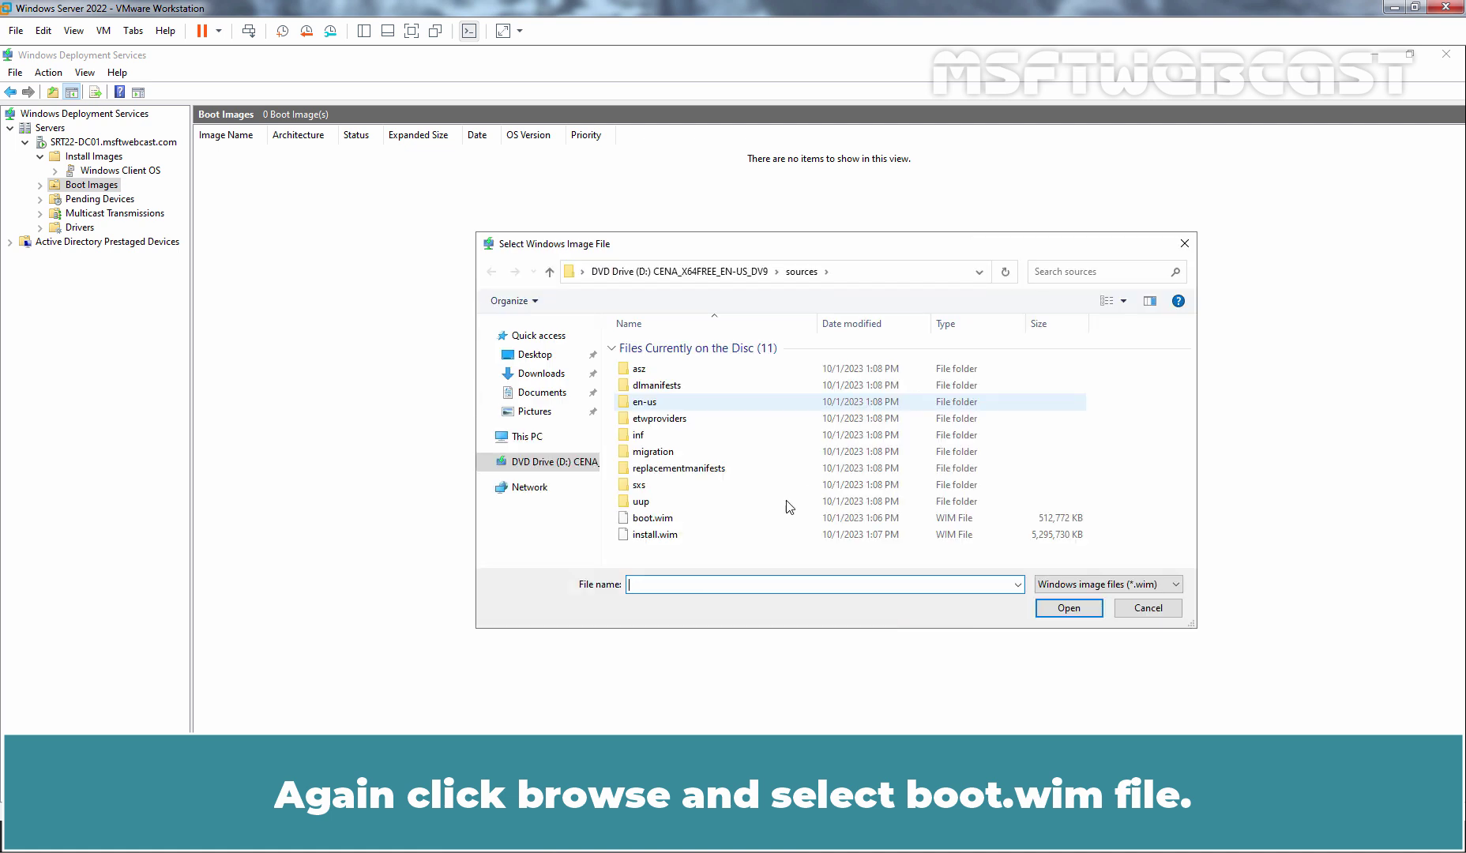
{"action": "left_click", "coordinate": [647, 521]}
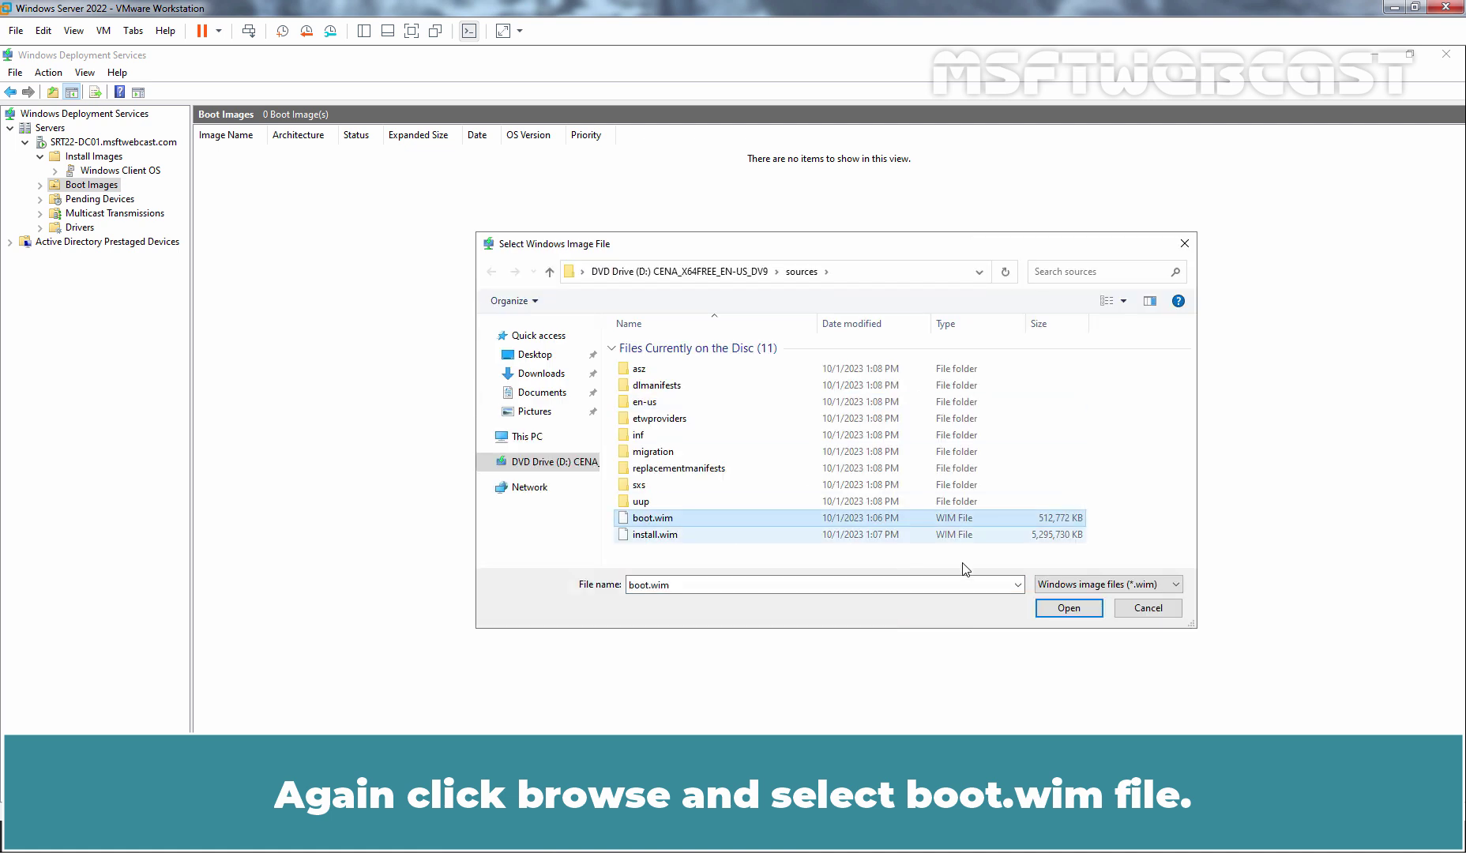
{"action": "left_click", "coordinate": [1068, 609]}
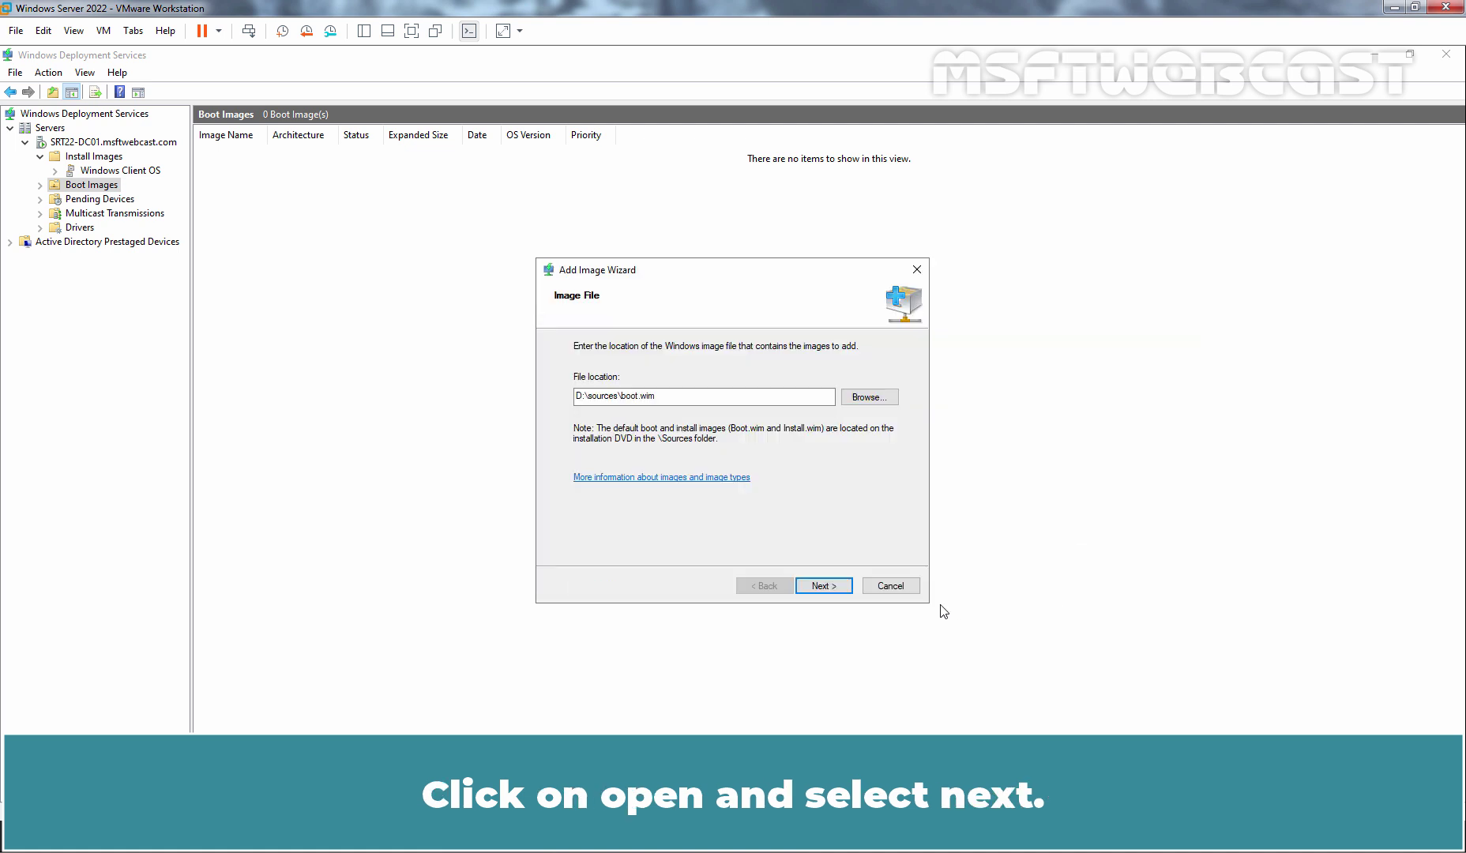
{"action": "left_click", "coordinate": [825, 587]}
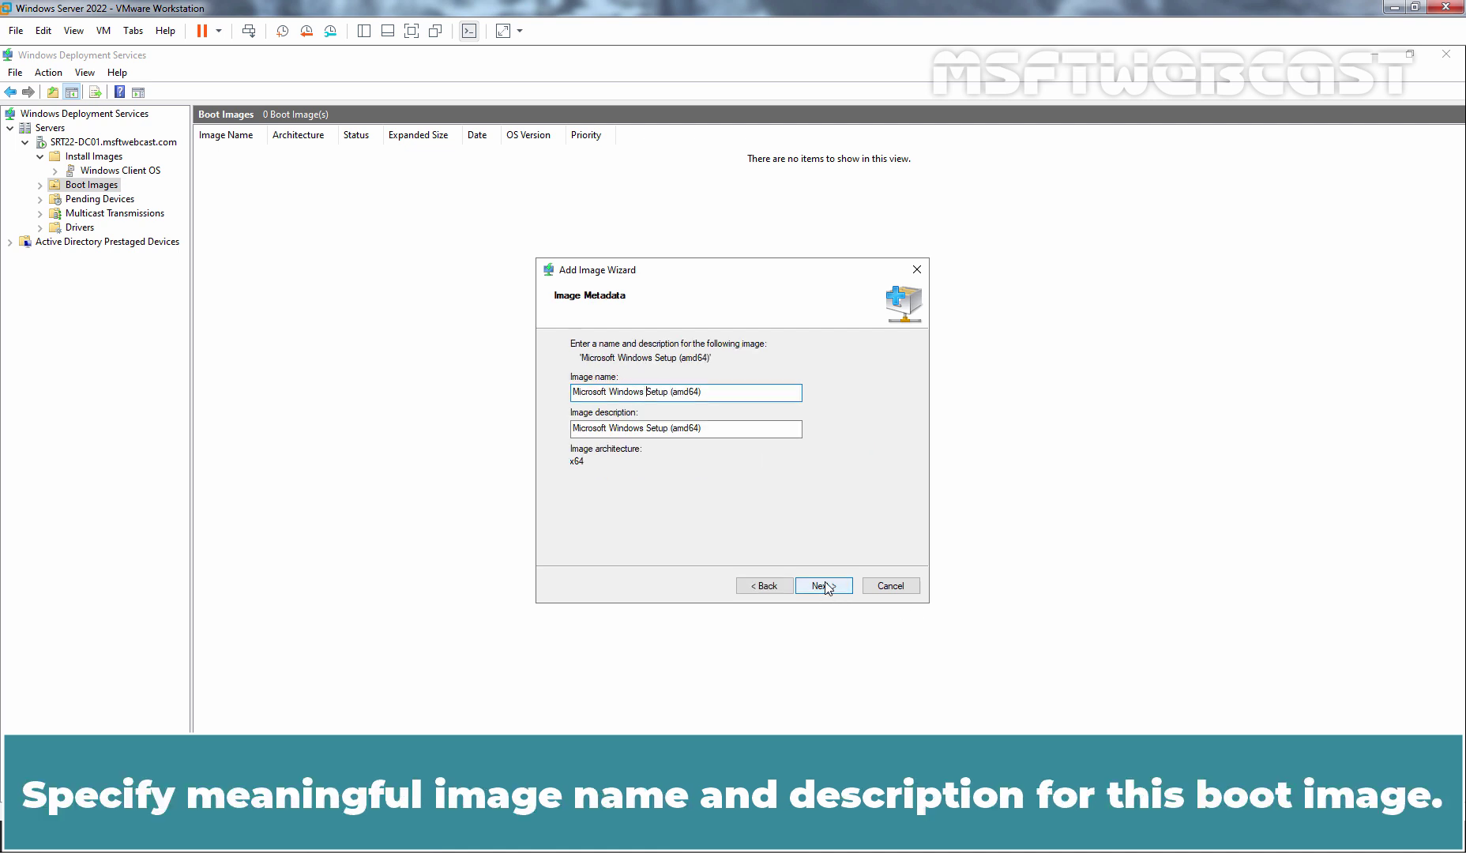
Set the boot image name and description to Microsoft Windows 11 Setup (amd64) and add it.
{"action": "type", "text": "11"}
{"action": "key", "text": "ctrl+a"}
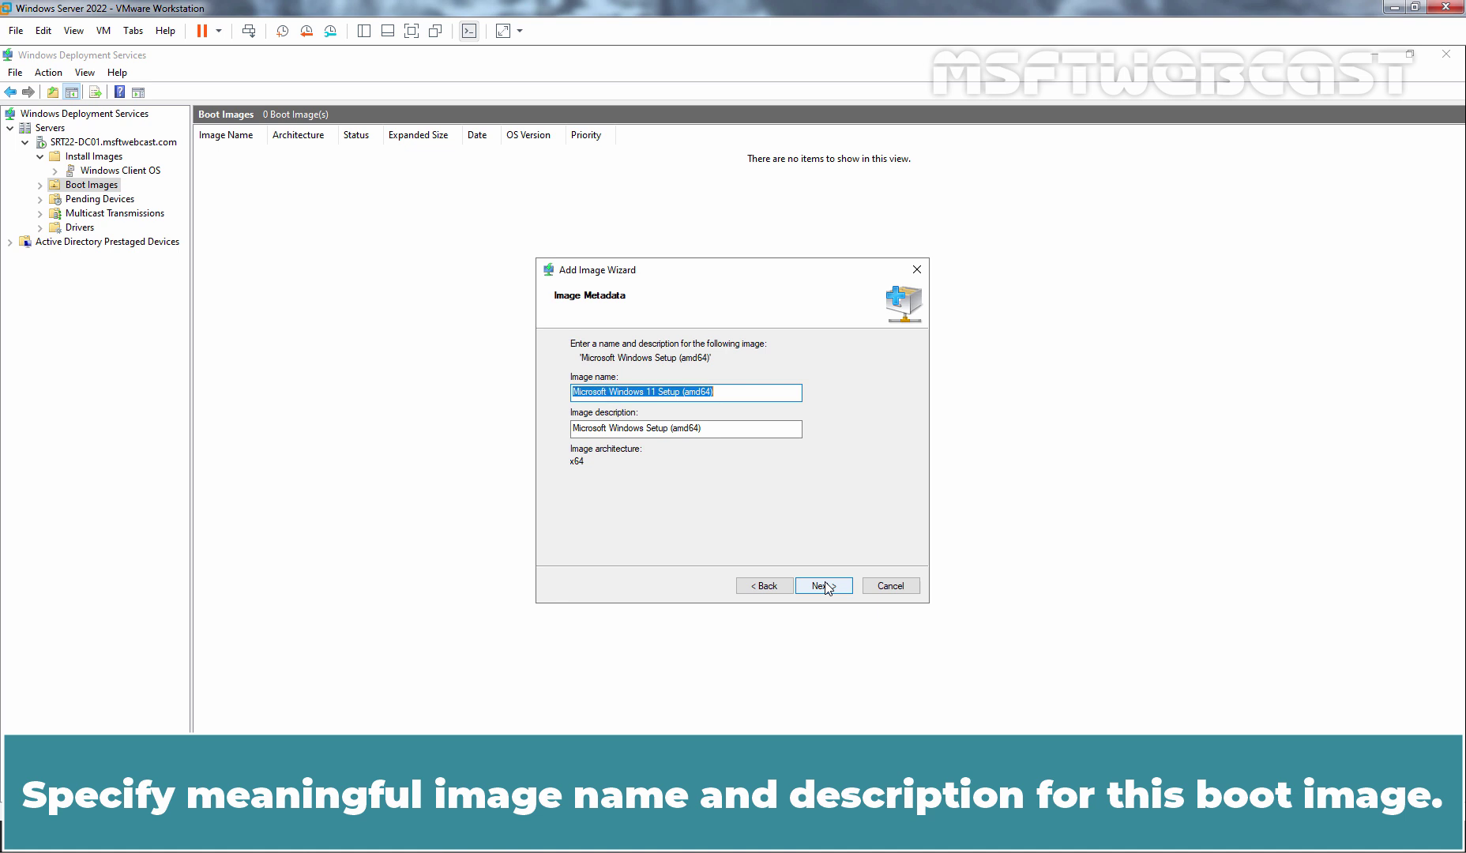
{"action": "key", "text": "ctrl+c"}
{"action": "key", "text": "Tab"}
{"action": "key", "text": "ctrl+v"}
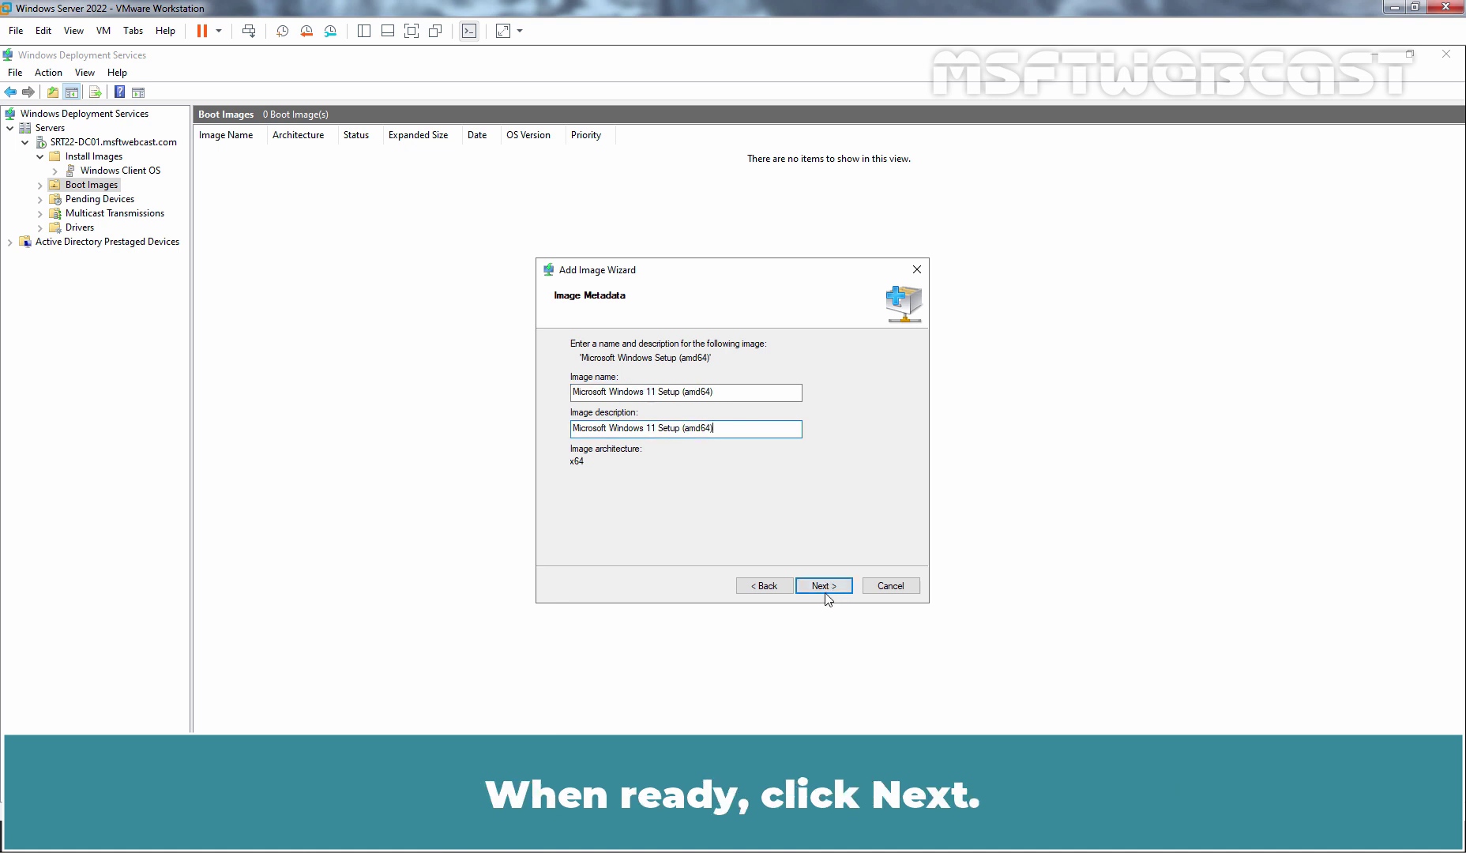
{"action": "left_click", "coordinate": [823, 591]}
{"action": "left_click", "coordinate": [822, 587]}
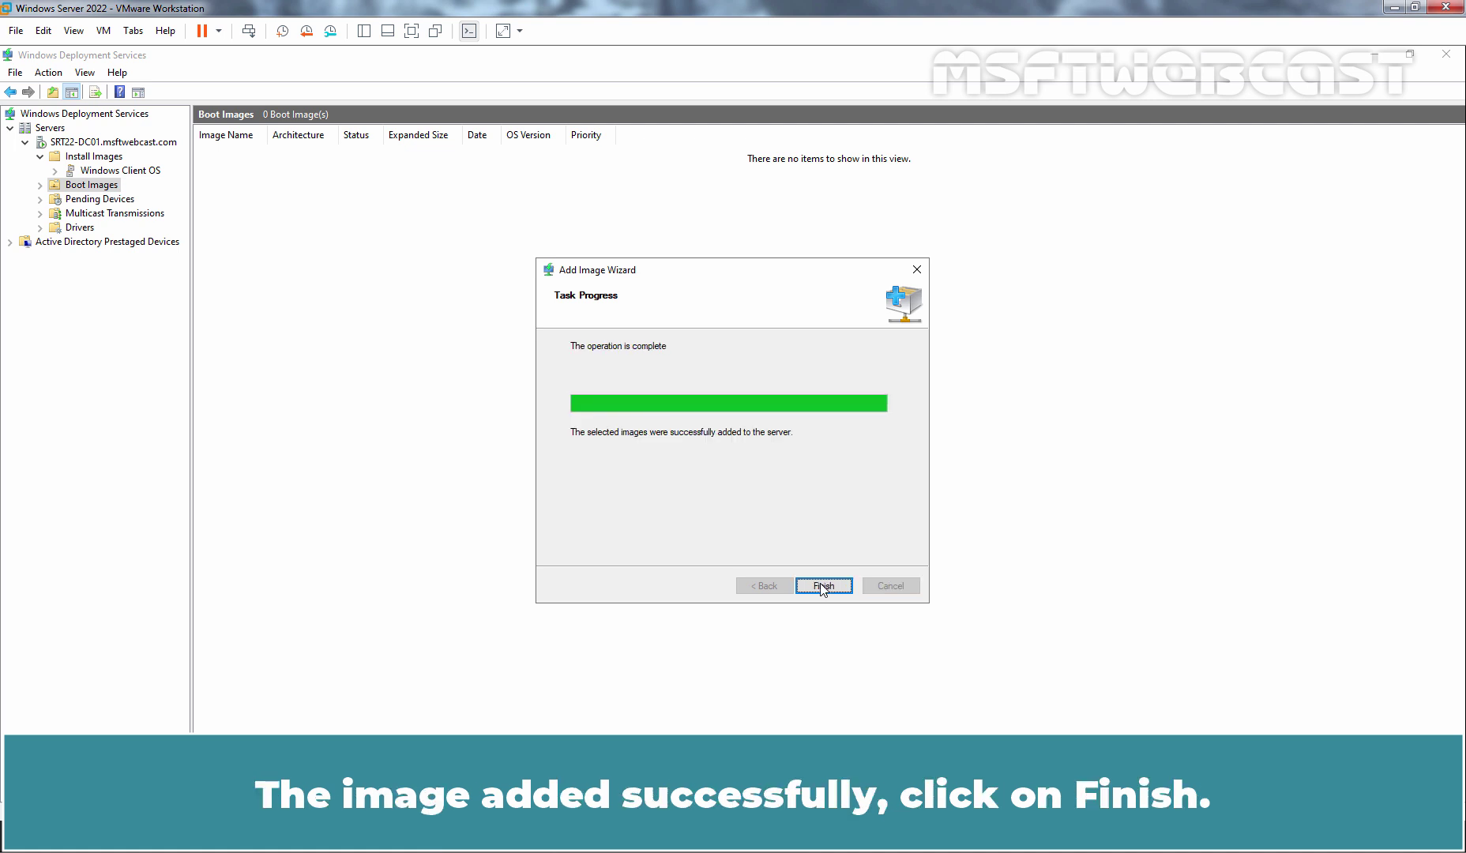
{"action": "left_click", "coordinate": [822, 587]}
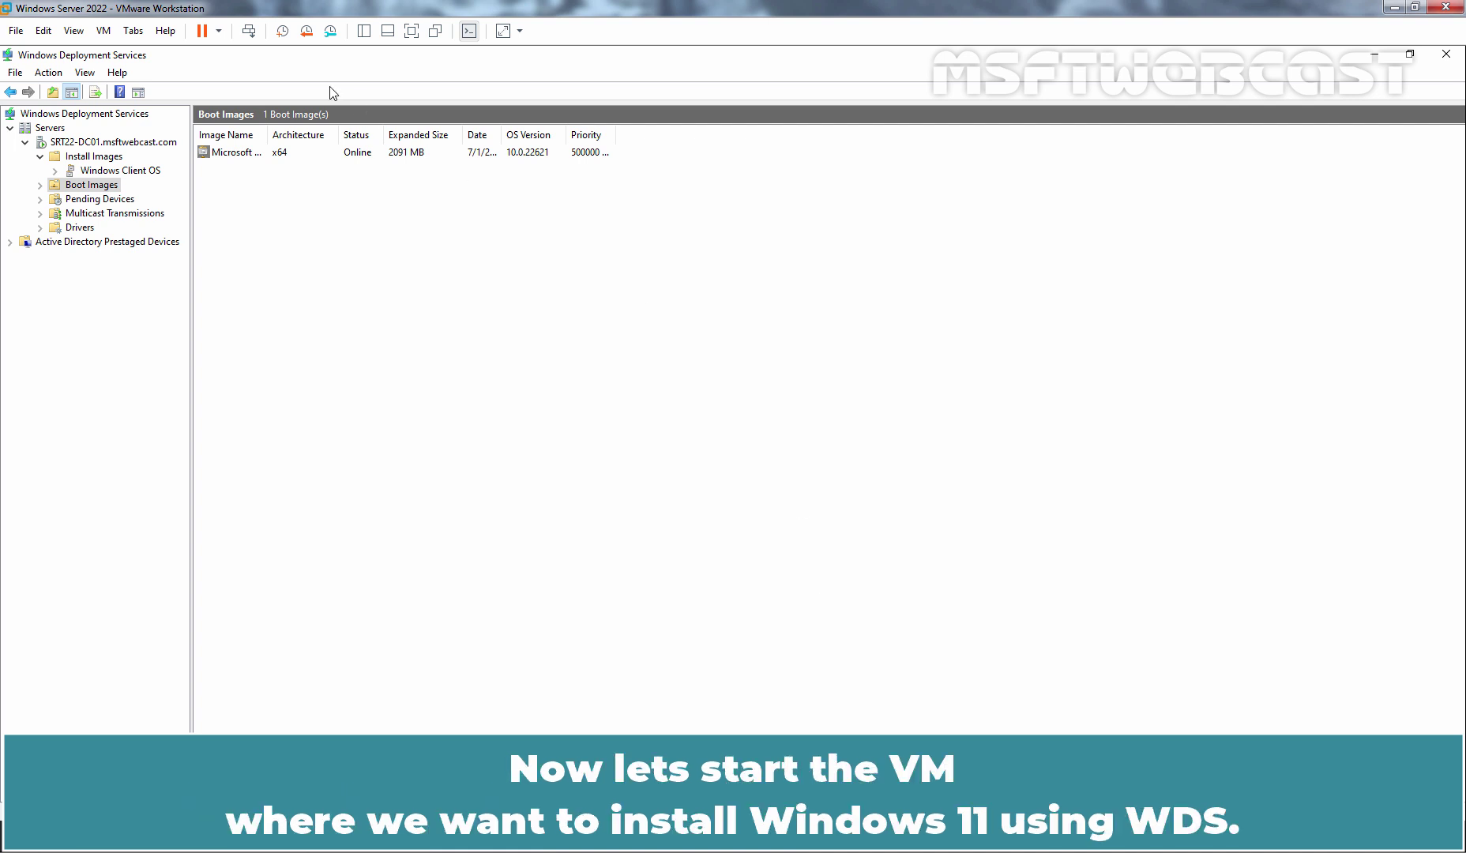
Switch to the Windows 11 VM tab and power it on, confirming the prompt.
{"action": "left_click", "coordinate": [133, 31]}
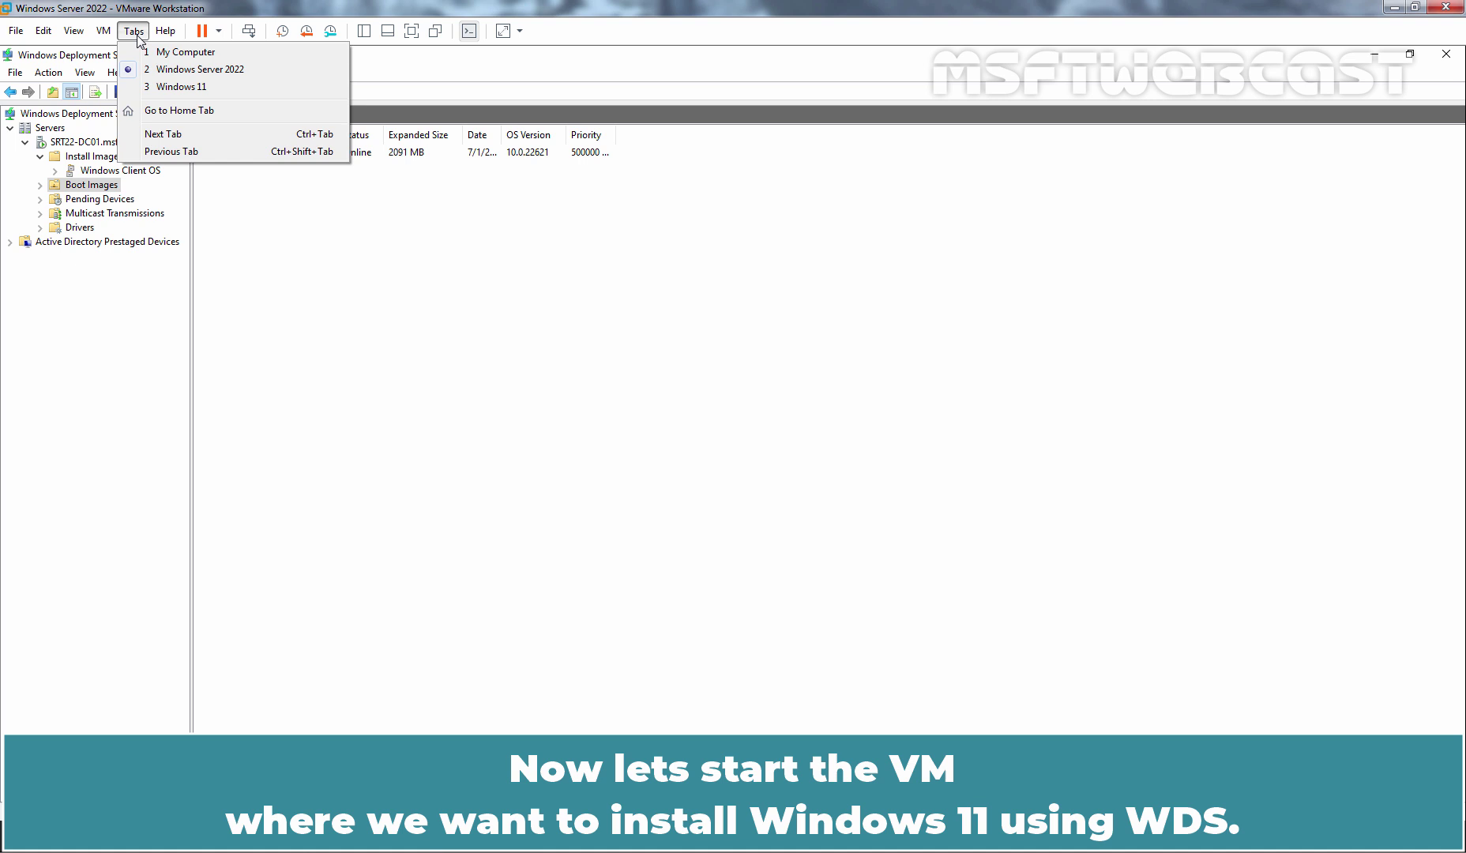
{"action": "left_click", "coordinate": [168, 87]}
{"action": "left_click", "coordinate": [79, 95]}
{"action": "left_click", "coordinate": [765, 463]}
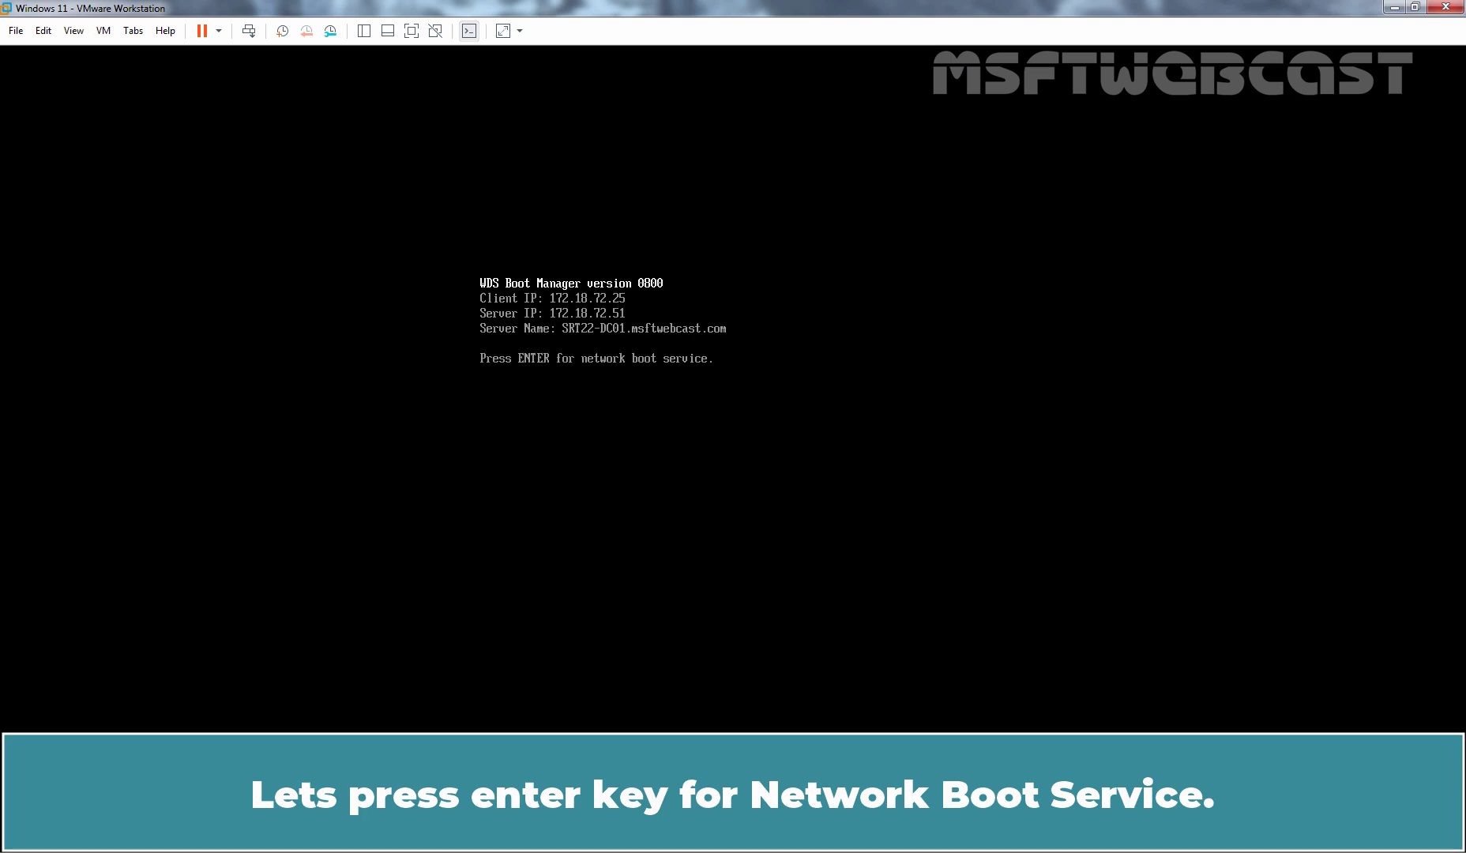
Accept the WDS Boot Manager's network boot prompt with Enter.
{"action": "key", "text": "Return"}
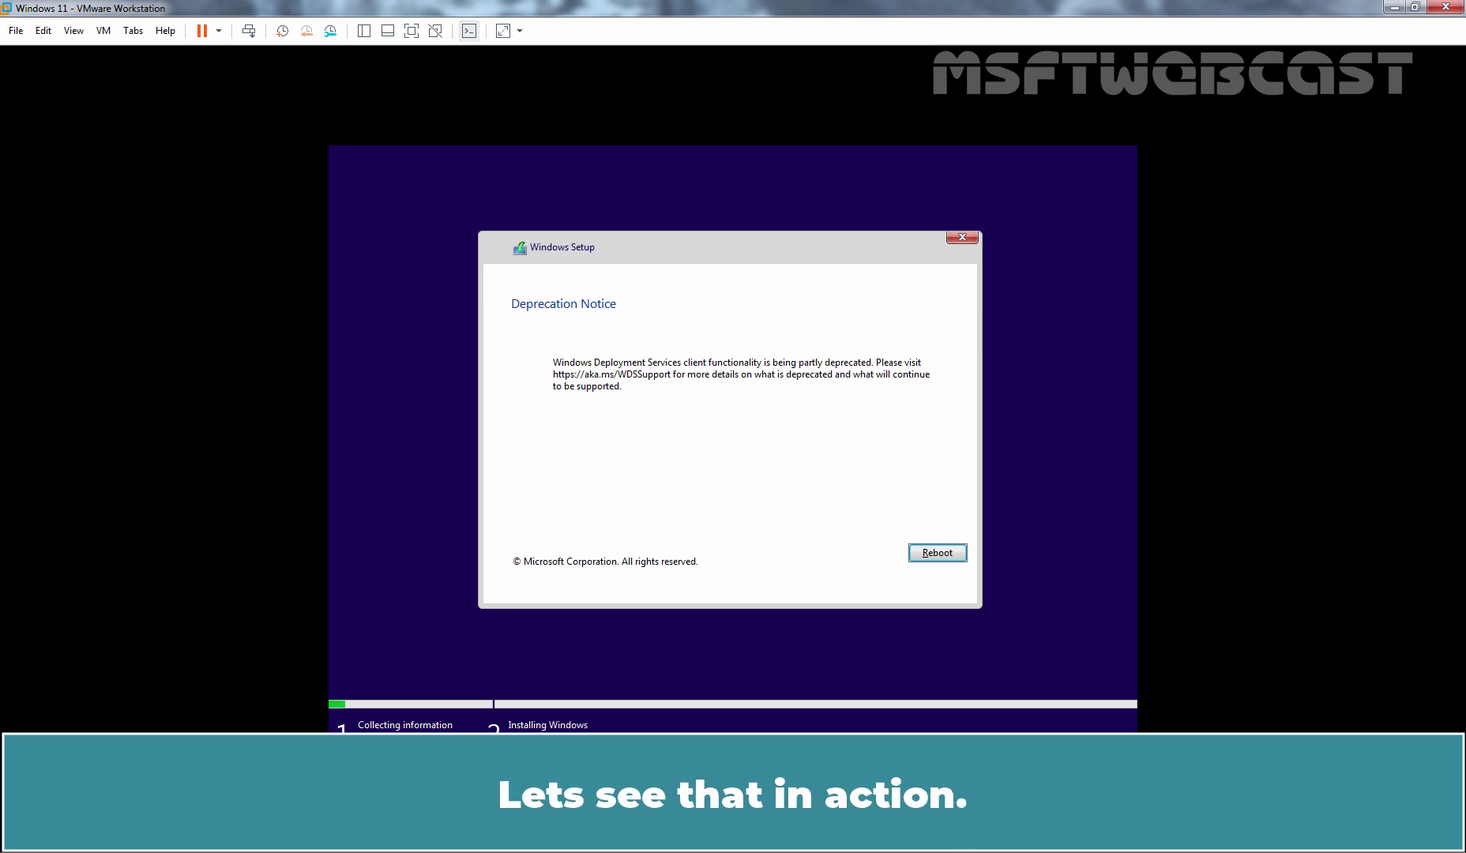
Switch to the Windows Server 2022 VM and load the Windows 10 19045 evaluation ISO into its DVD drive.
{"action": "left_click", "coordinate": [132, 33]}
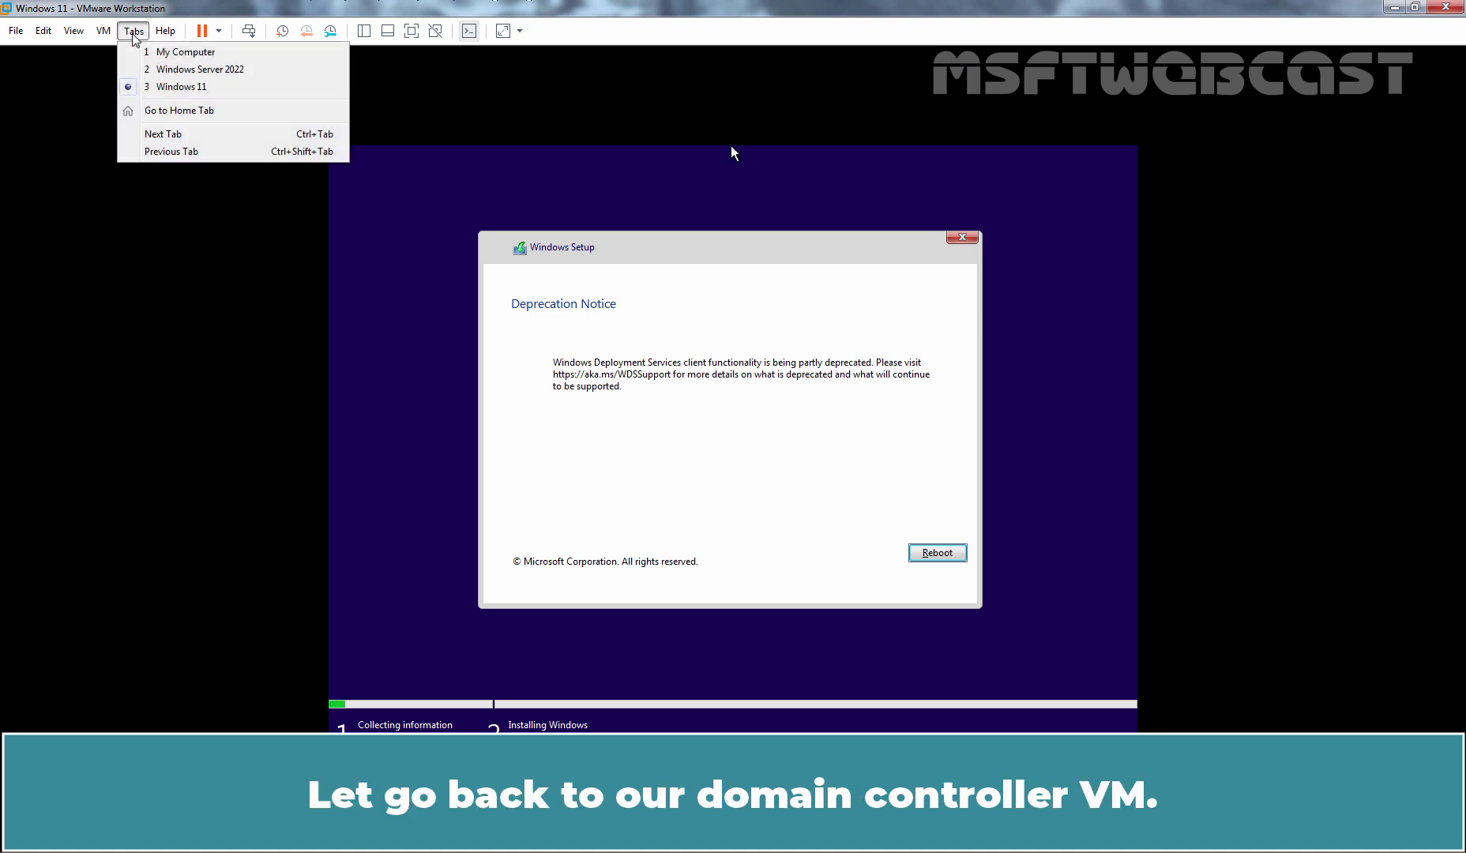
{"action": "left_click", "coordinate": [145, 73]}
{"action": "left_click", "coordinate": [103, 30]}
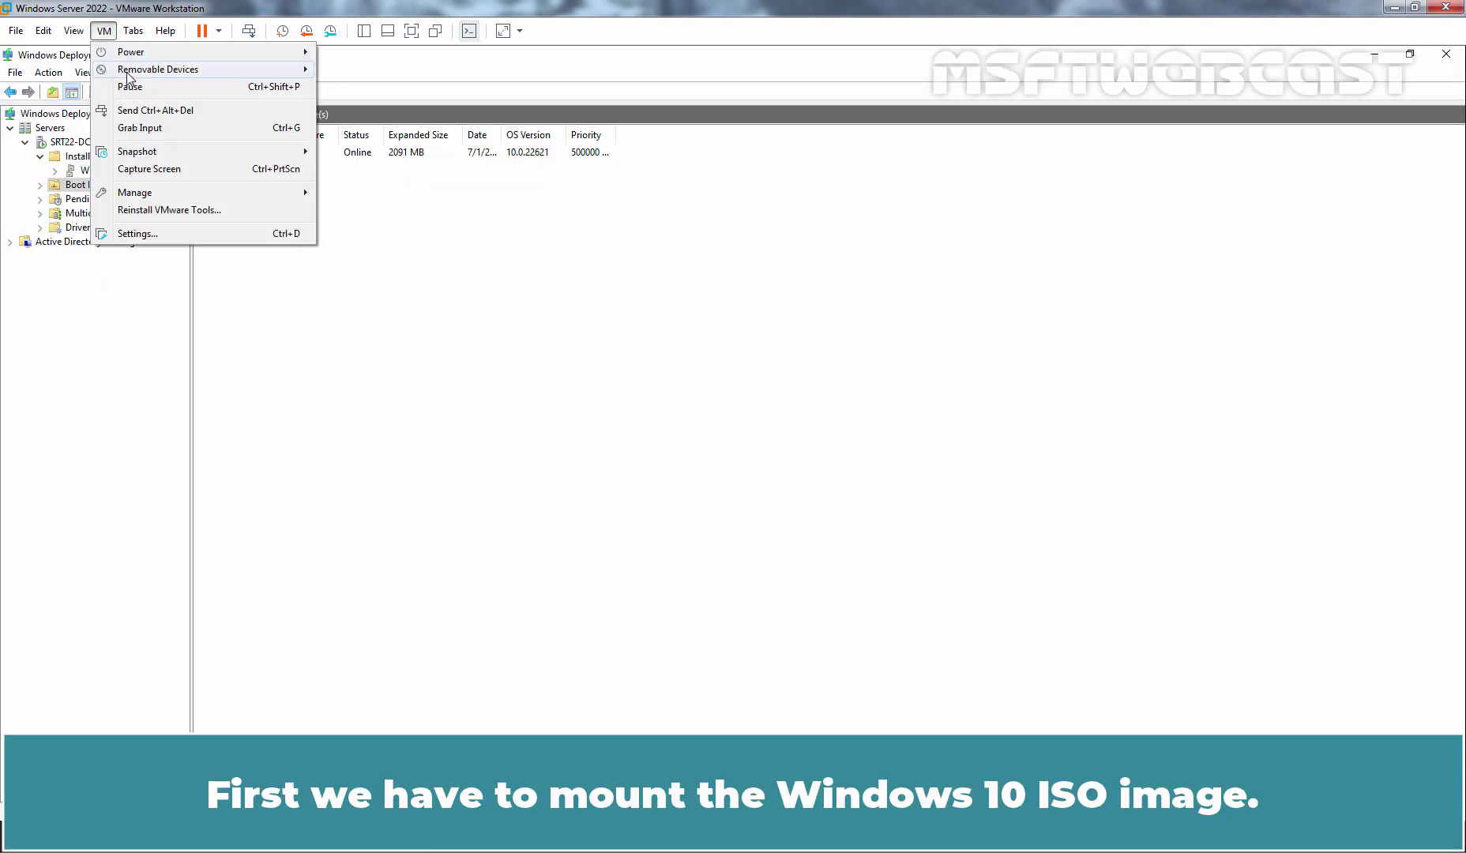
{"action": "mouse_move", "coordinate": [131, 76]}
{"action": "mouse_move", "coordinate": [399, 72]}
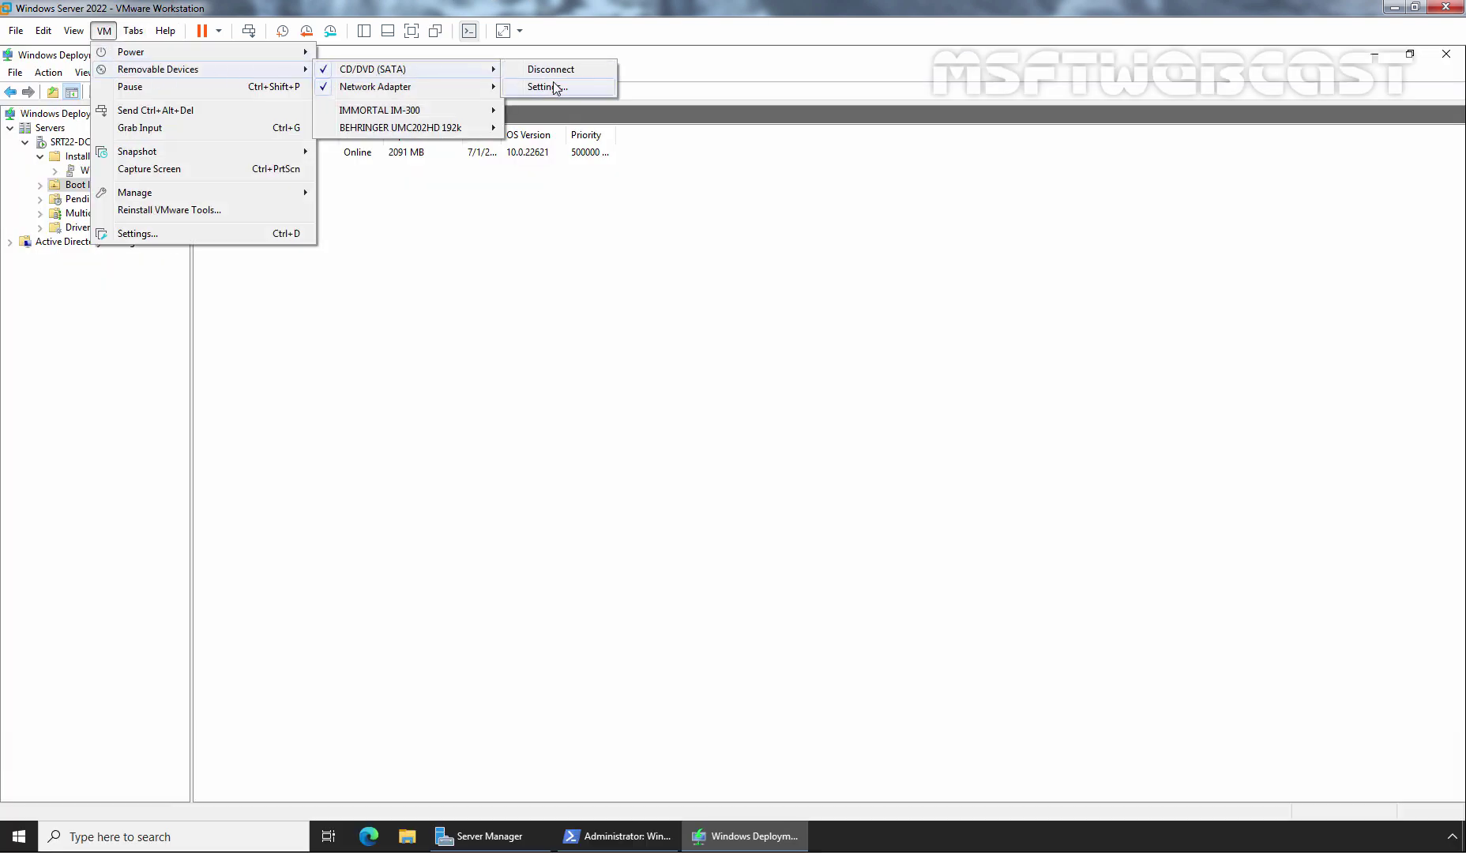
{"action": "left_click", "coordinate": [555, 87]}
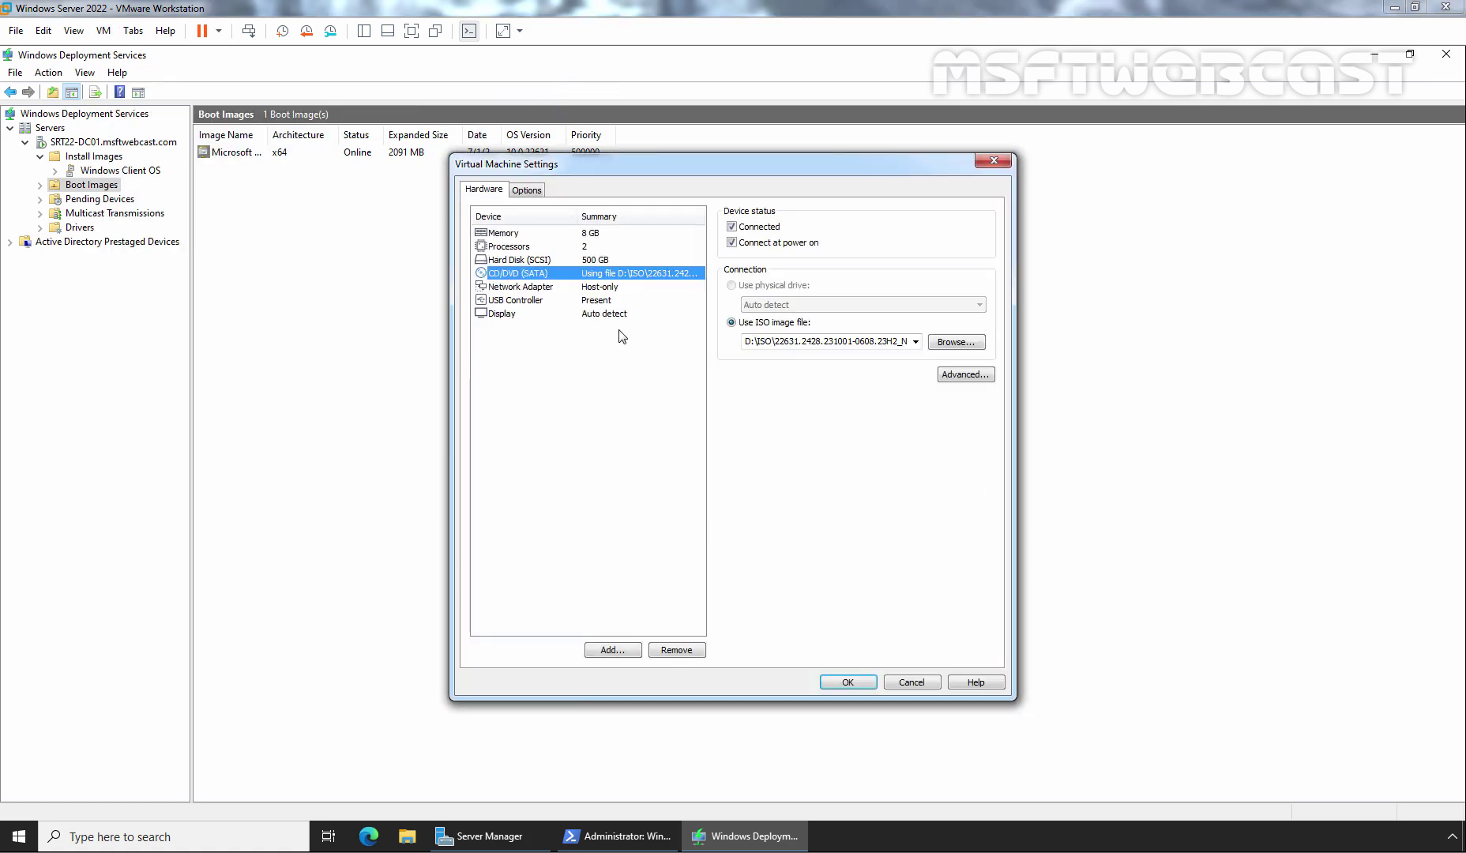
{"action": "left_click", "coordinate": [956, 342]}
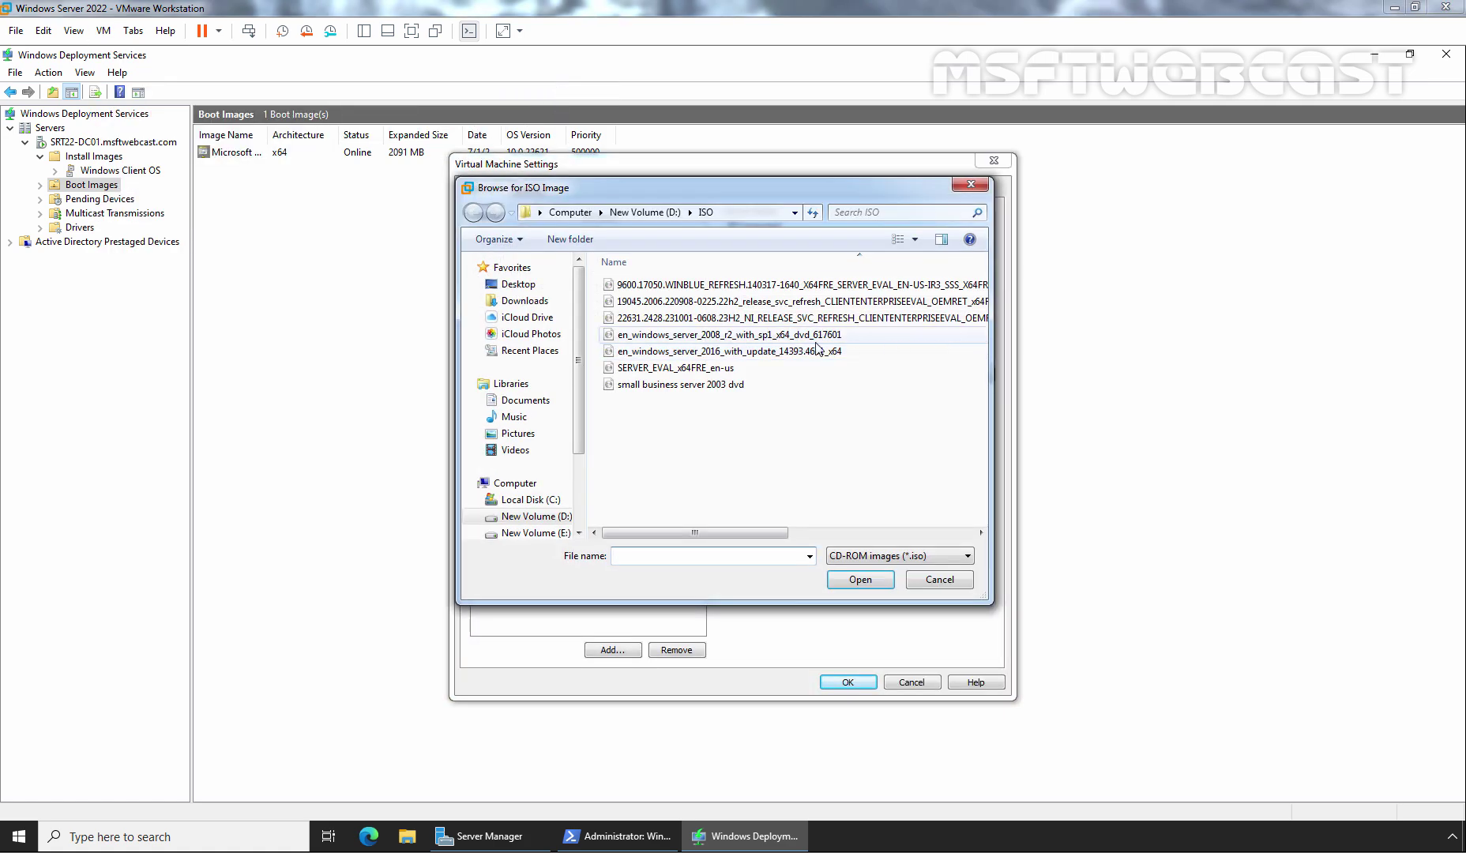
{"action": "left_click", "coordinate": [649, 305]}
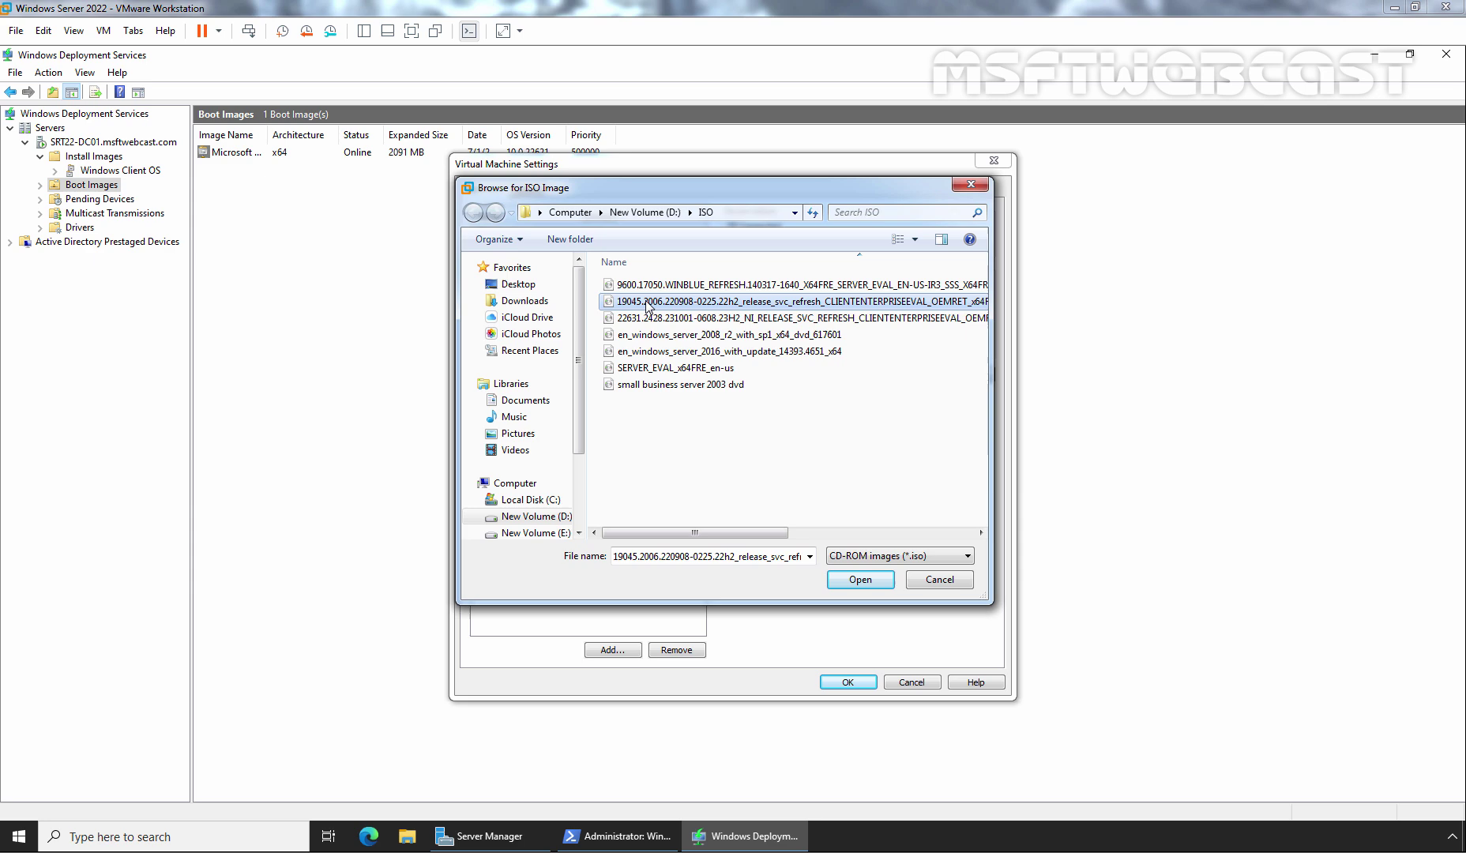
{"action": "left_click", "coordinate": [858, 582]}
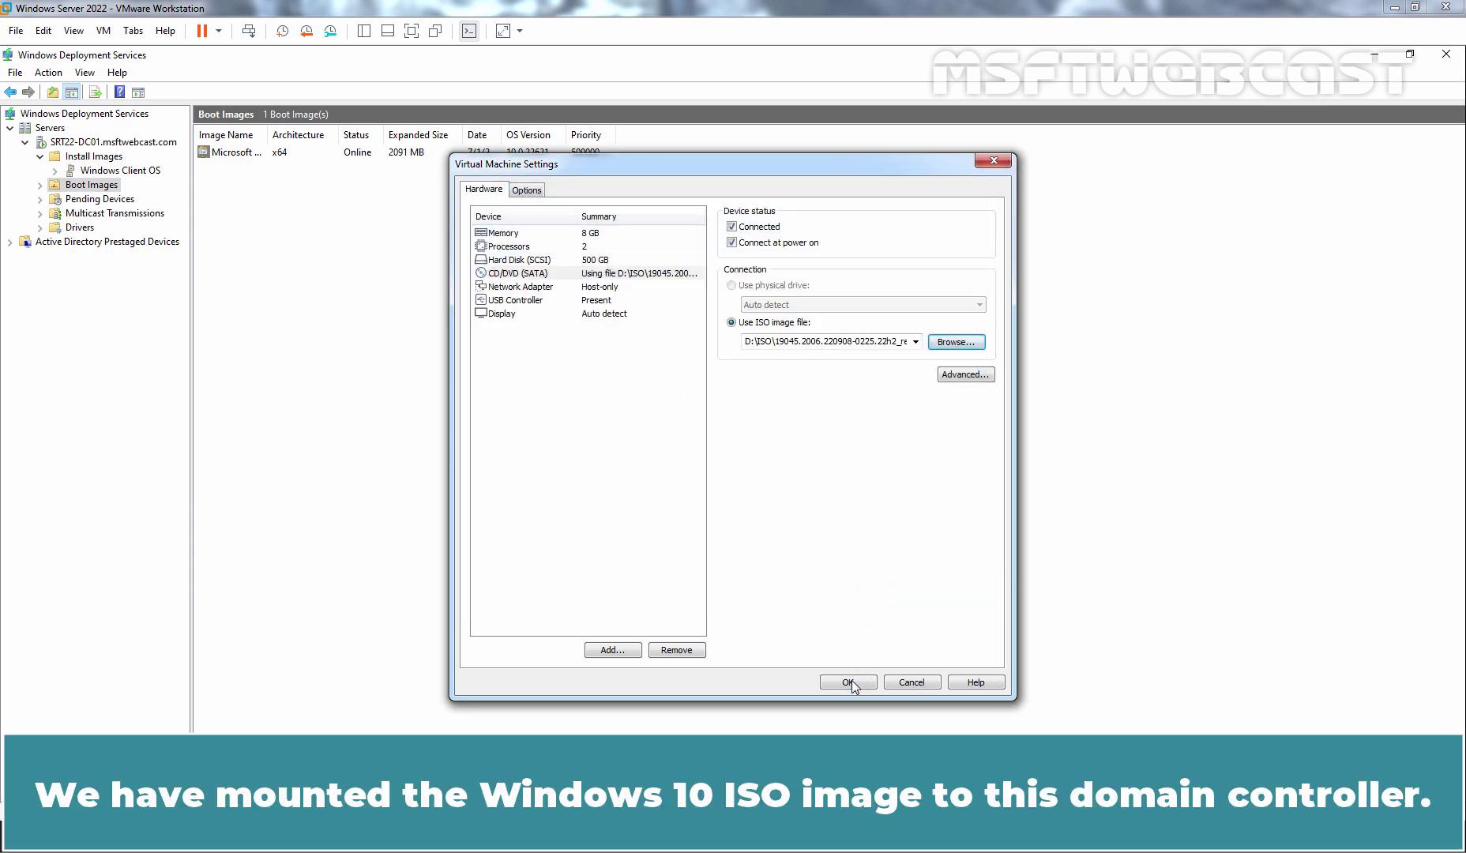
{"action": "left_click", "coordinate": [848, 683]}
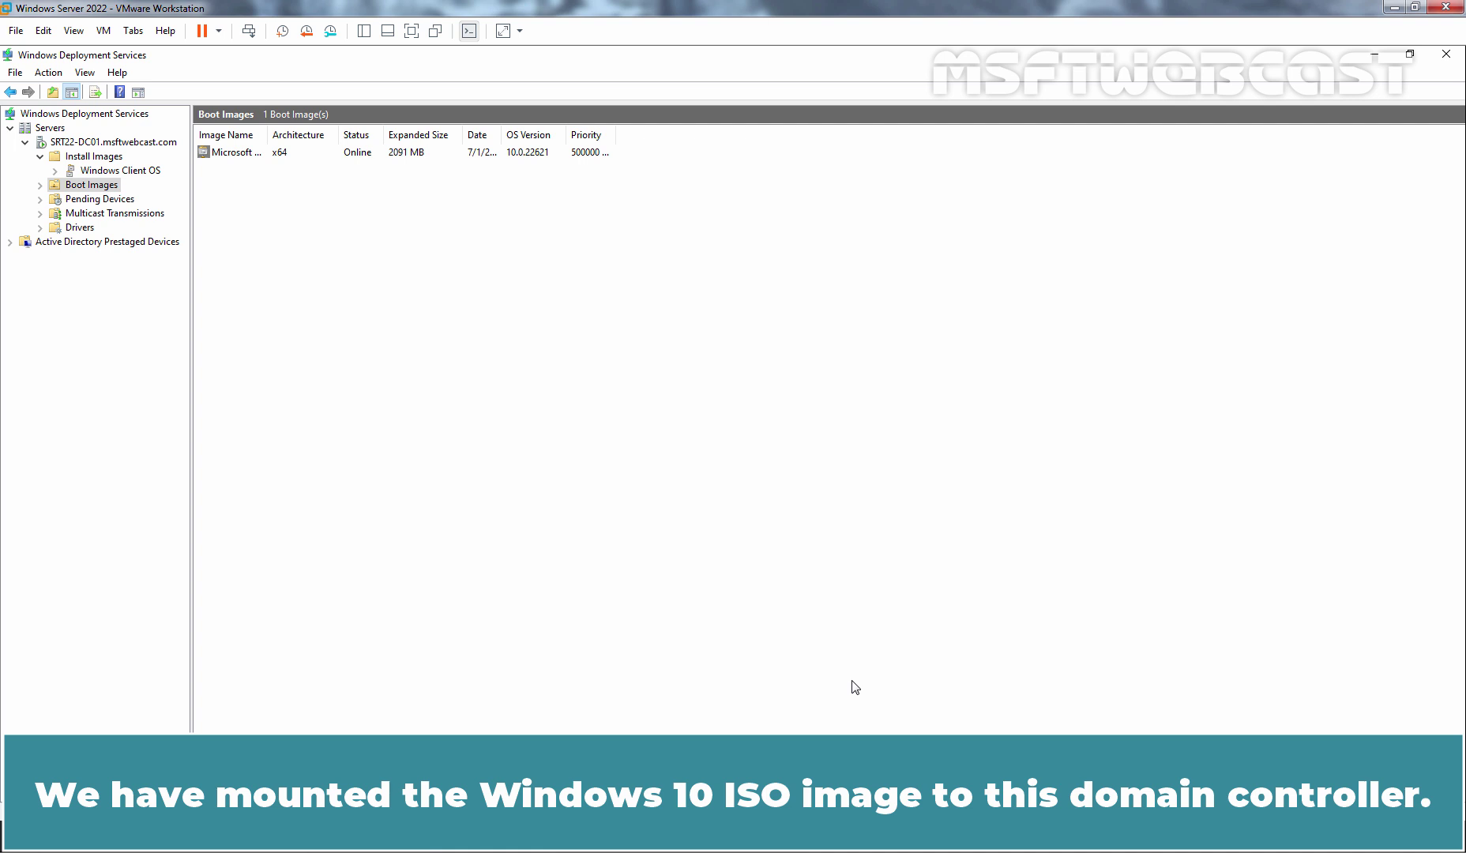
Start adding a boot image to Boot Images using D:\sources\boot.wim as the image file.
{"action": "right_click", "coordinate": [110, 189]}
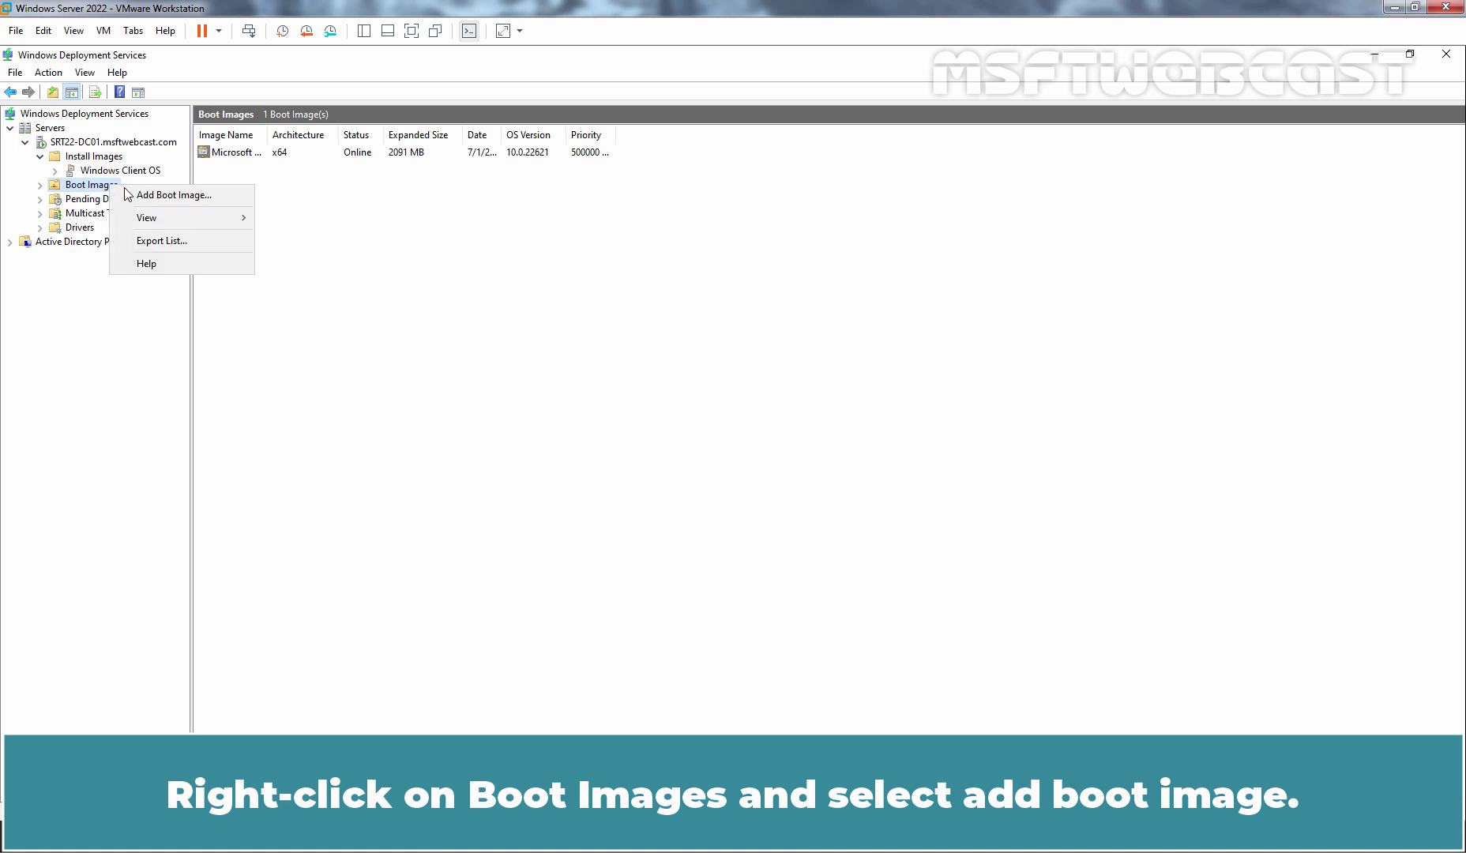
{"action": "left_click", "coordinate": [174, 195]}
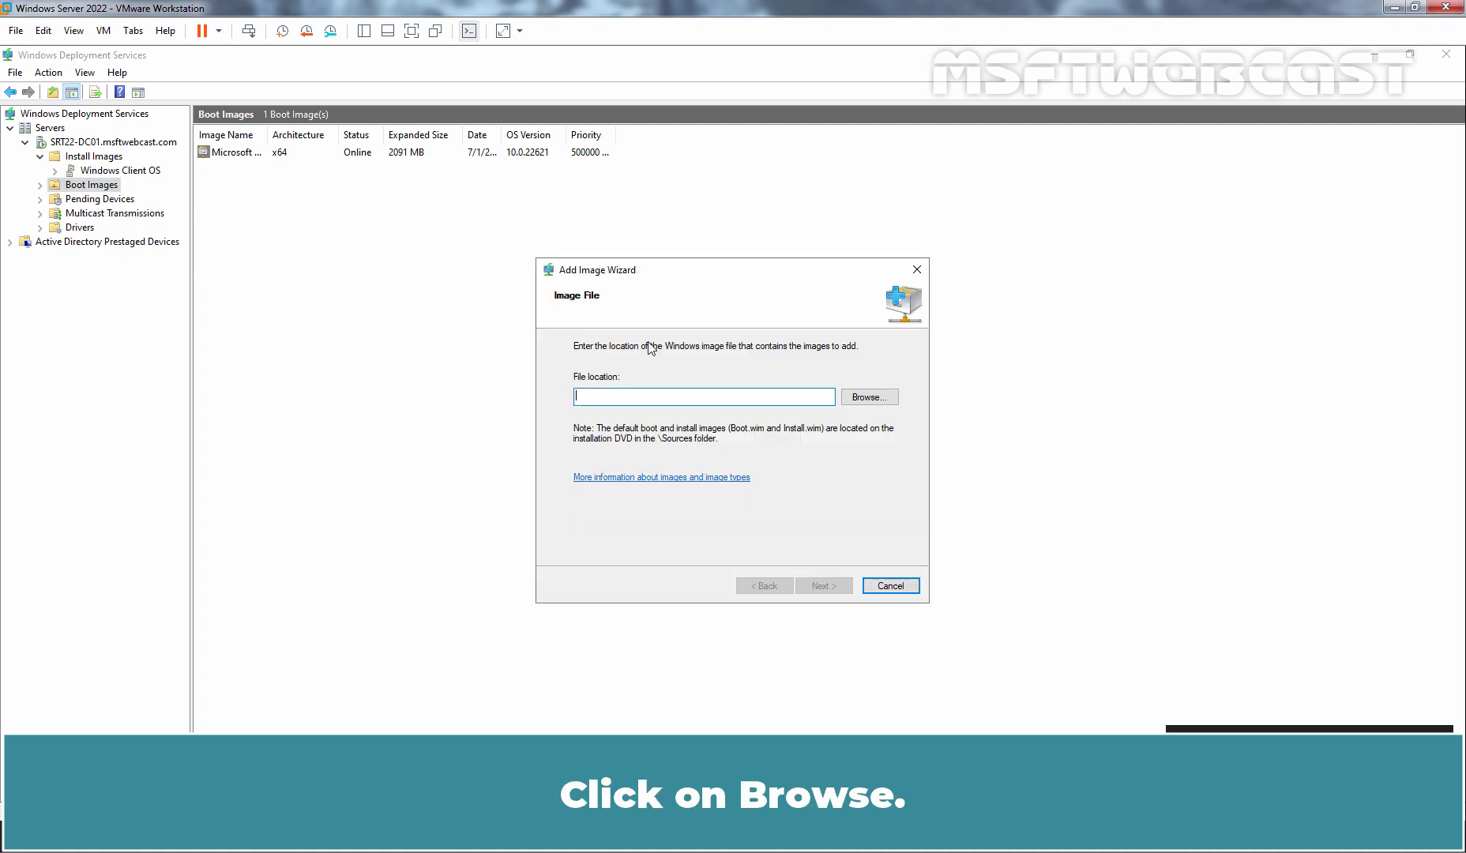
{"action": "left_click", "coordinate": [866, 398]}
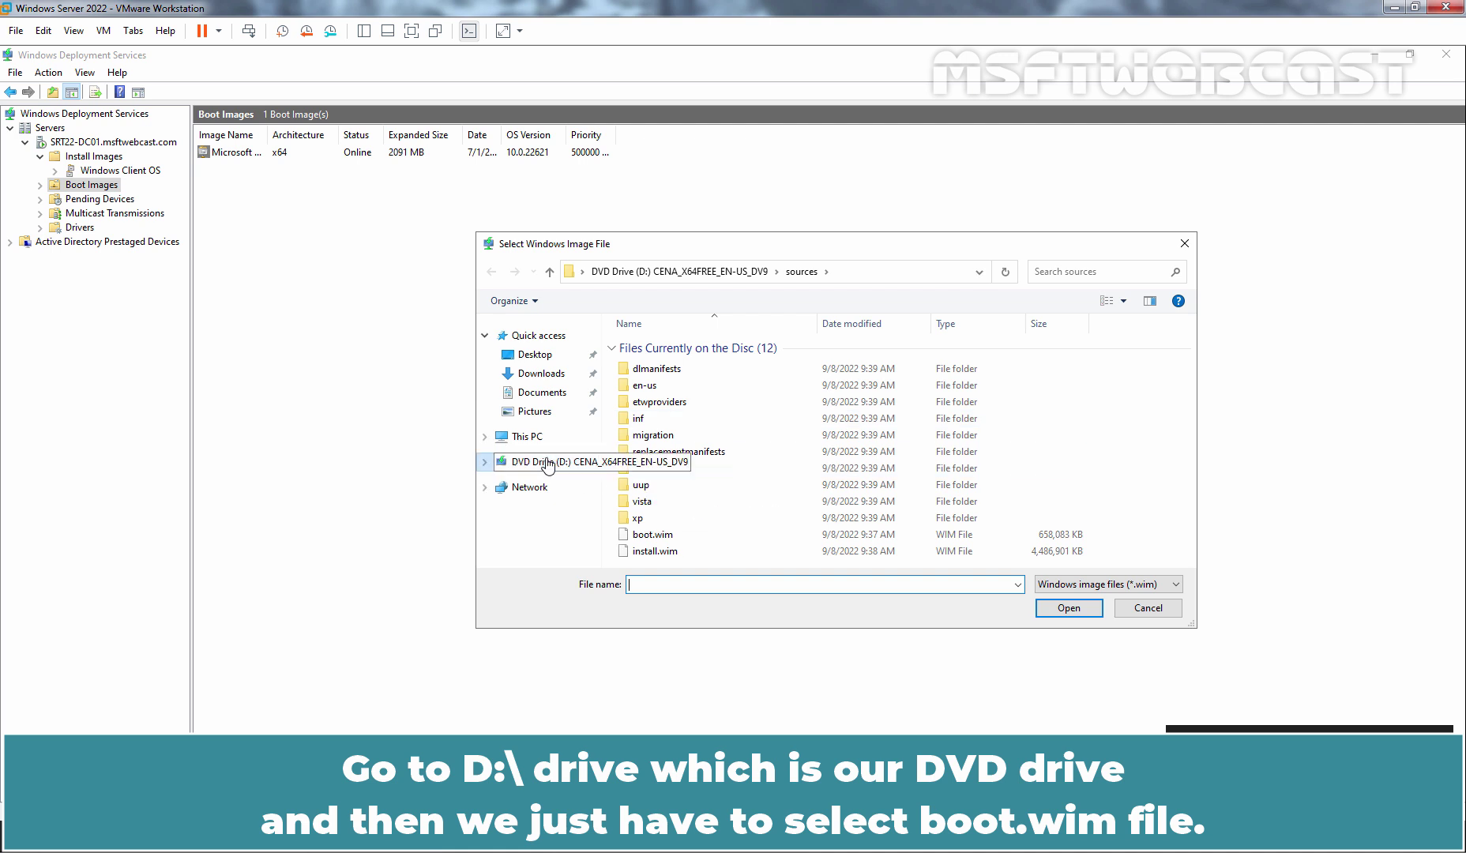
{"action": "left_click", "coordinate": [638, 537]}
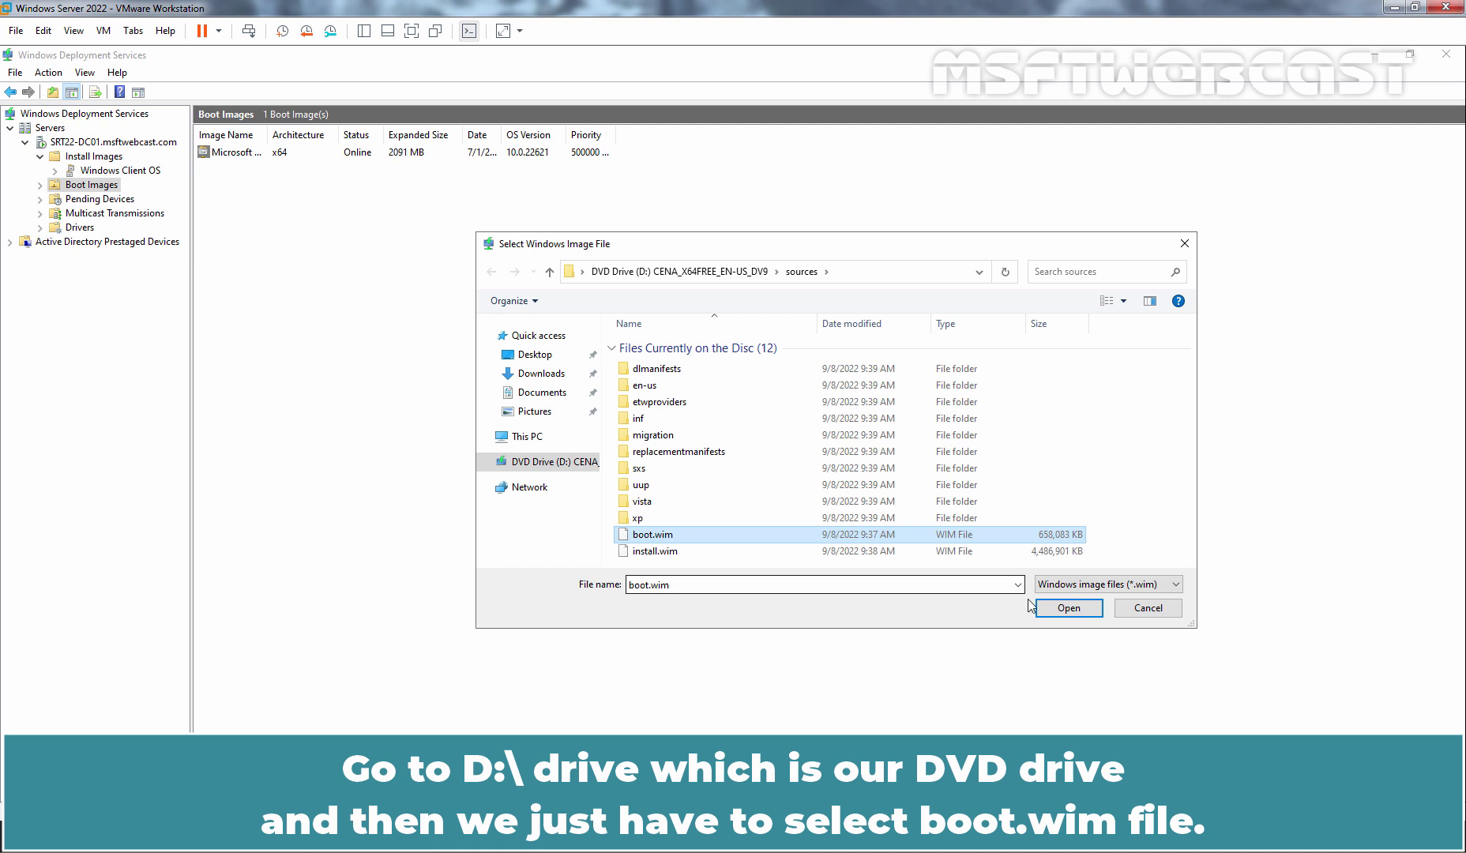
{"action": "left_click", "coordinate": [1059, 617]}
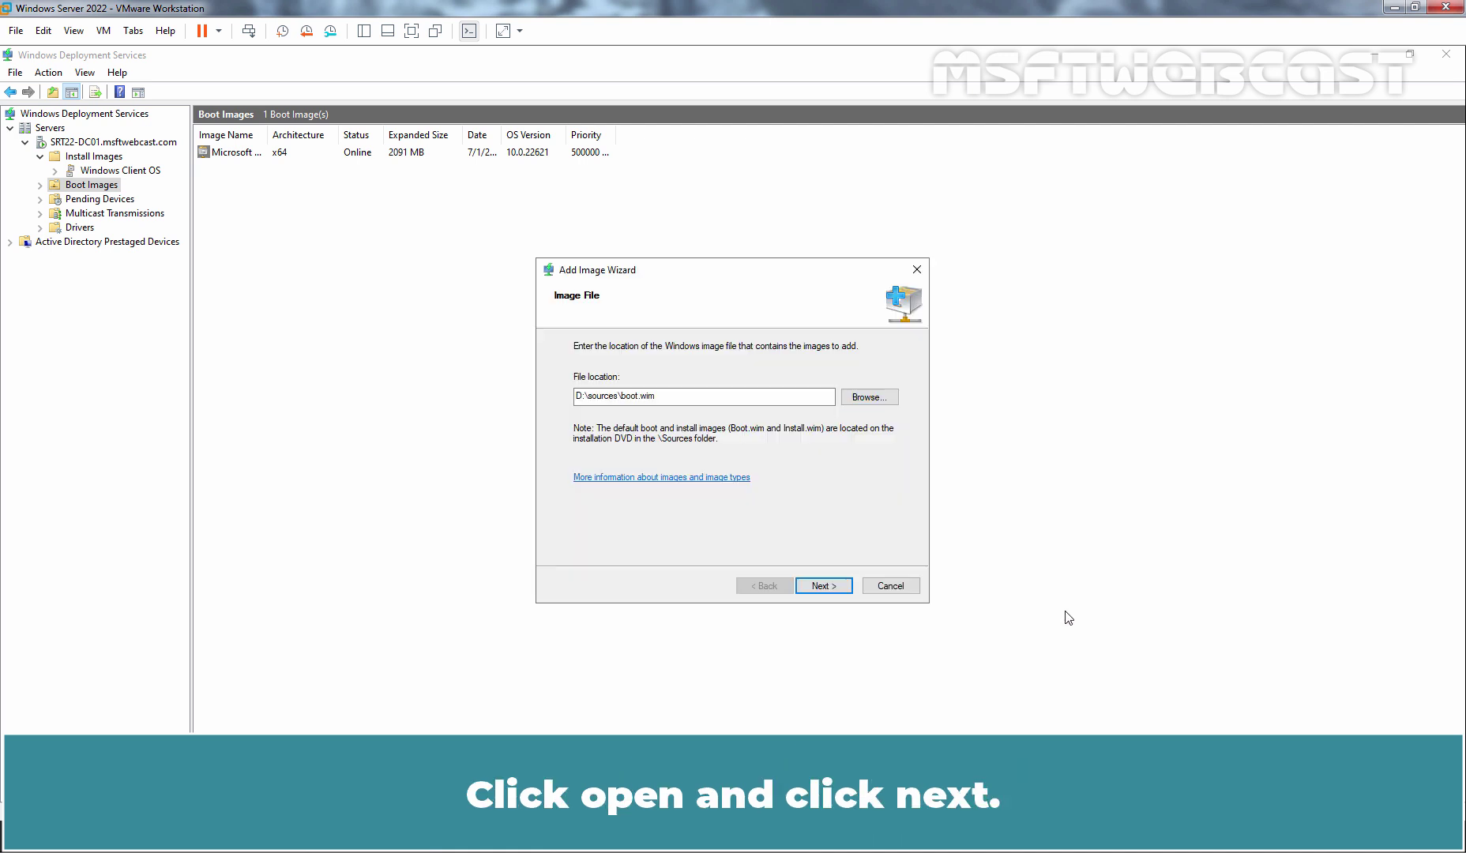
{"action": "left_click", "coordinate": [824, 587]}
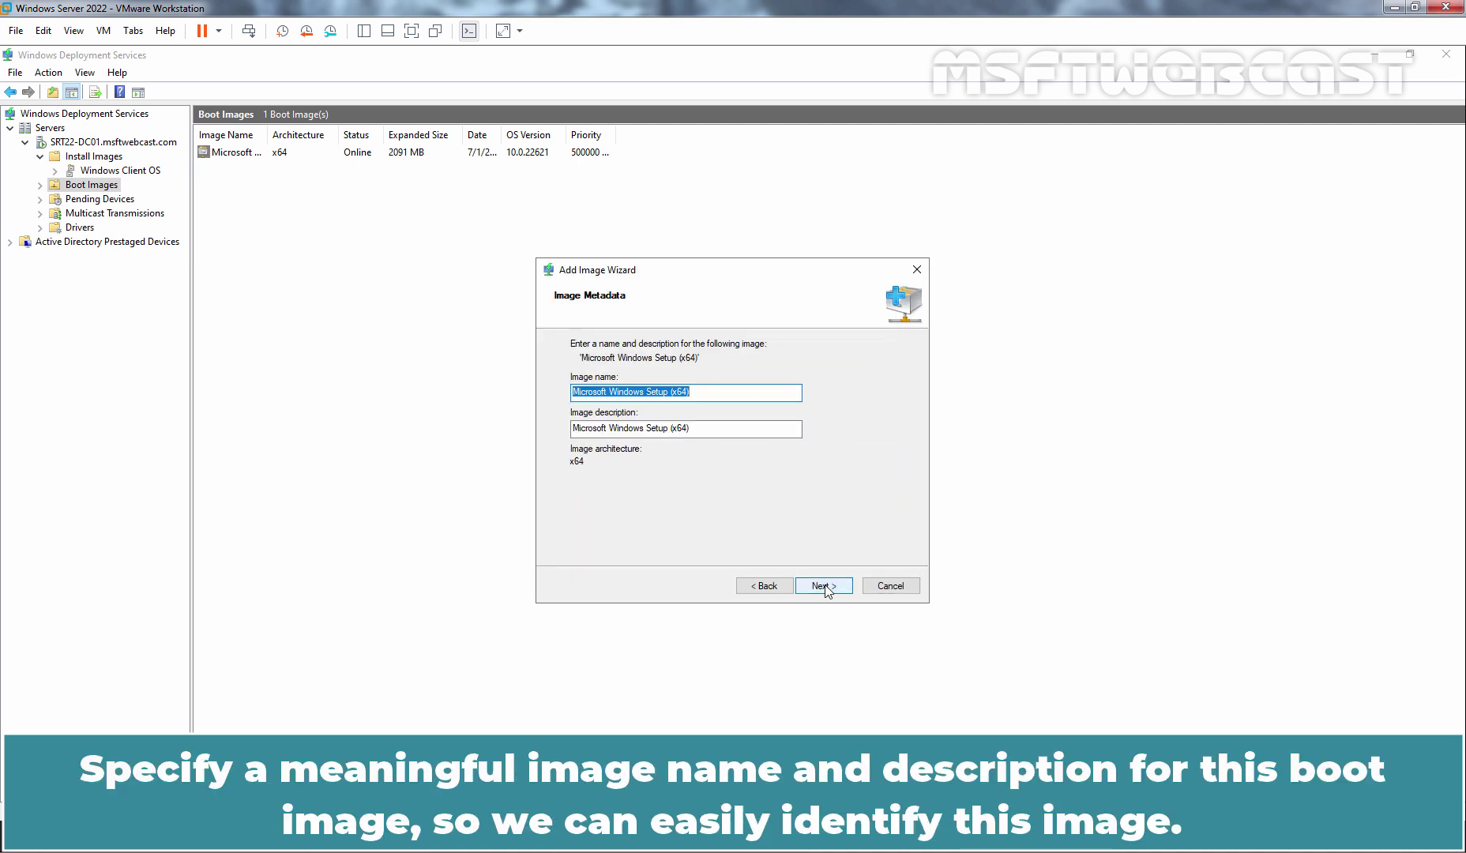
Name the image Microsoft Windows 10 Setup (x64), reuse it as the description, and finish adding it.
{"action": "key", "text": "Home"}
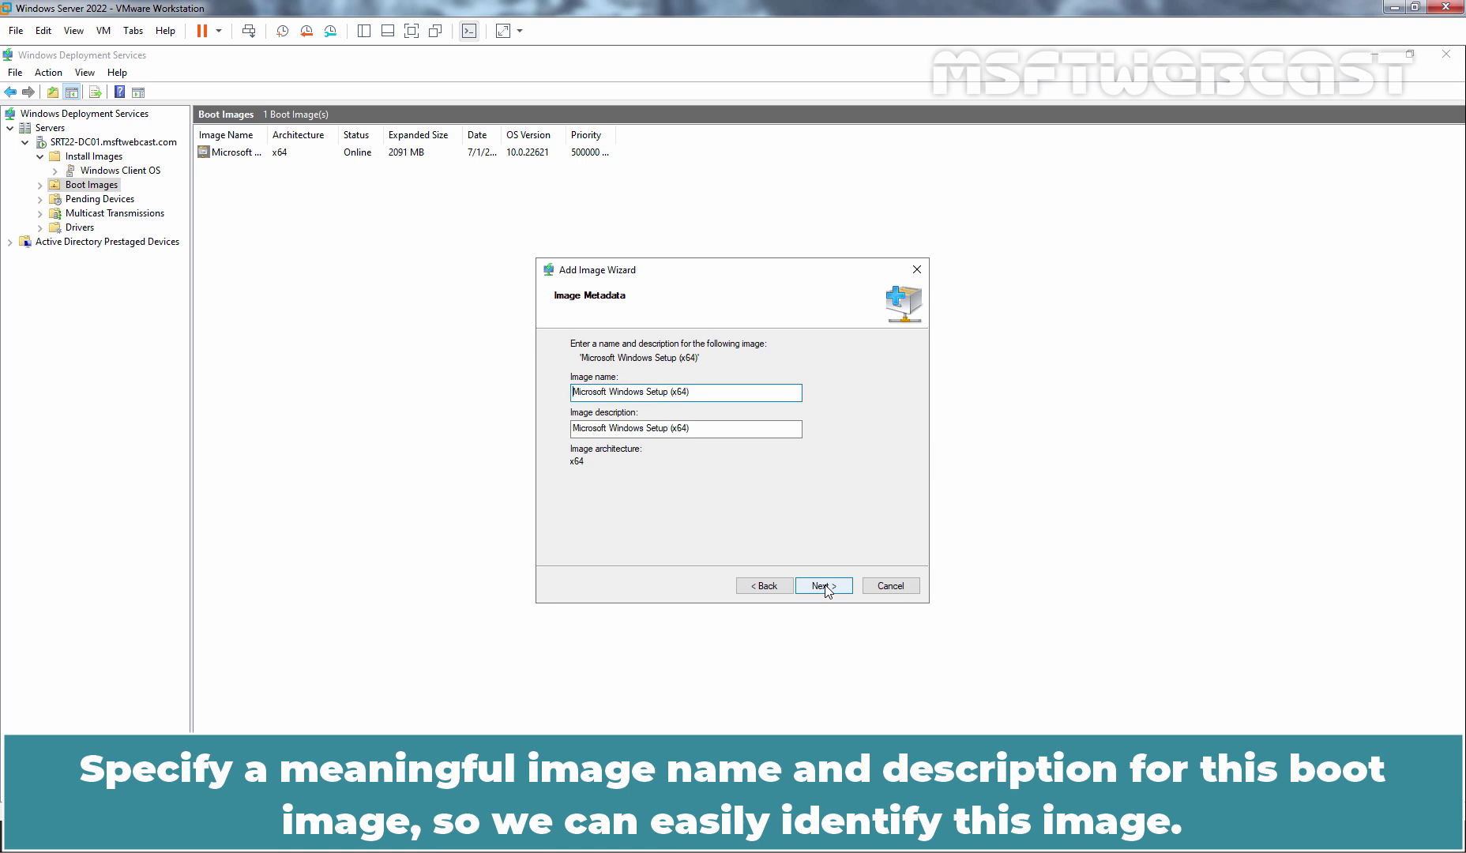
{"action": "type", "text": "10"}
{"action": "key", "text": "ctrl+a"}
{"action": "key", "text": "ctrl+c"}
{"action": "key", "text": "Tab"}
{"action": "key", "text": "ctrl+v"}
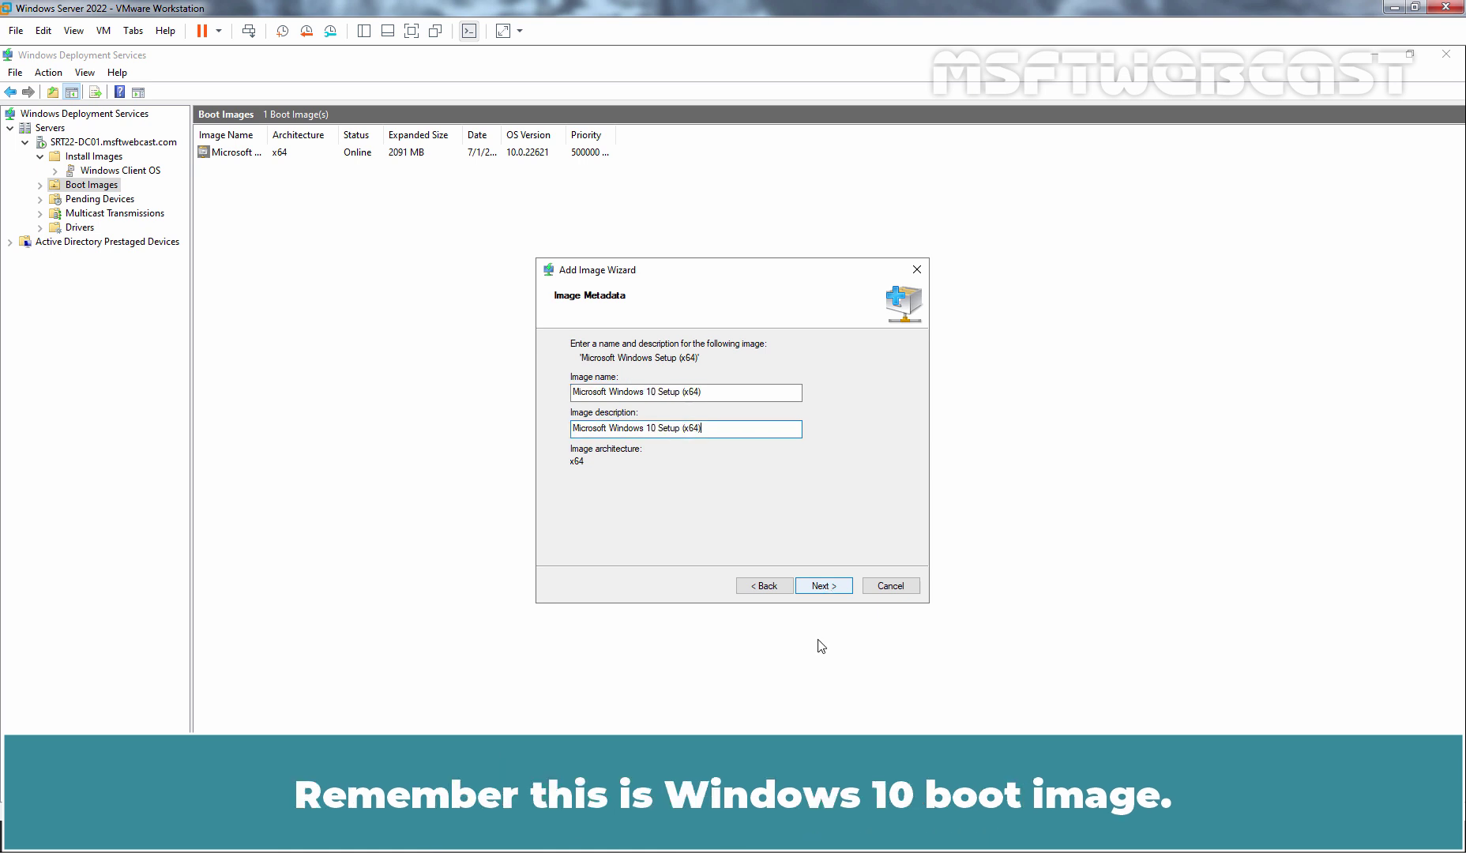
{"action": "left_click", "coordinate": [820, 587]}
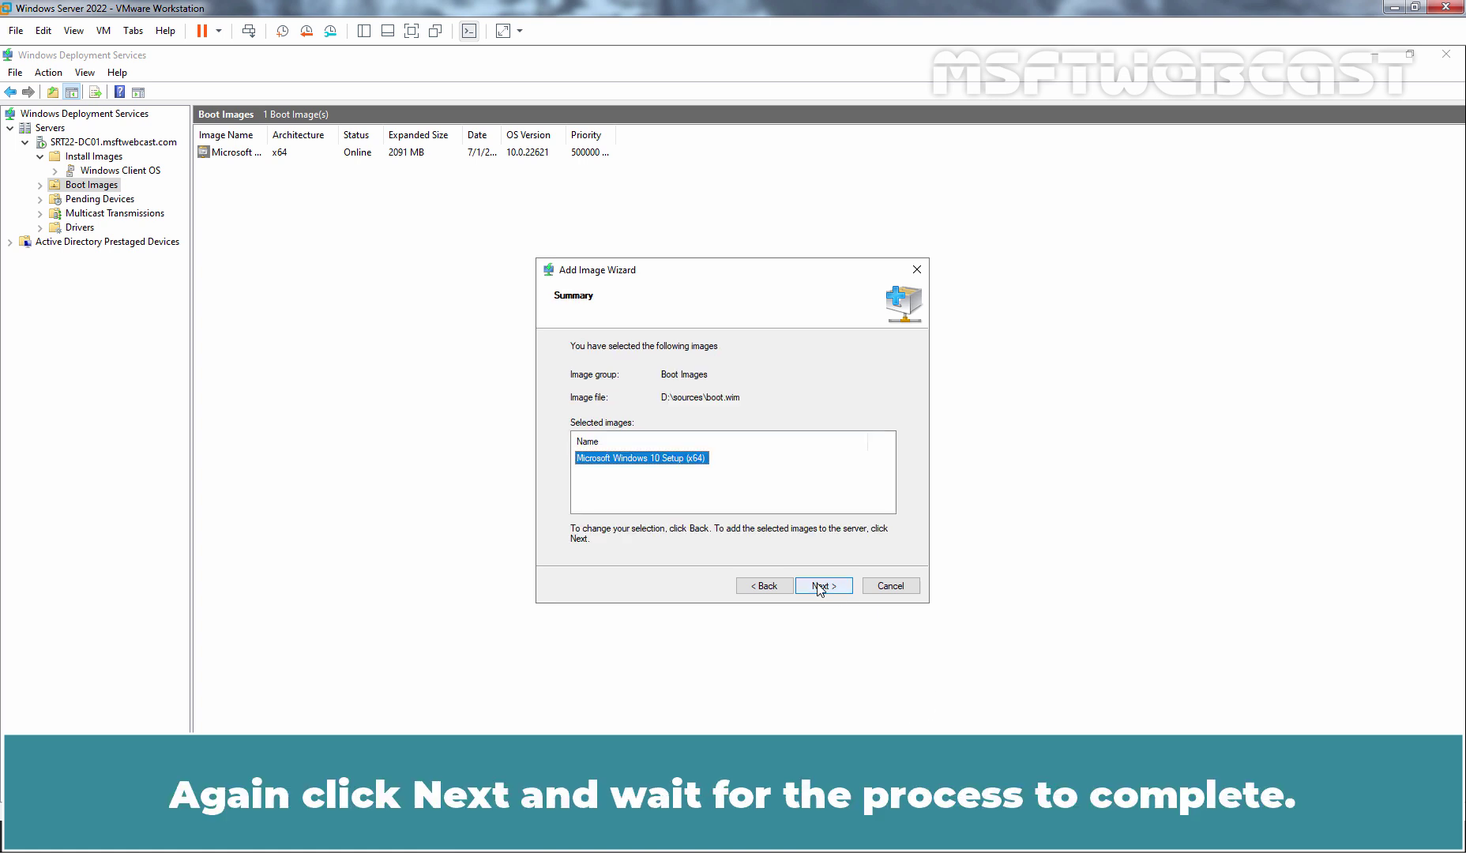
{"action": "left_click", "coordinate": [820, 587]}
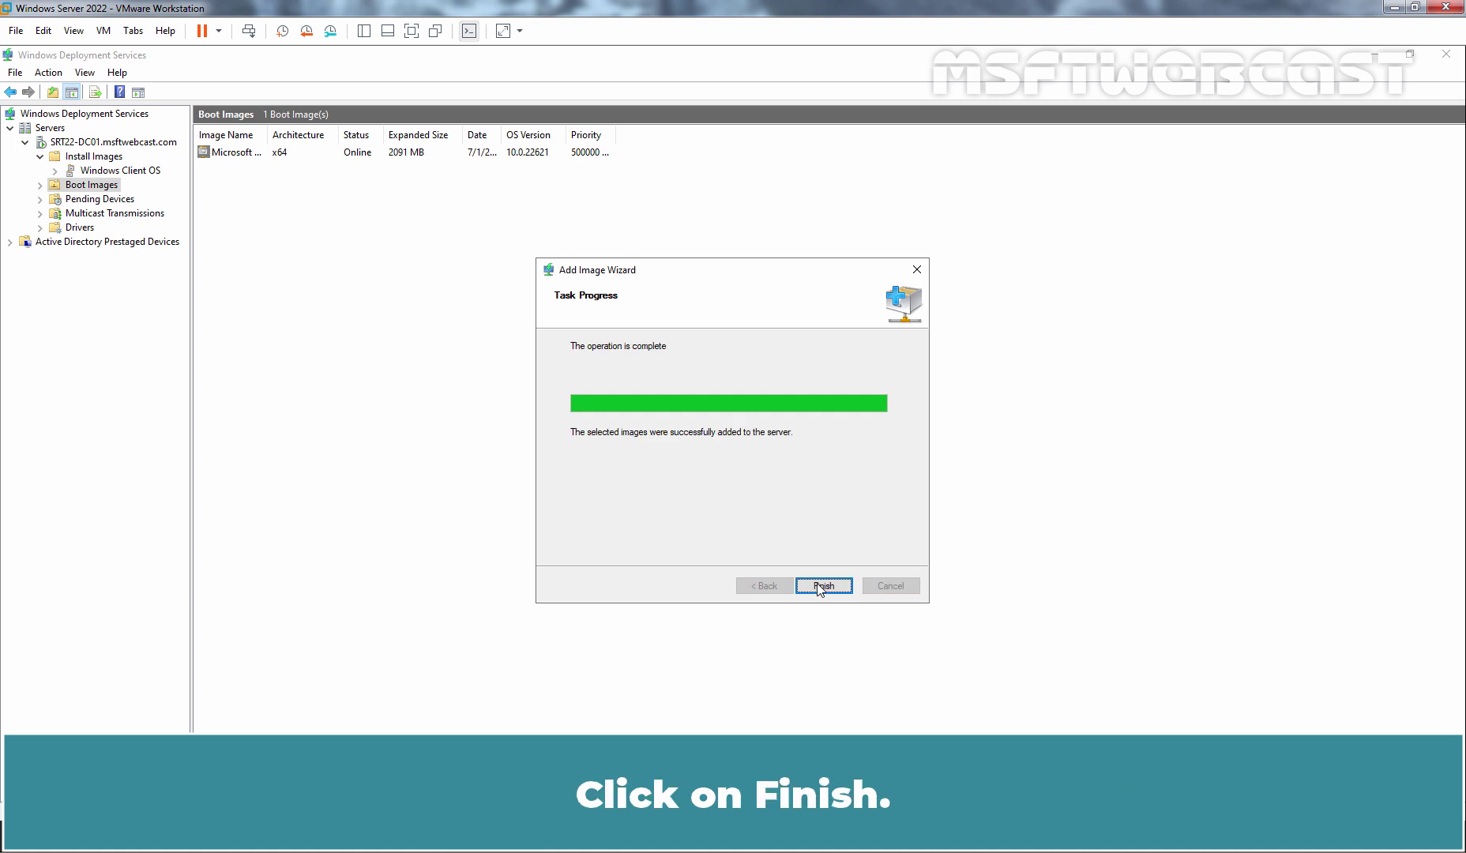
{"action": "left_click", "coordinate": [823, 586]}
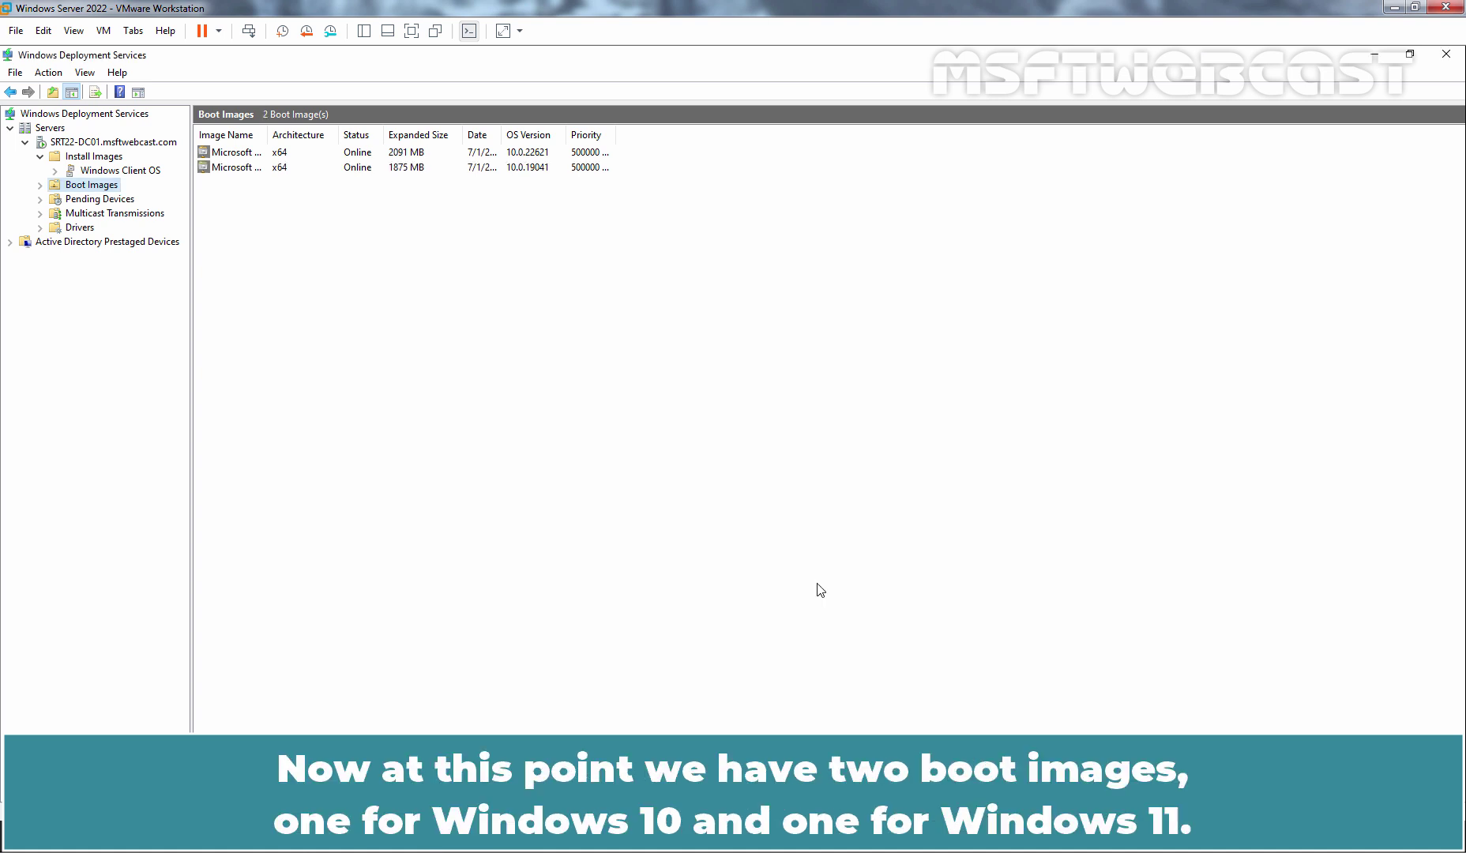
{"action": "double_click", "coordinate": [267, 134]}
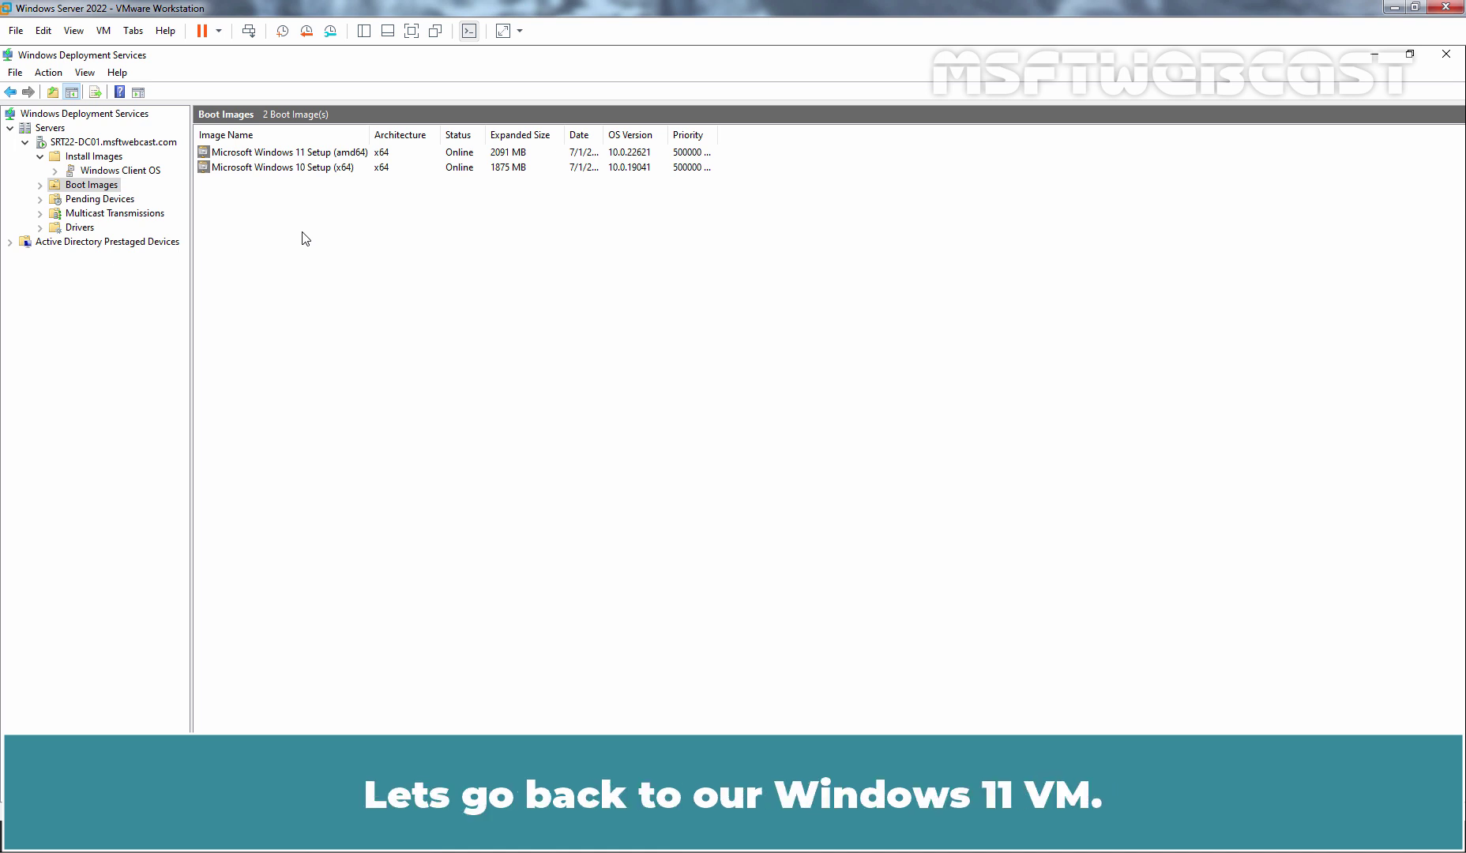
Reboot the Windows 11 VM, network-boot it, and pick Microsoft Windows 10 Setup (x64).
{"action": "left_click", "coordinate": [133, 30]}
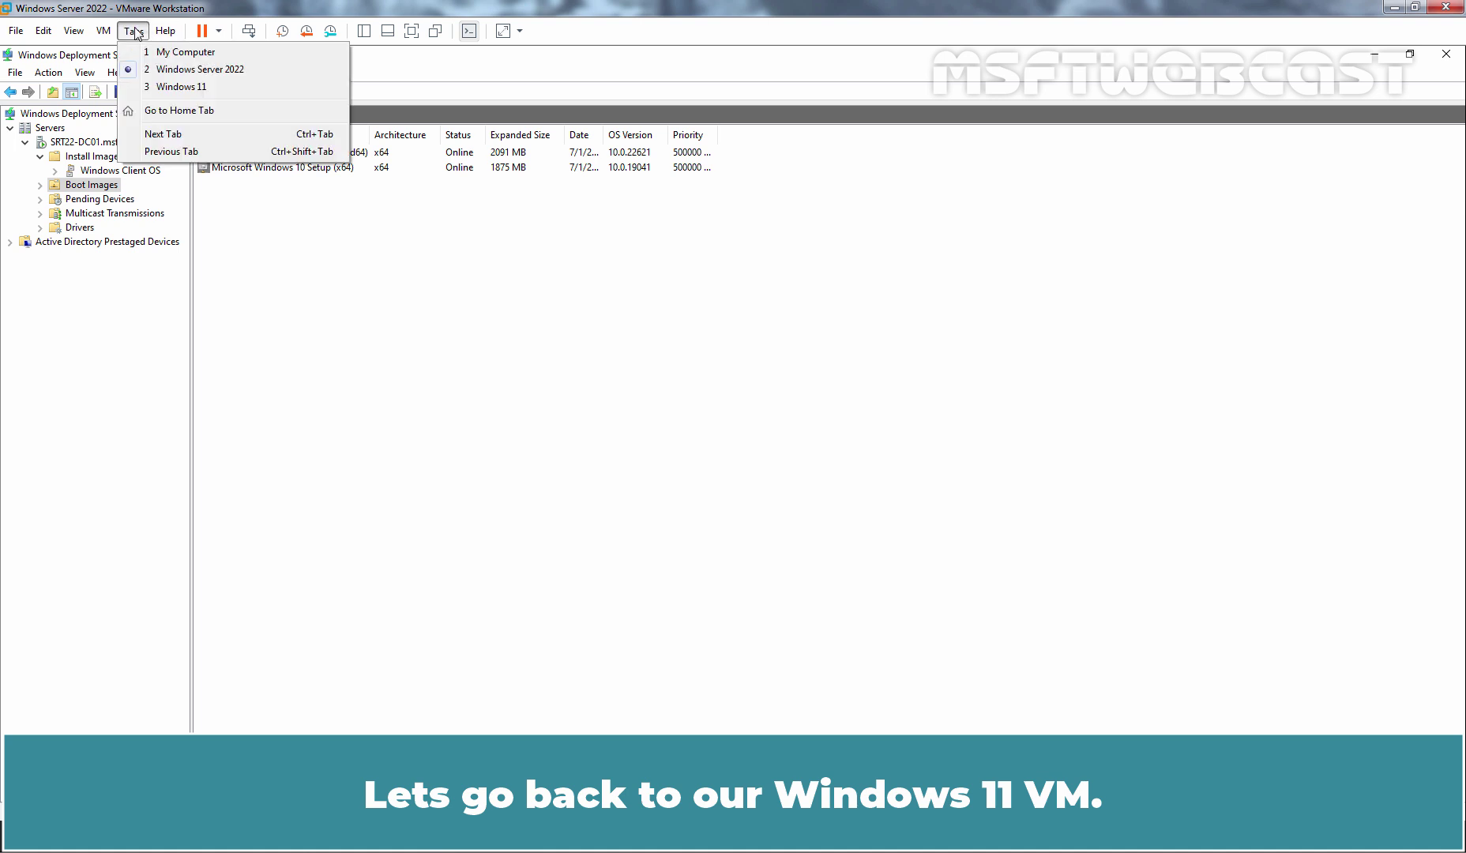
{"action": "left_click", "coordinate": [155, 89]}
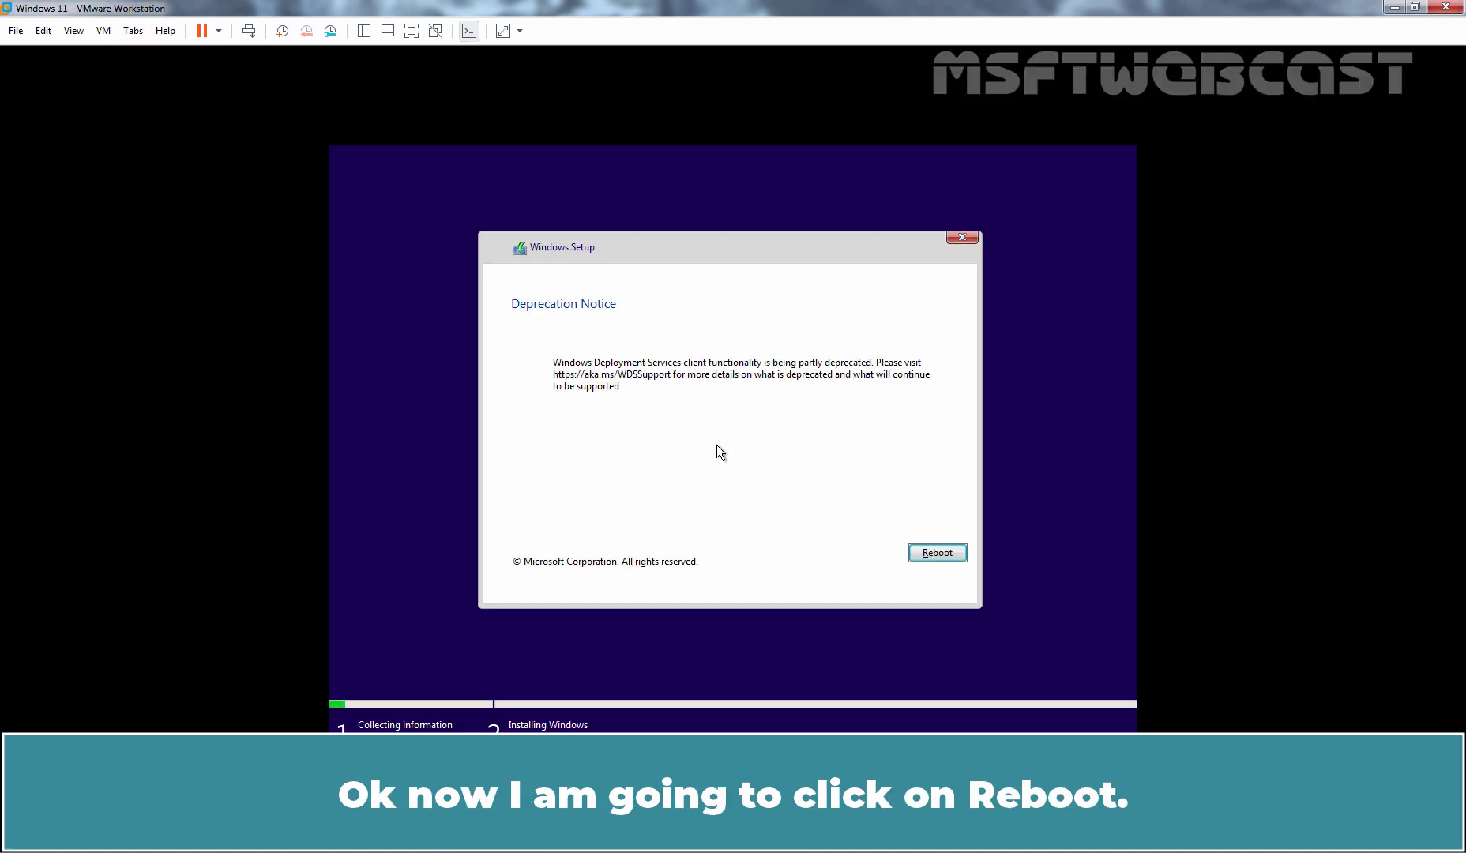
{"action": "left_click", "coordinate": [935, 553]}
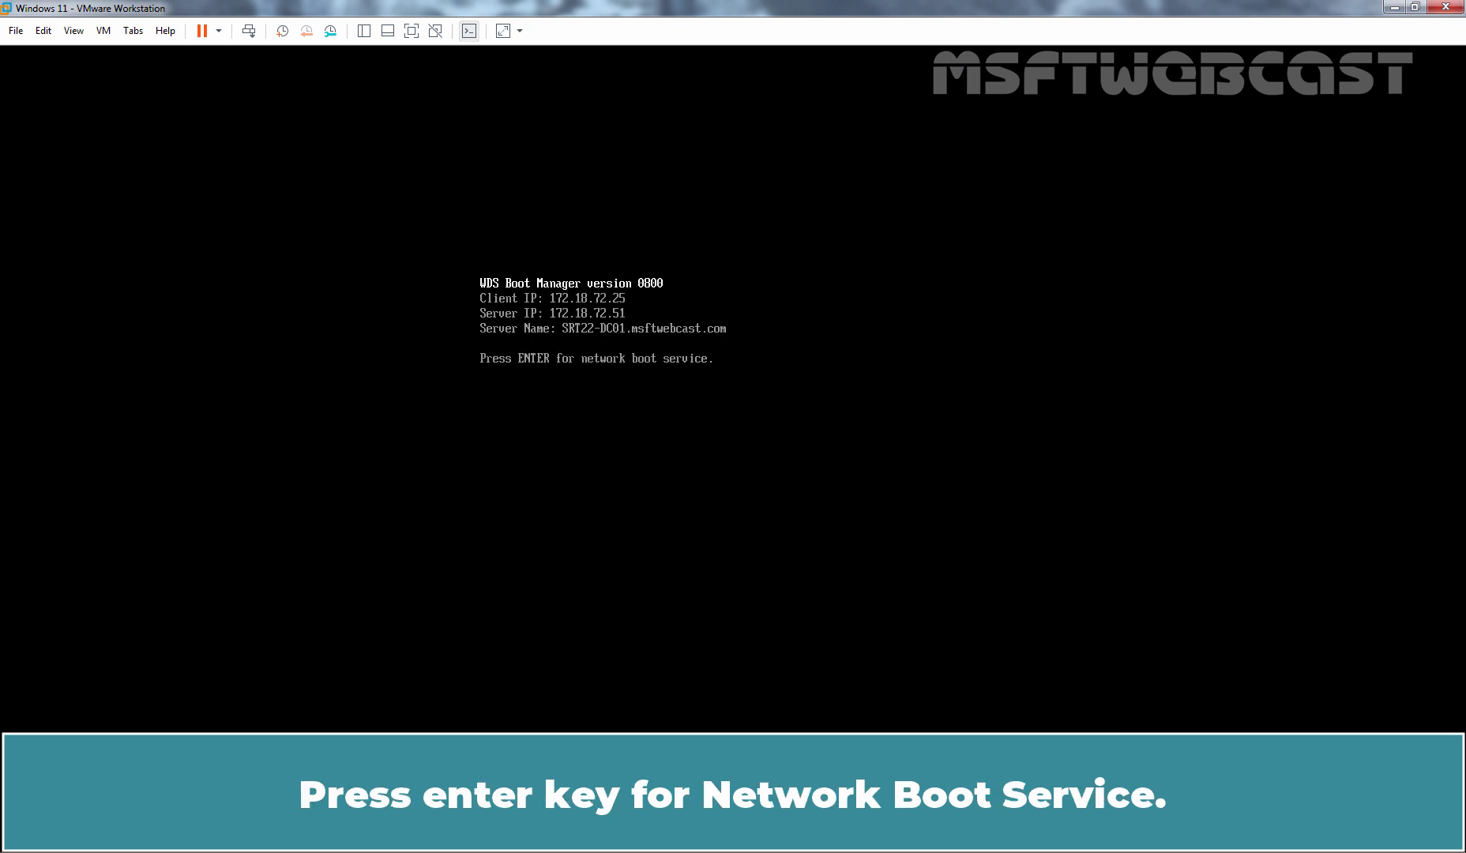
{"action": "key", "text": "Return"}
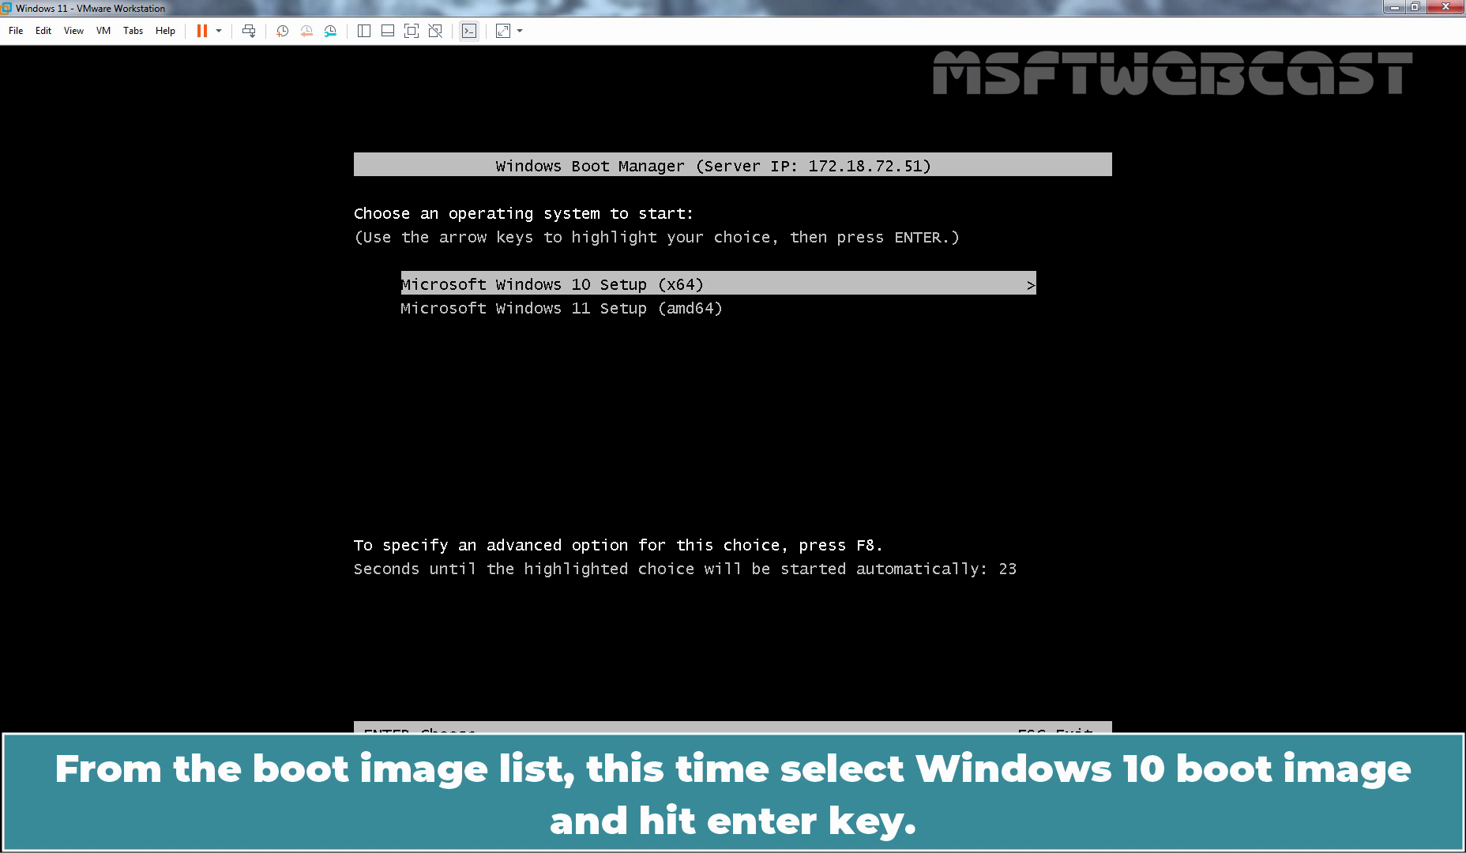
{"action": "key", "text": "Return"}
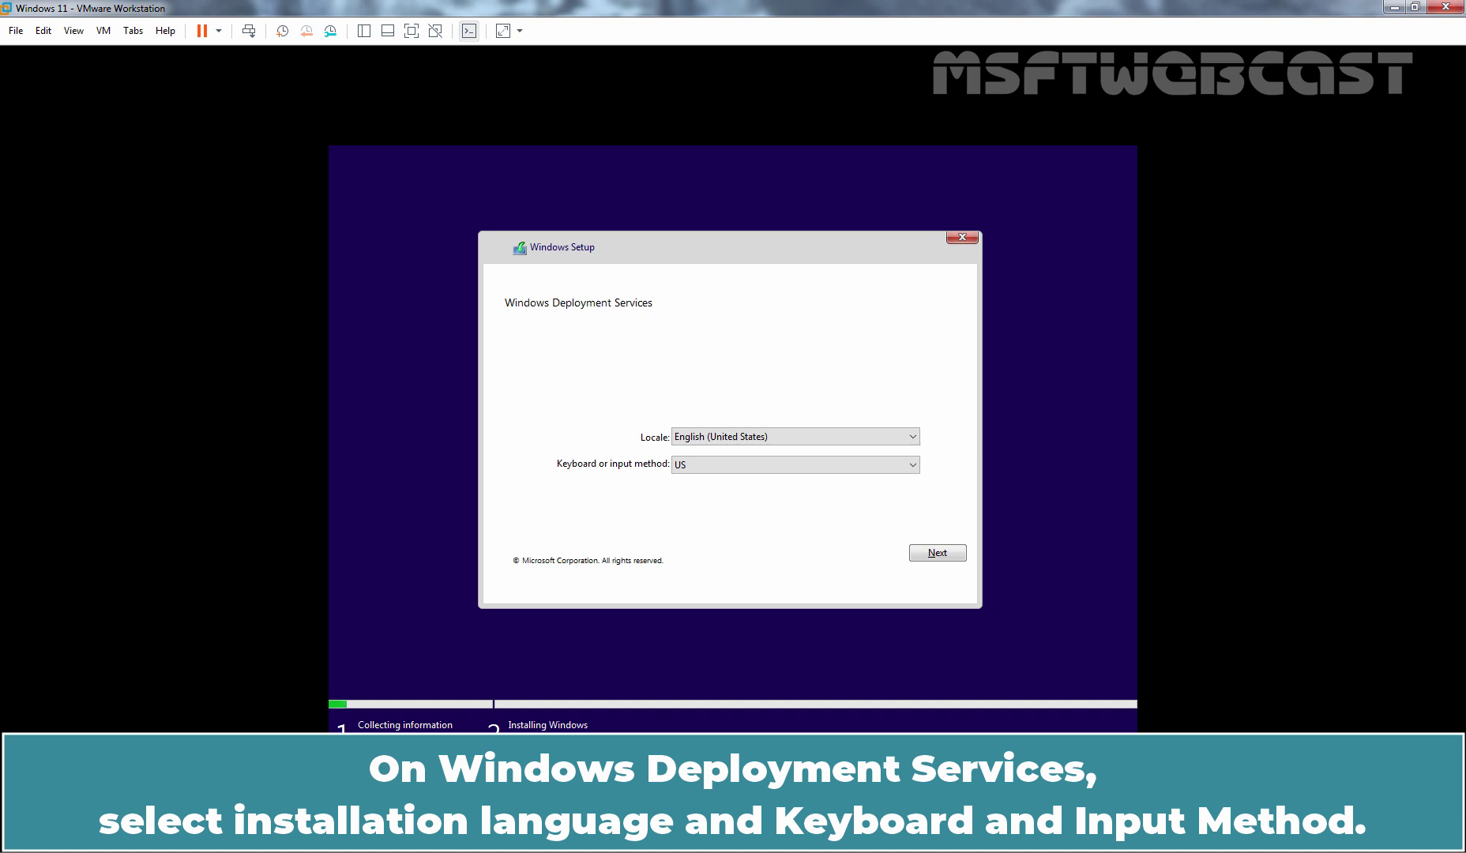
Sign in with the domain administrator's credentials, then install Windows 11 Enterprise Evaluation on Drive 0.
{"action": "left_click", "coordinate": [938, 553]}
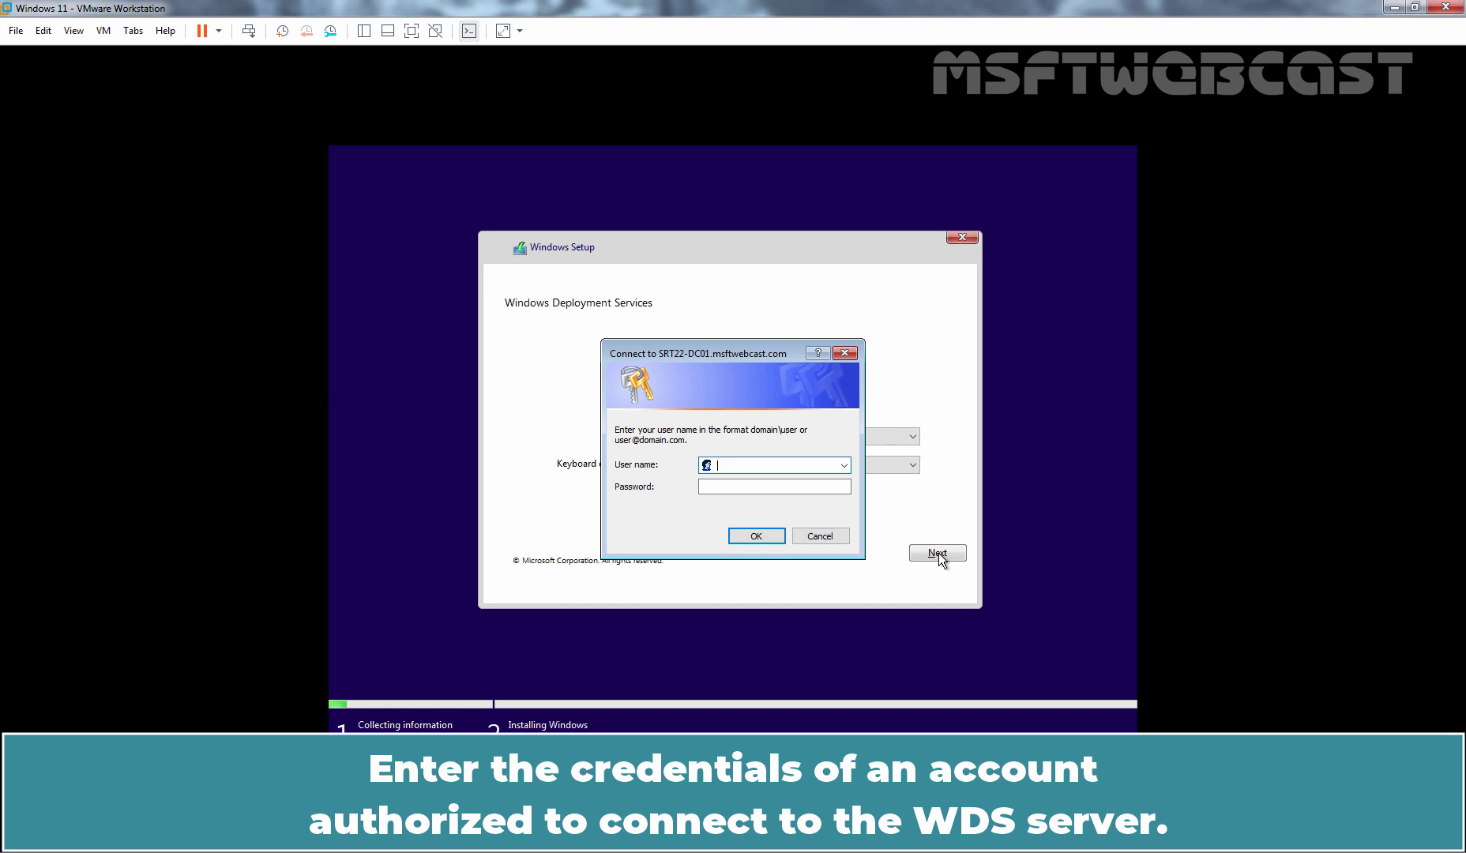
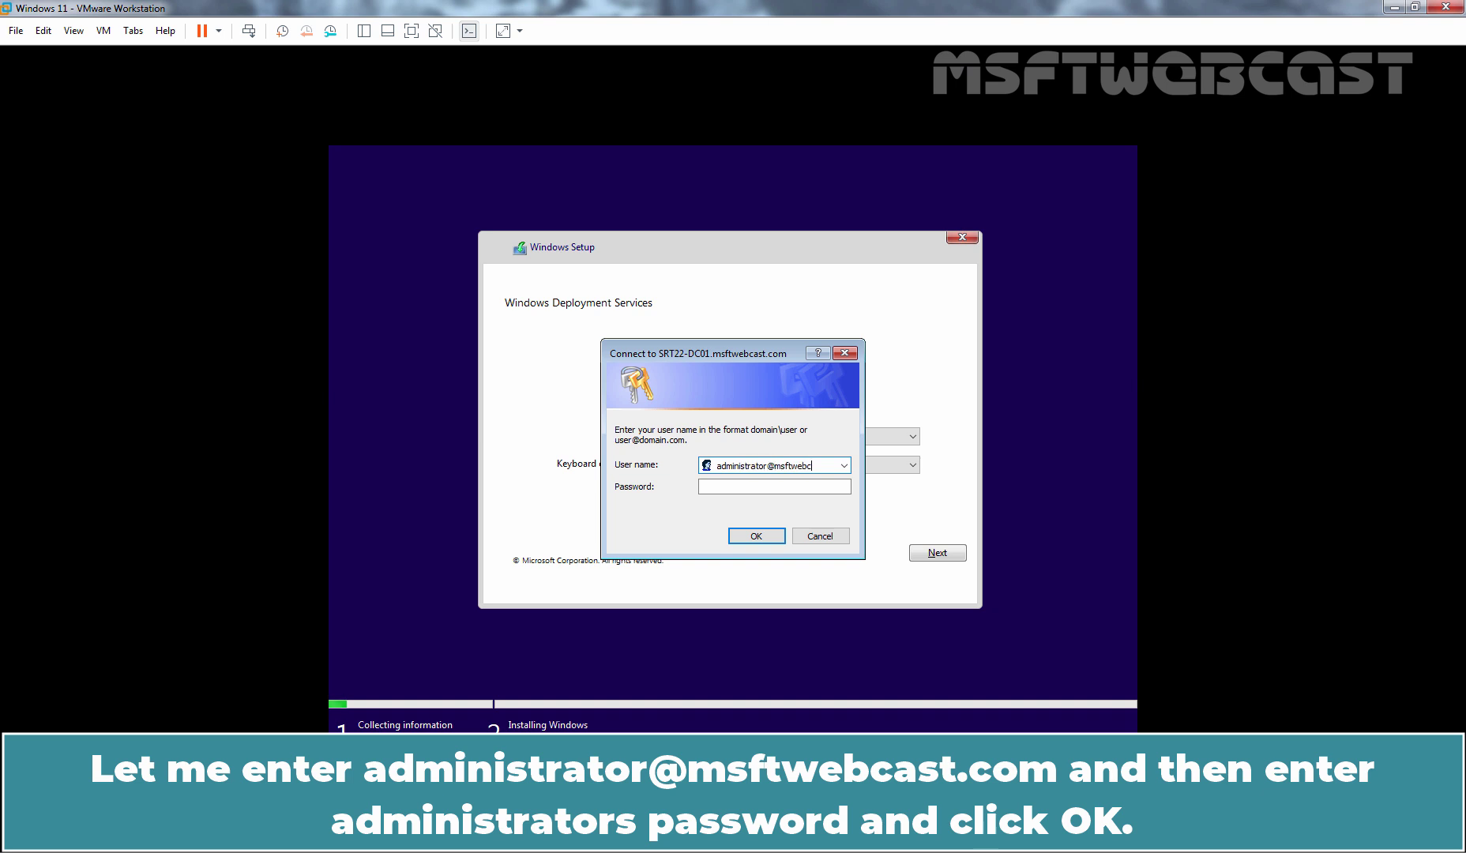
{"action": "key", "text": "Tab"}
{"action": "type", "text": "•••••••••"}
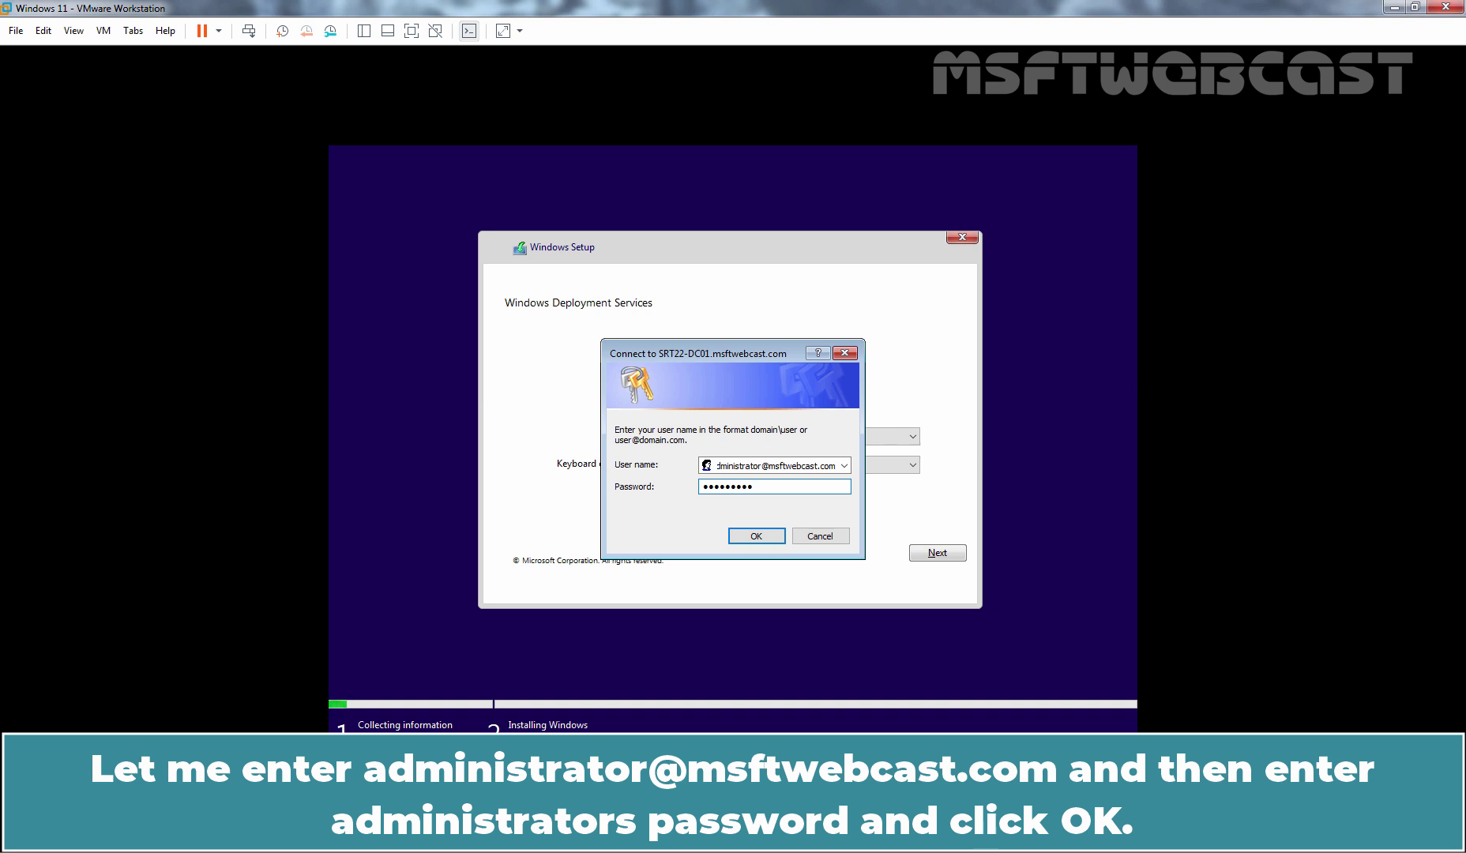
{"action": "left_click", "coordinate": [753, 535]}
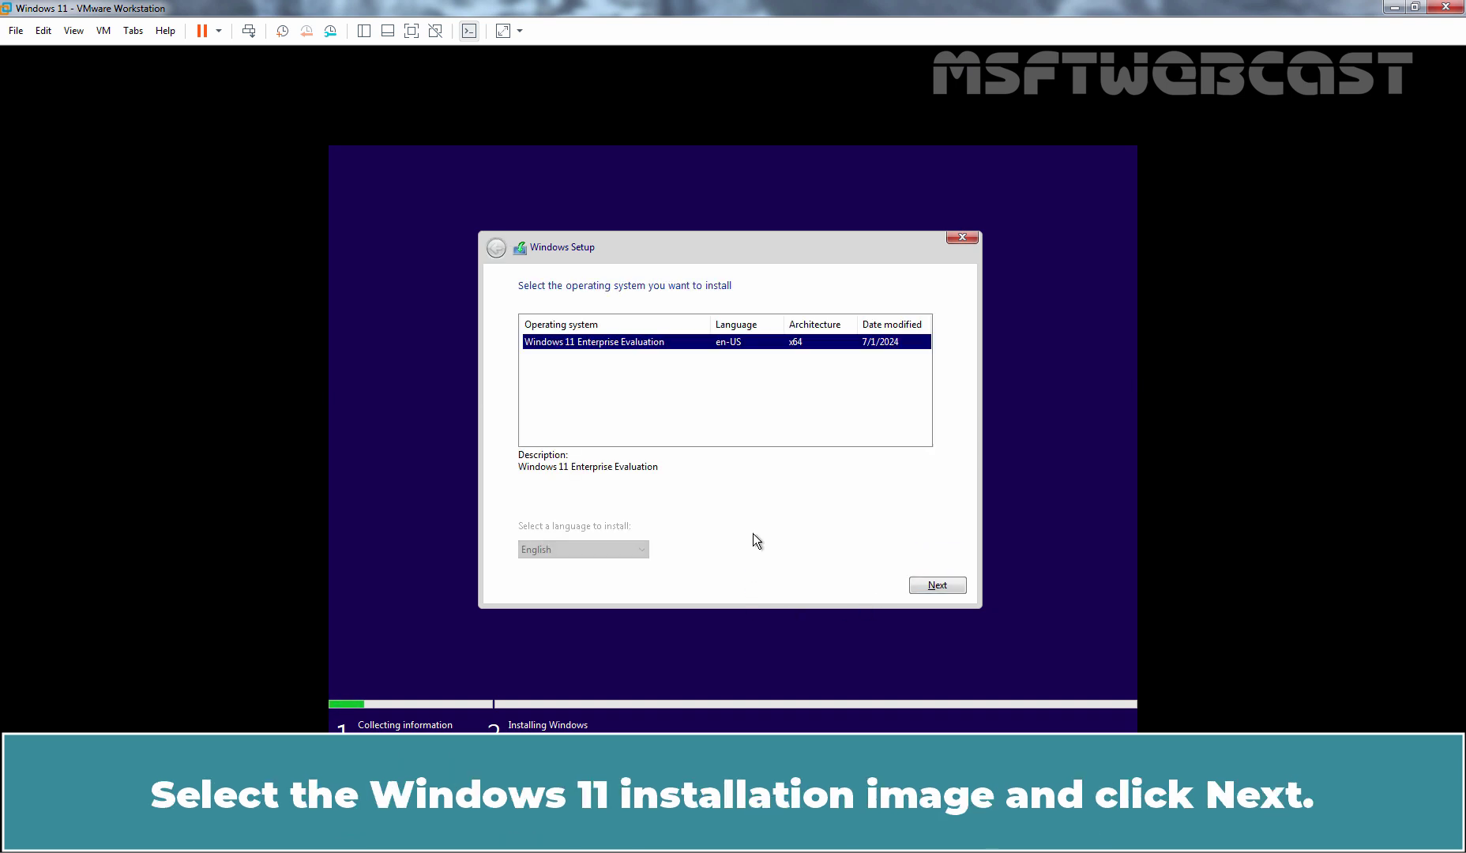
{"action": "left_click", "coordinate": [938, 586]}
{"action": "left_click", "coordinate": [938, 586]}
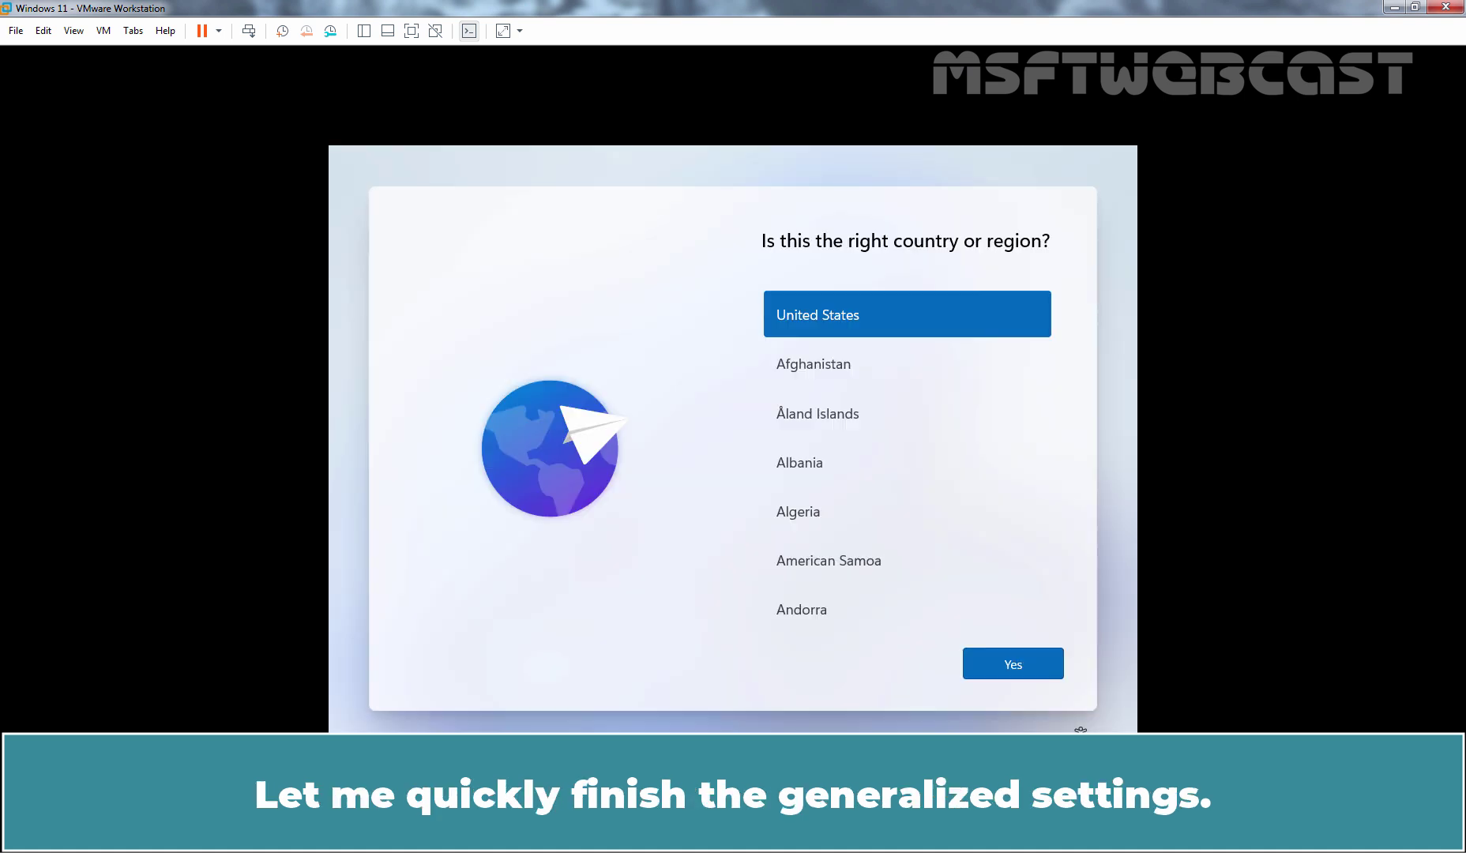
Confirm region and keyboard, accept the license, confirm account name and password, and accept privacy settings.
{"action": "left_click", "coordinate": [1009, 665]}
{"action": "left_click", "coordinate": [1009, 665]}
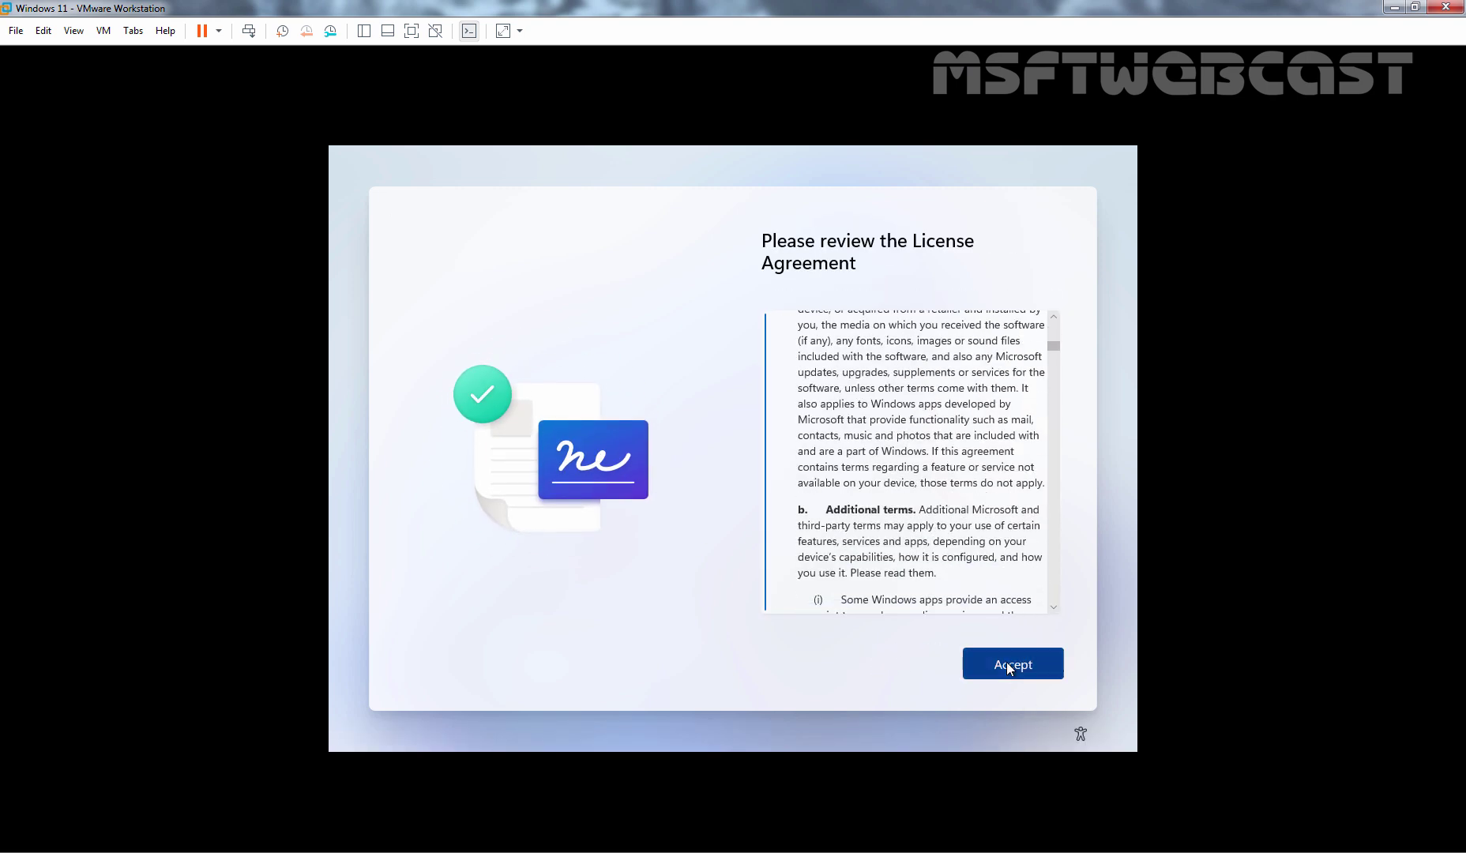
{"action": "left_click", "coordinate": [1008, 662]}
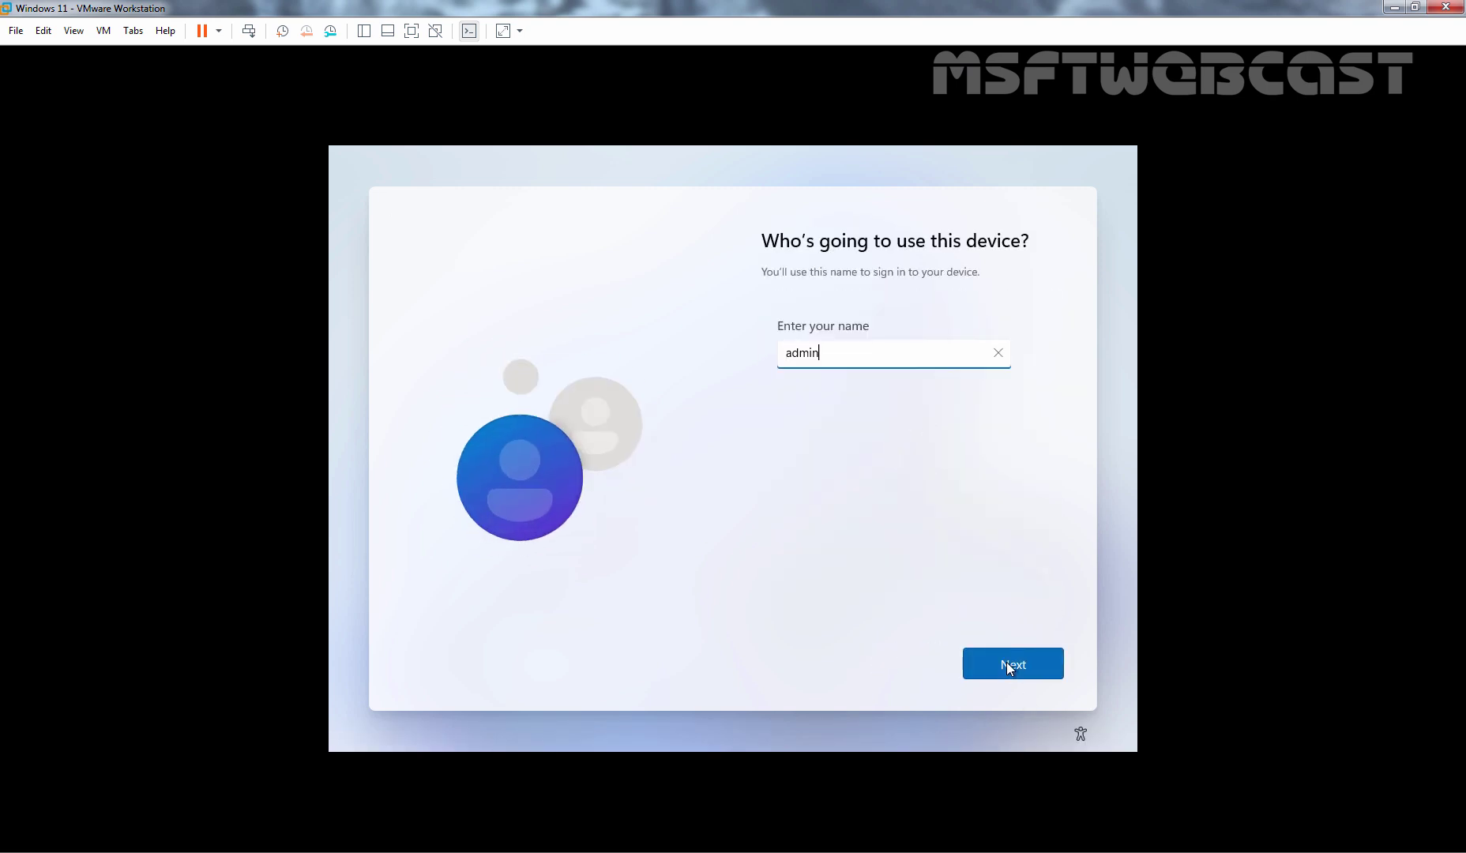
{"action": "left_click", "coordinate": [1007, 662]}
{"action": "left_click", "coordinate": [1007, 662]}
{"action": "left_click", "coordinate": [997, 668]}
{"action": "left_click", "coordinate": [995, 668]}
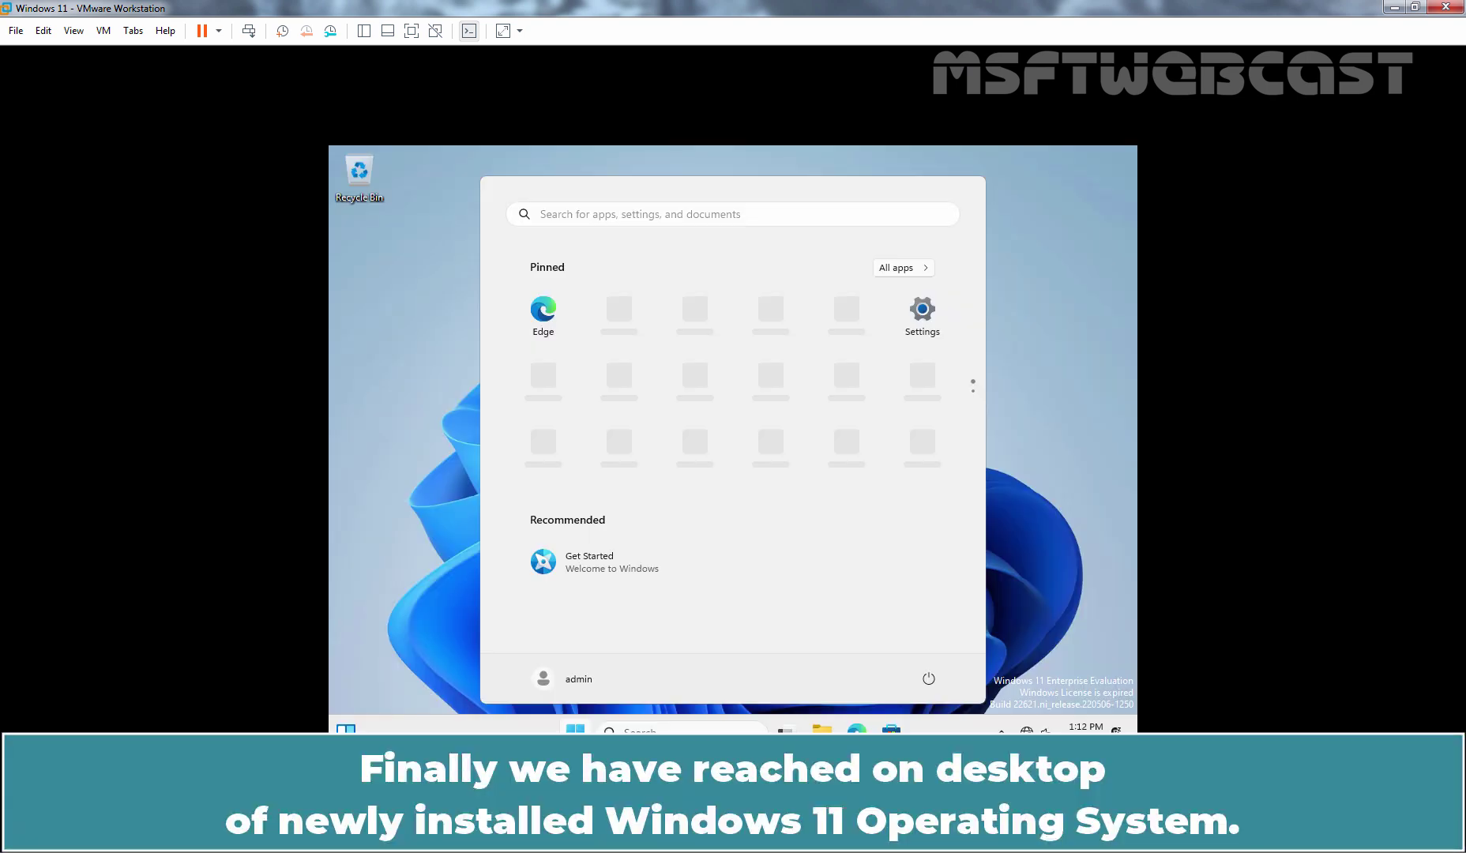